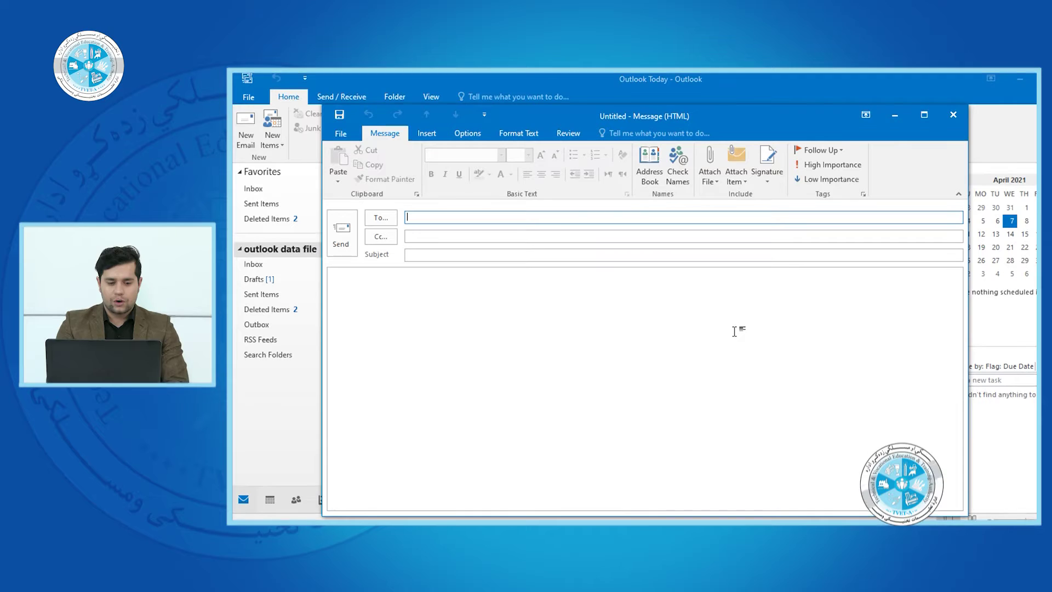
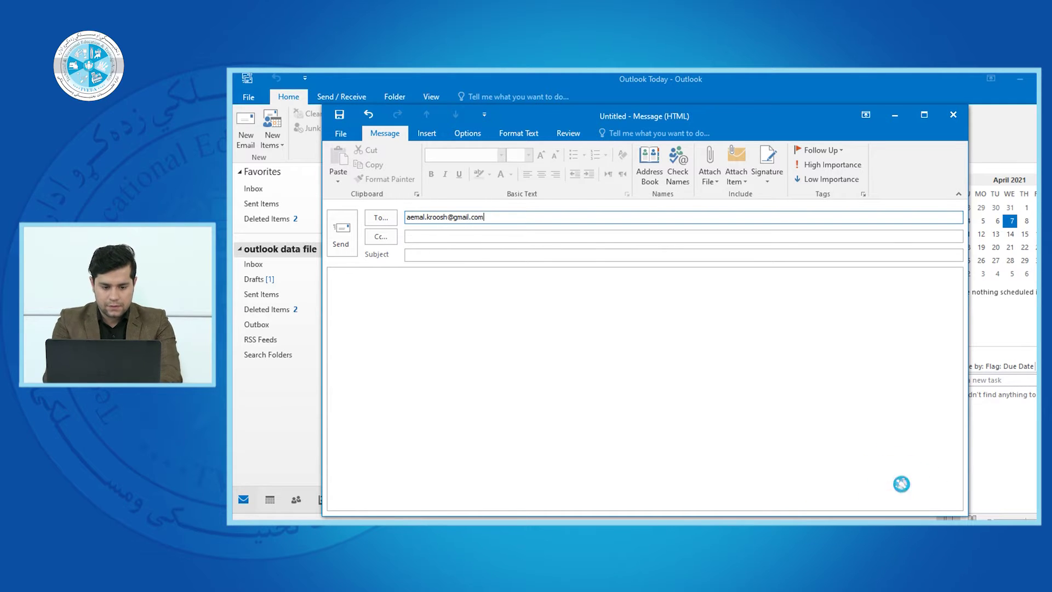
Address the message to the recipient's e-mail address and give it the subject 'info'
left_click(499, 255)
type("I")
Write a 'Dear' greeting to the recipient, the information line and a 'Sincerely your' closing
left_click(445, 355)
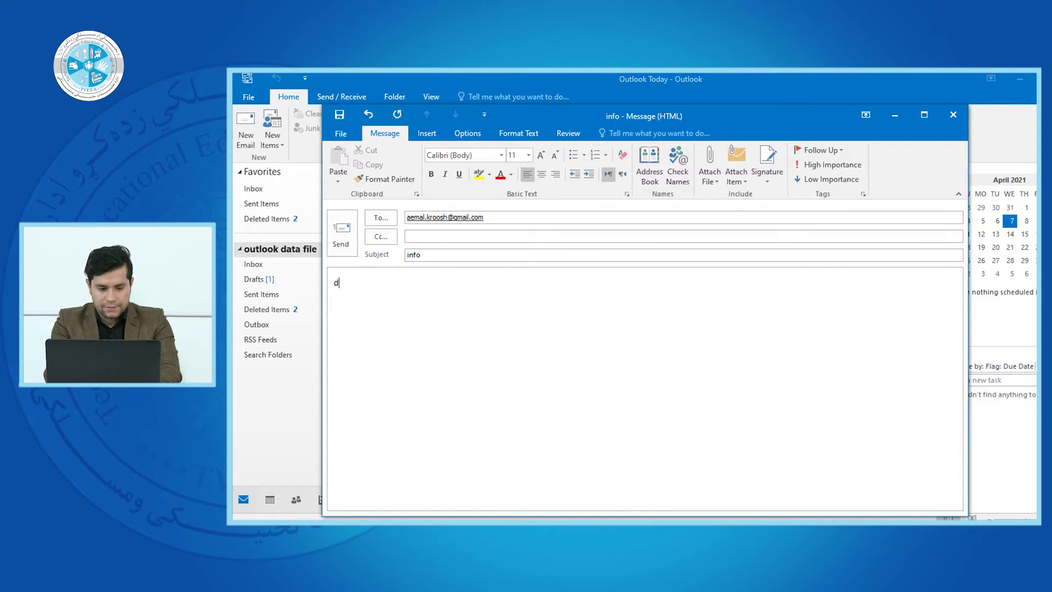
type("dear")
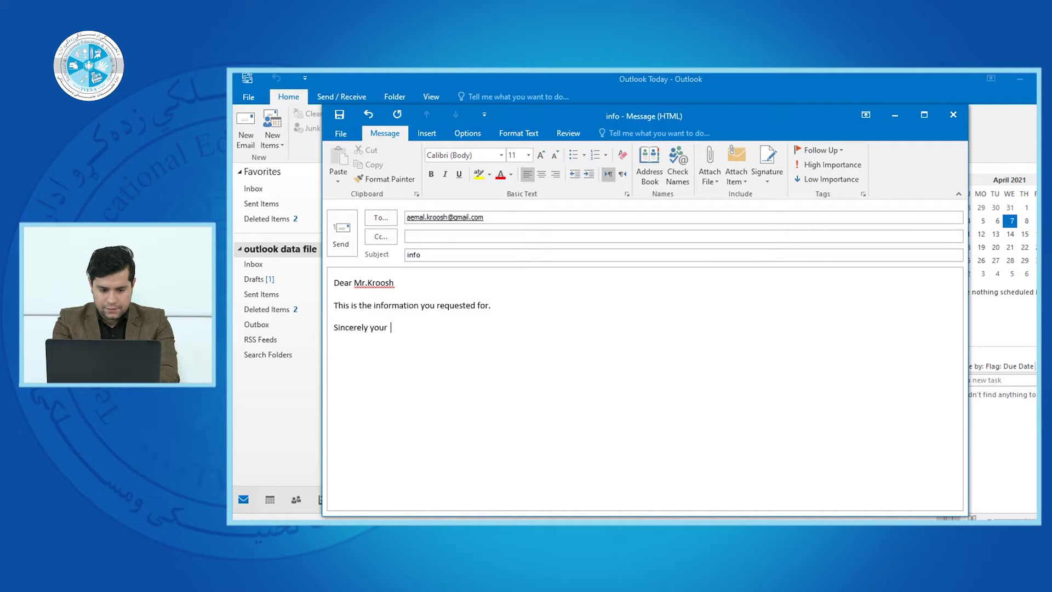
type("ahmadi")
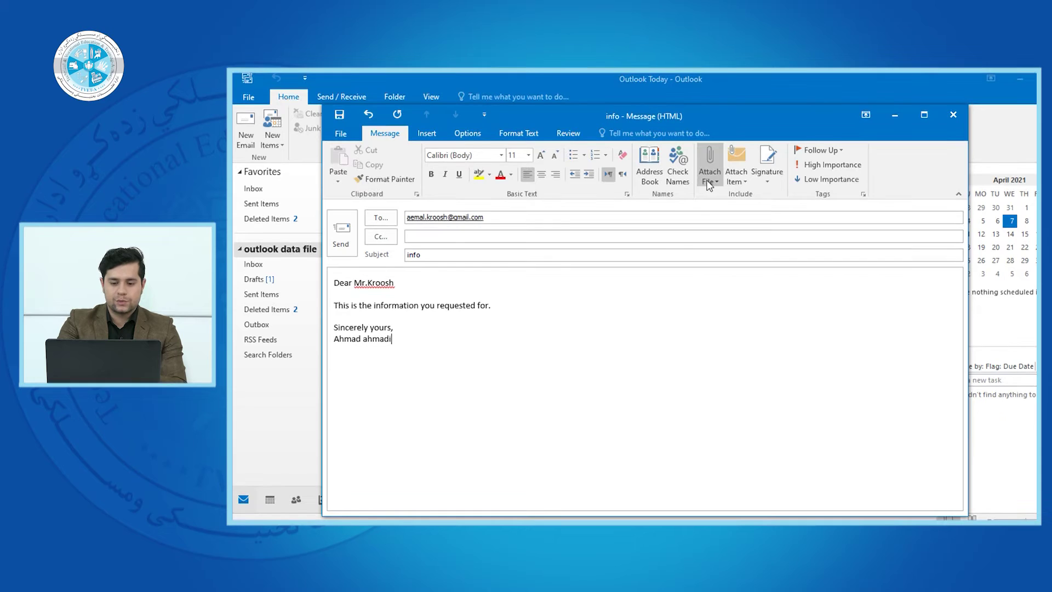
Attach download (1).jfif from the Desktop's afghanistan folder to the message
left_click(709, 184)
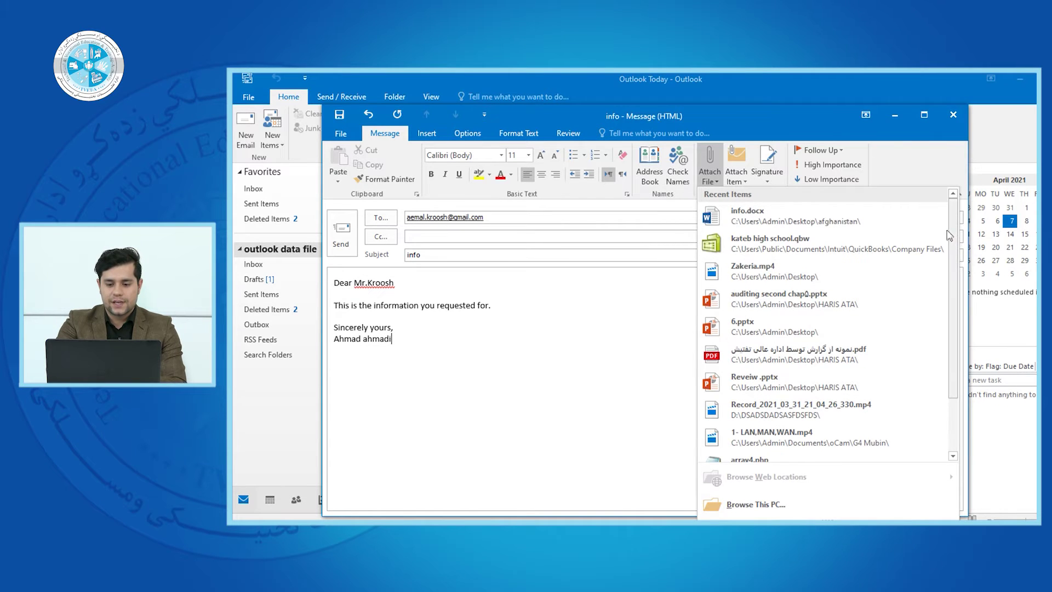
left_click_drag(959, 242, 951, 299)
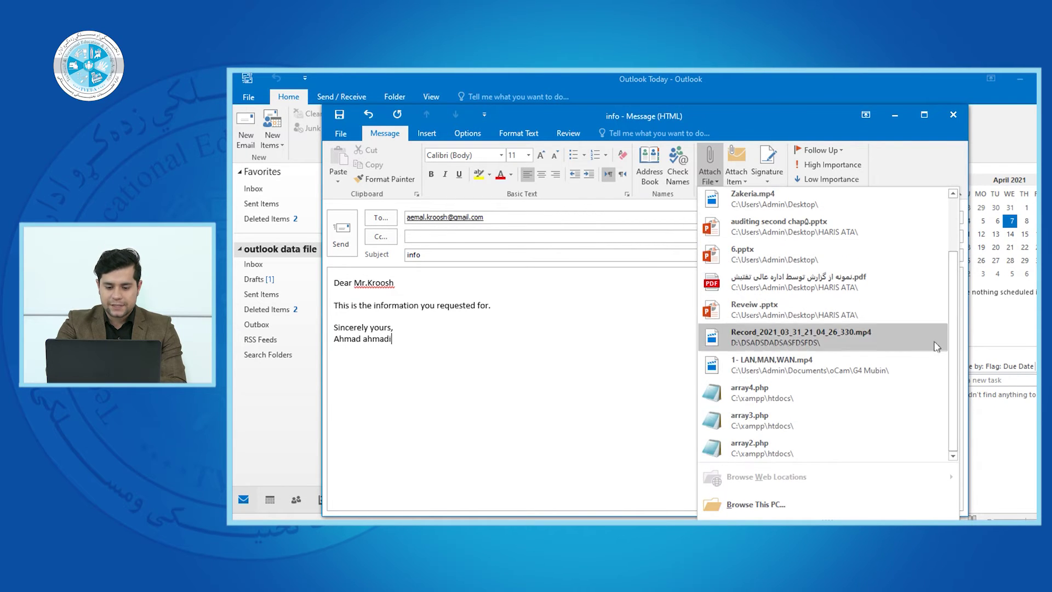
left_click_drag(954, 335, 953, 329)
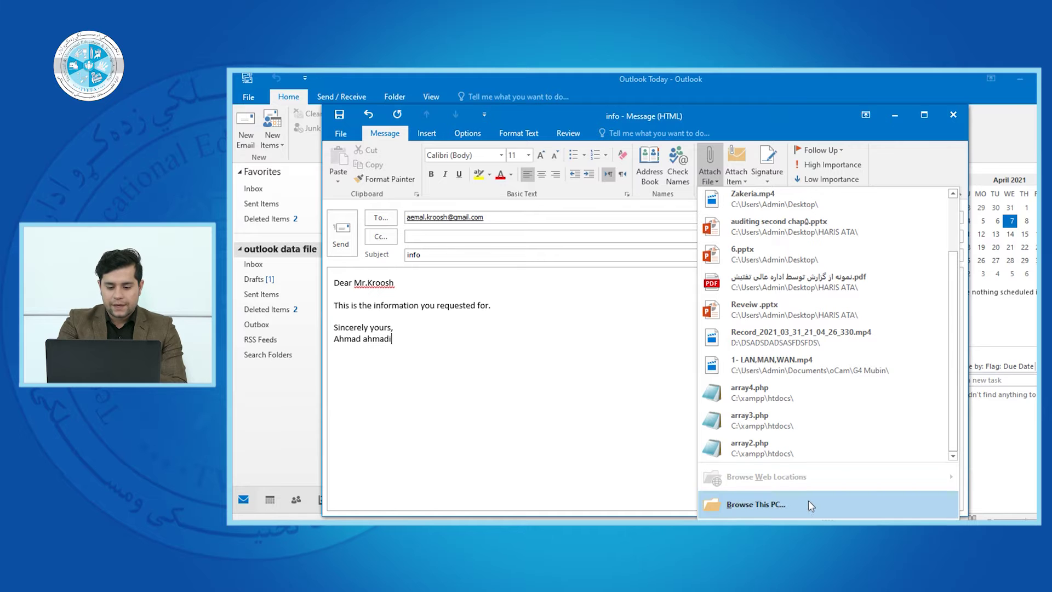
left_click(582, 379)
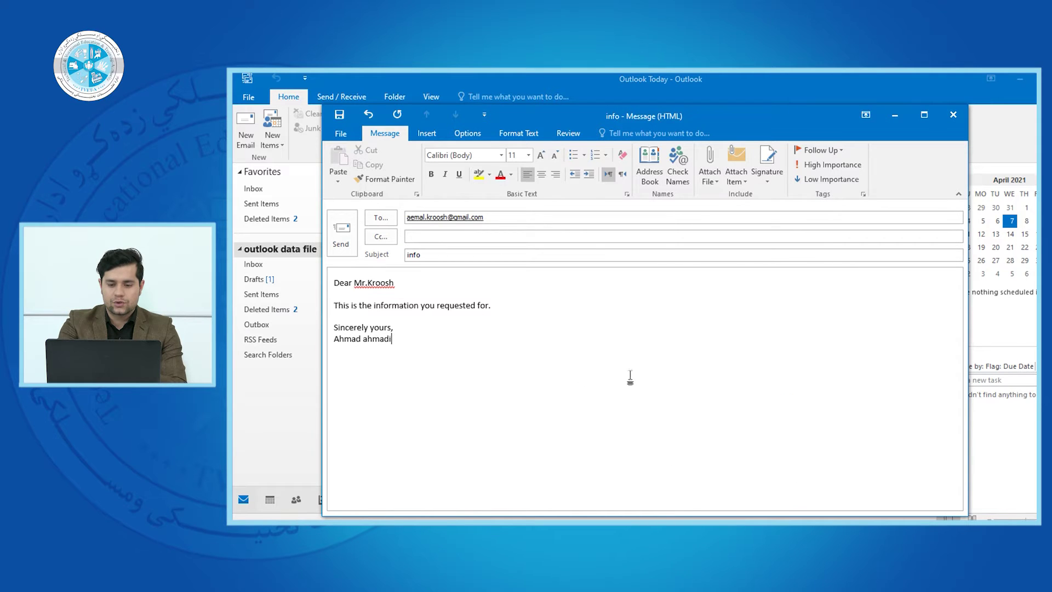
left_click(718, 170)
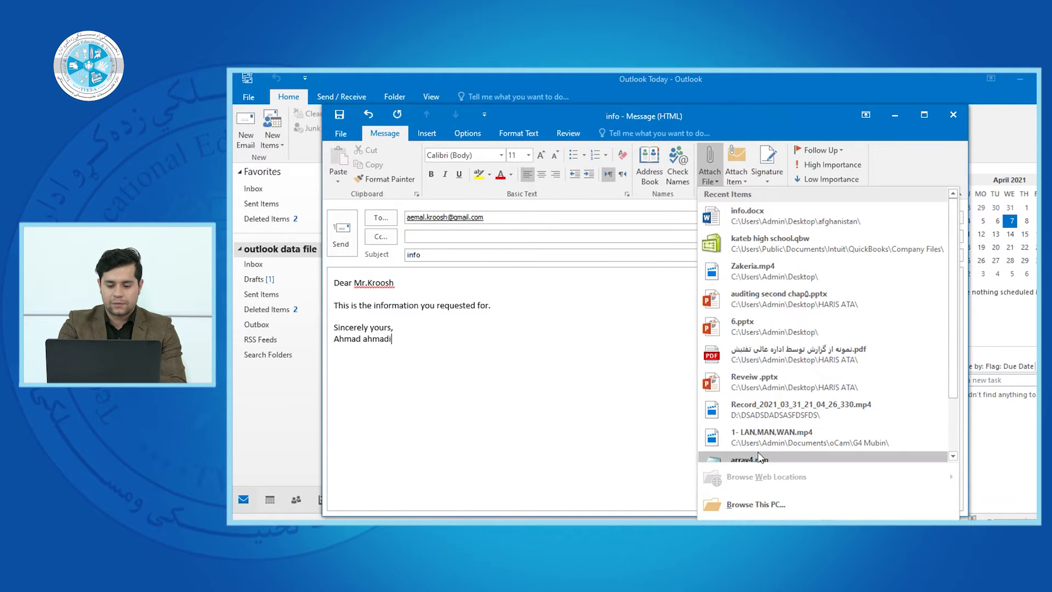
left_click(754, 506)
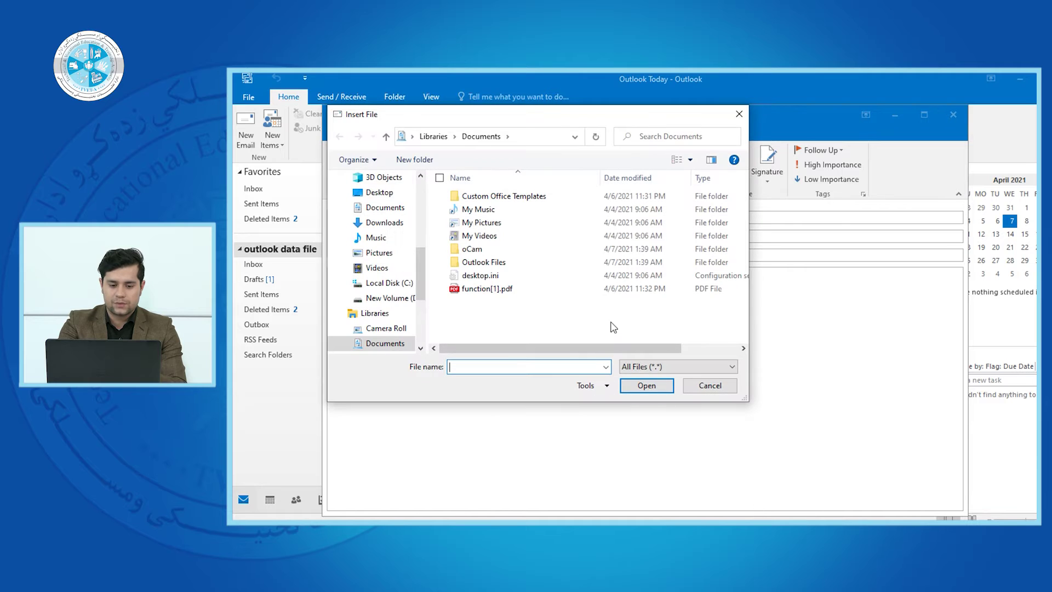
left_click_drag(423, 249, 428, 203)
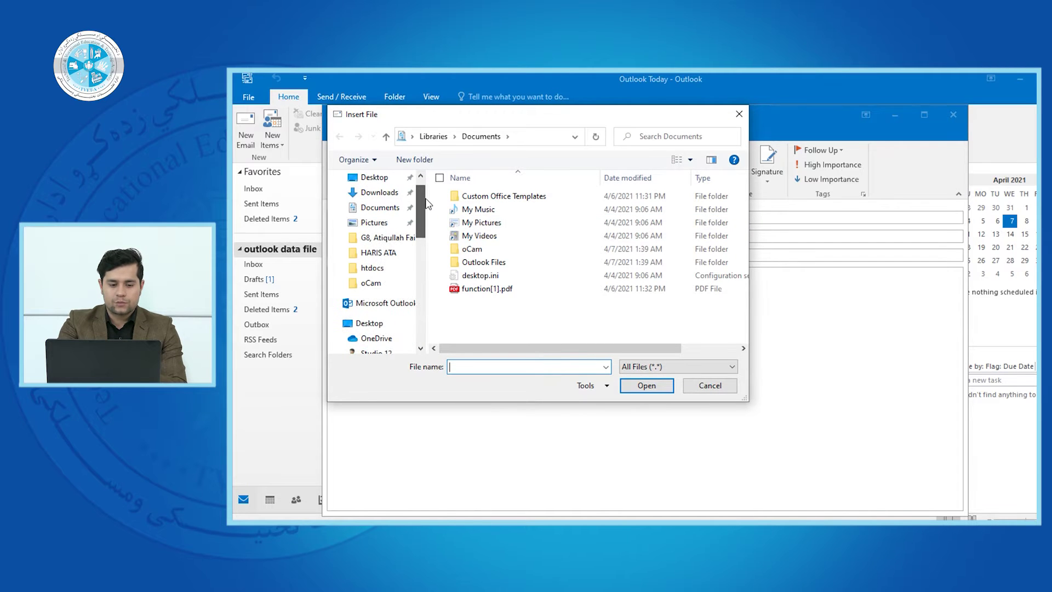
scroll(428, 203, "up", 1)
left_click(373, 196)
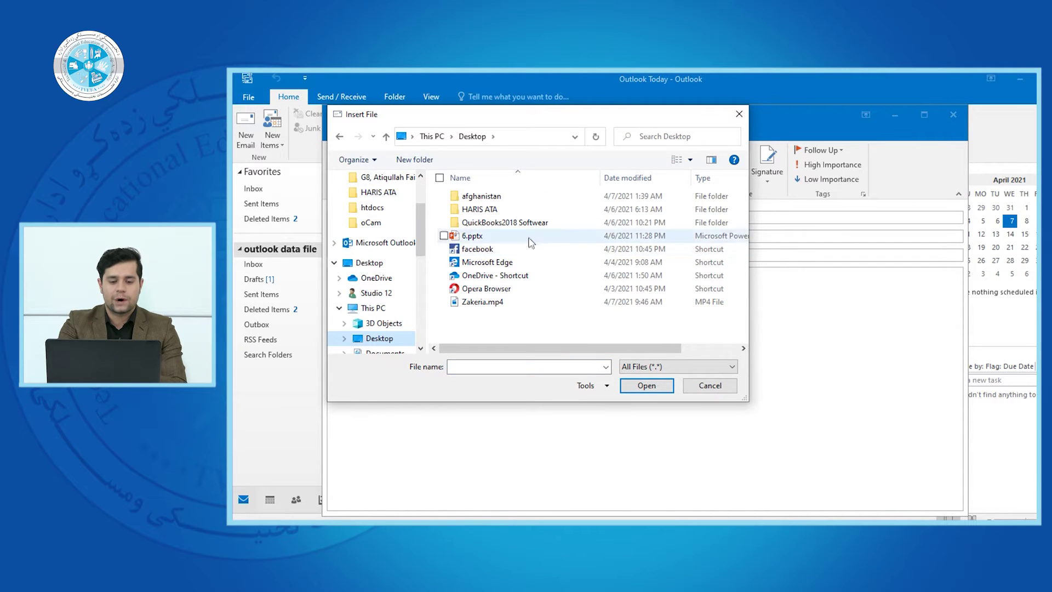
double_click(481, 196)
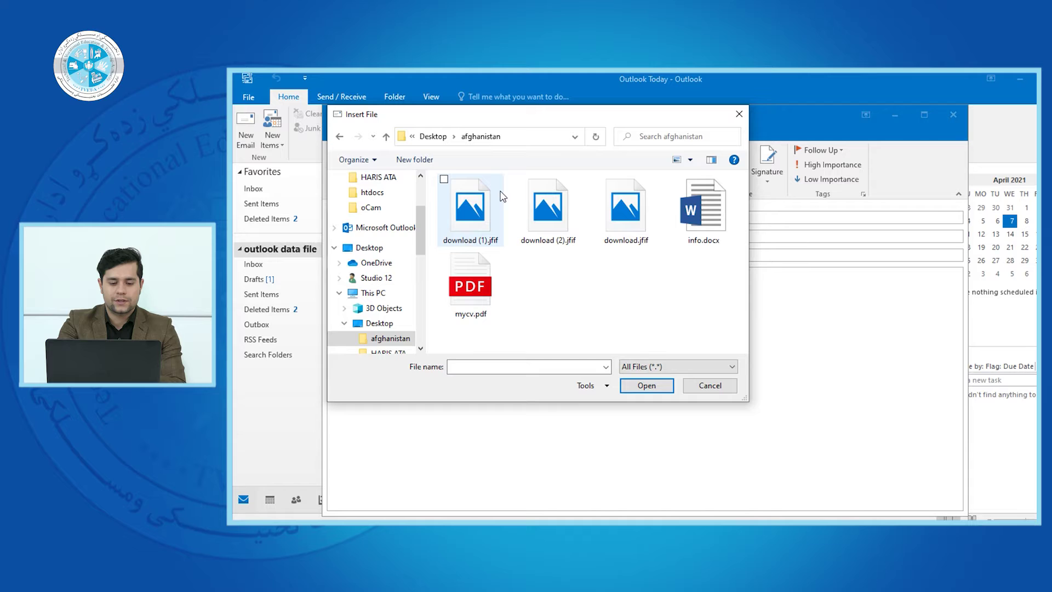
left_click(482, 224)
left_click(646, 387)
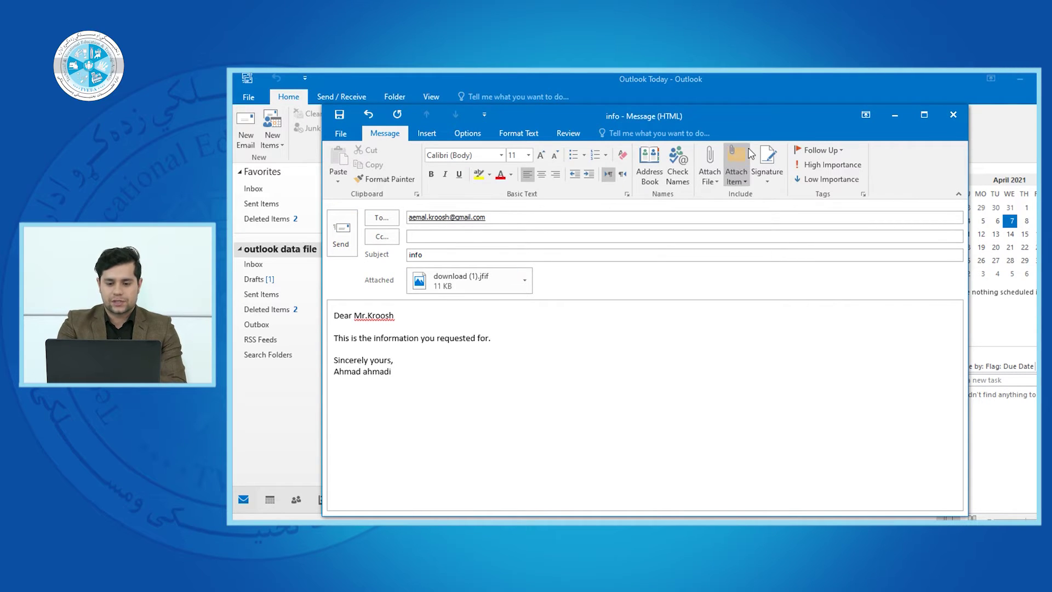
Attach info.docx from the afghanistan folder
left_click(709, 176)
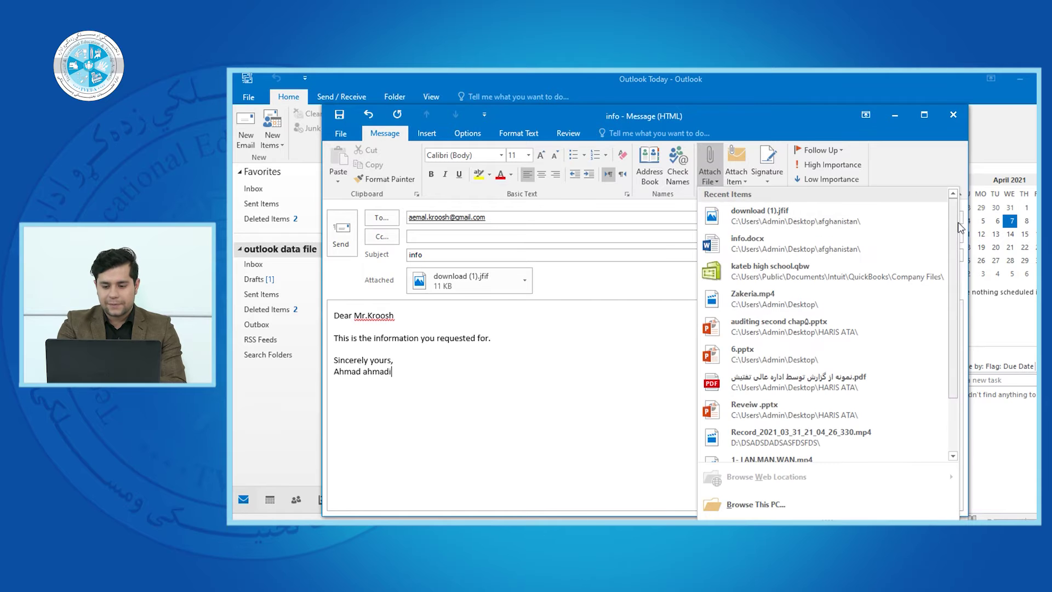
scroll(956, 227, "down", 3)
left_click(801, 514)
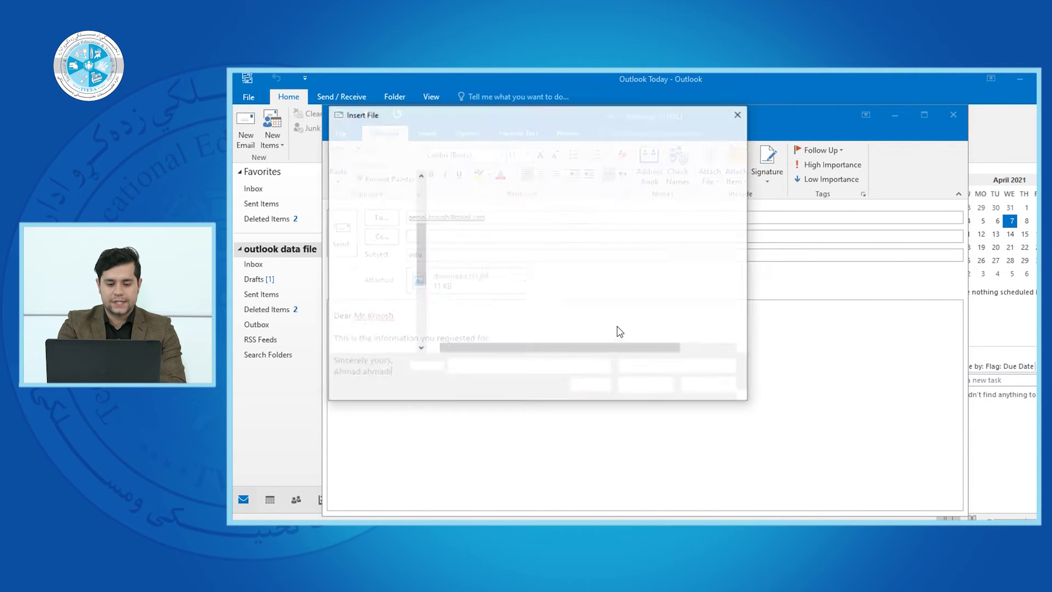
left_click(686, 230)
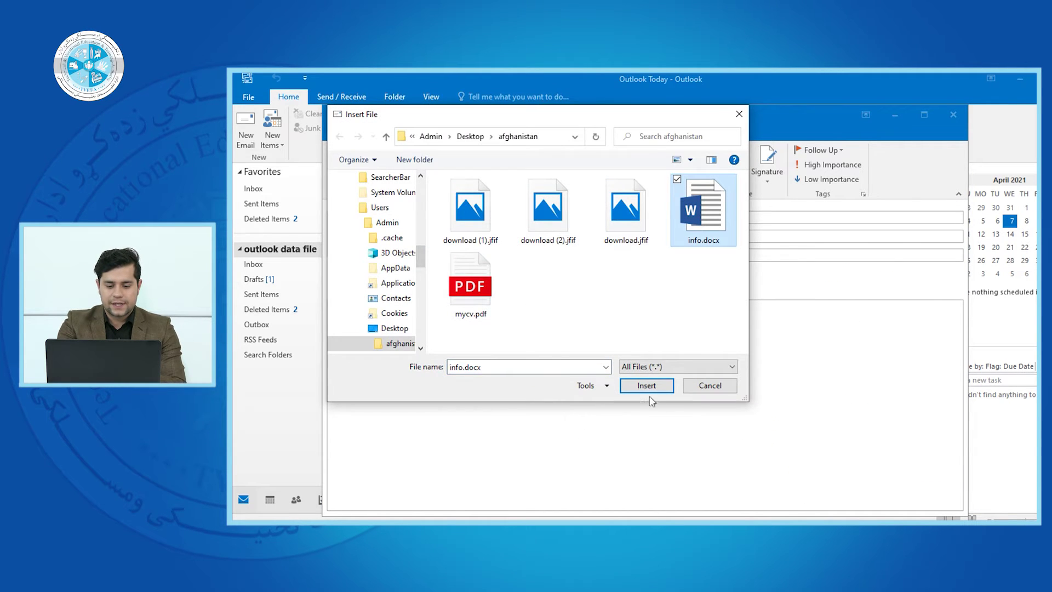
left_click(646, 385)
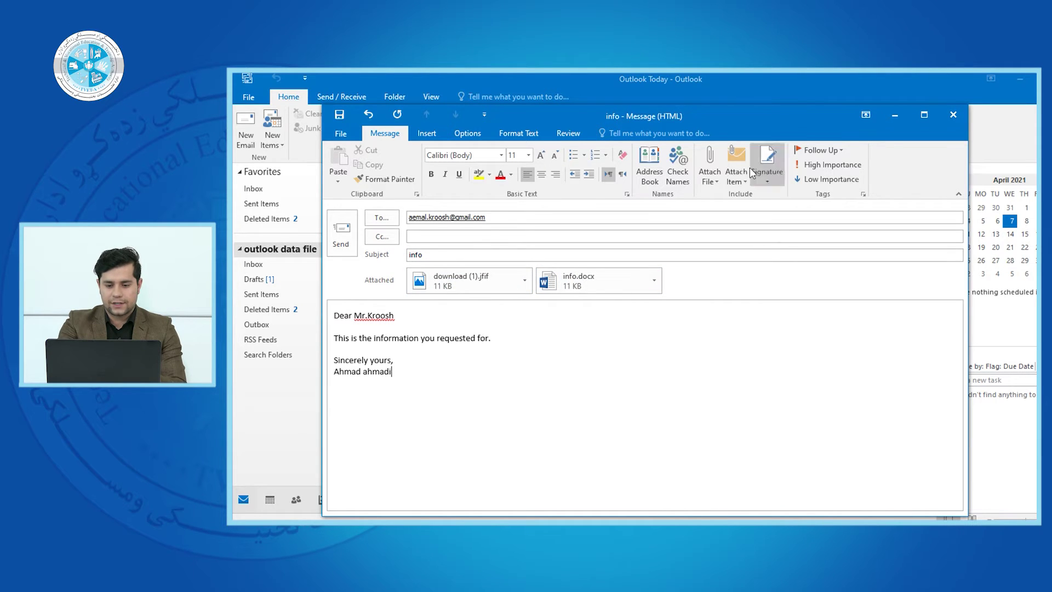
Attach mycv.pdf from the same folder as a third file
left_click(709, 176)
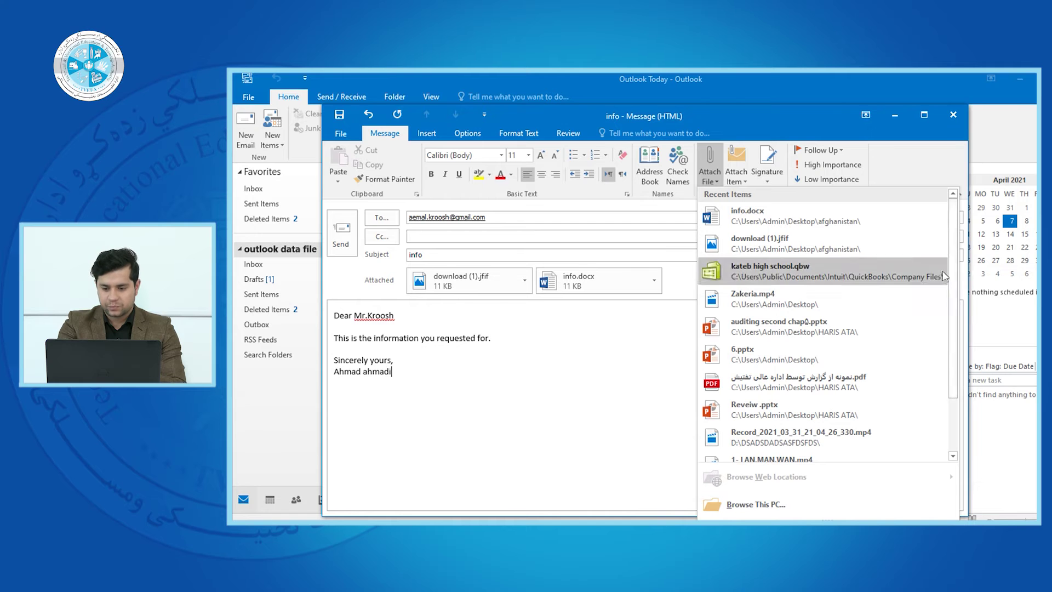
scroll(954, 327, "down", 2)
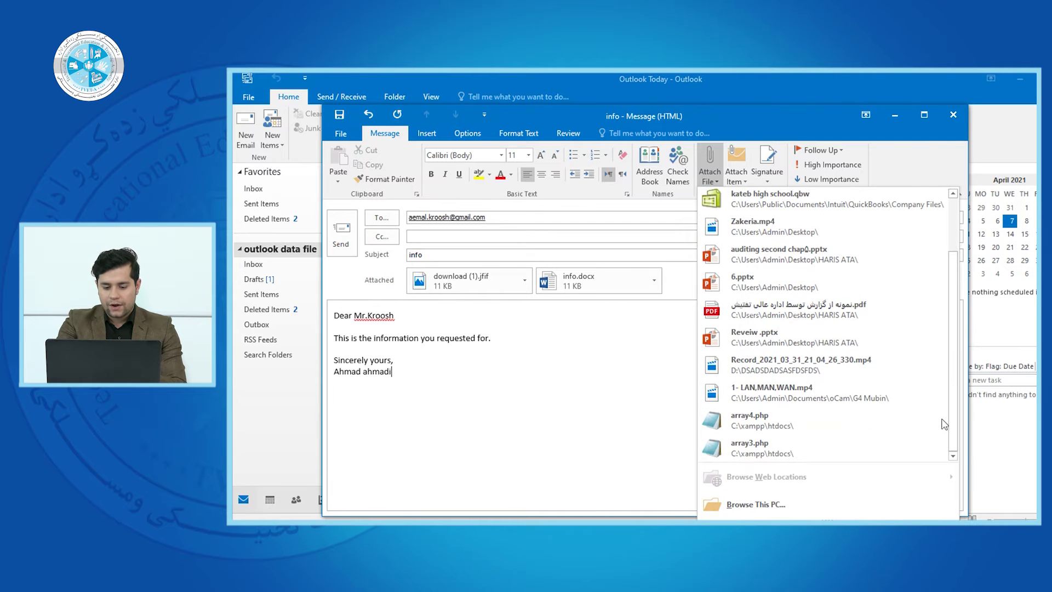
left_click(756, 504)
left_click(470, 282)
left_click(648, 386)
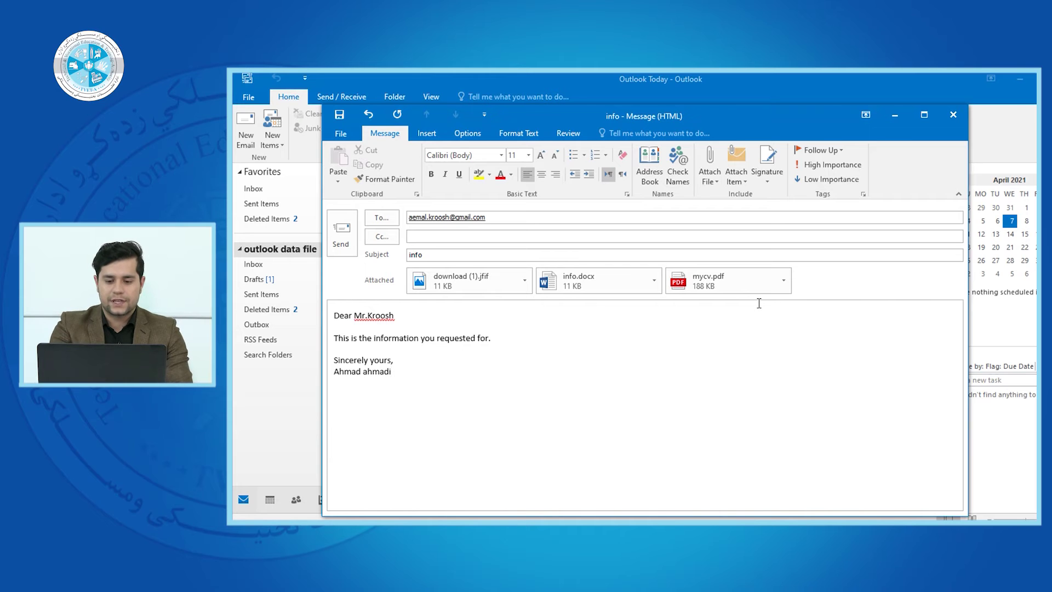
Preview the download (1).jfif attachment, then remove it from the message
left_click(692, 234)
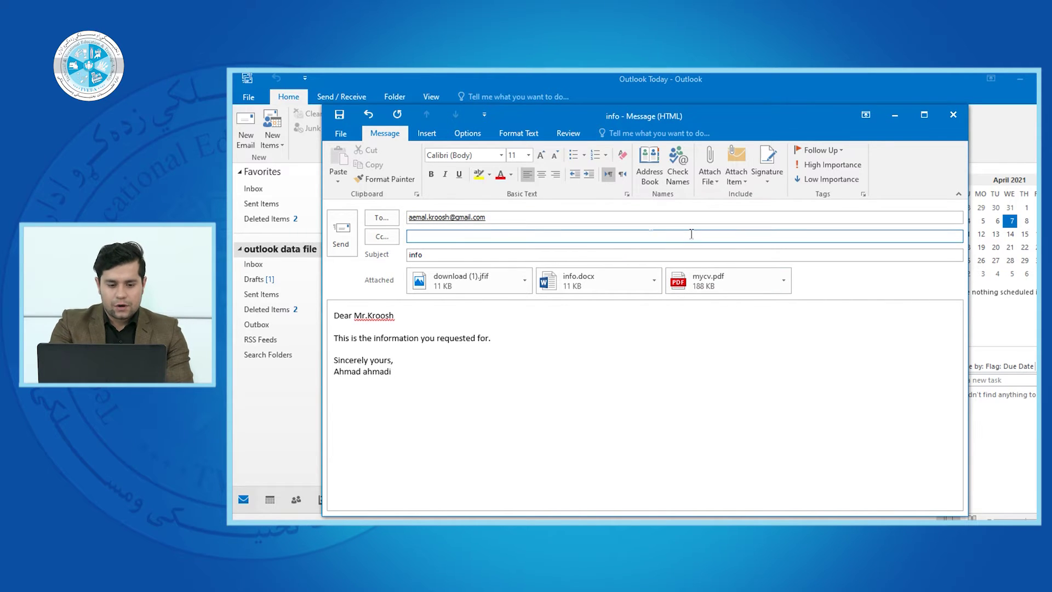
left_click(524, 280)
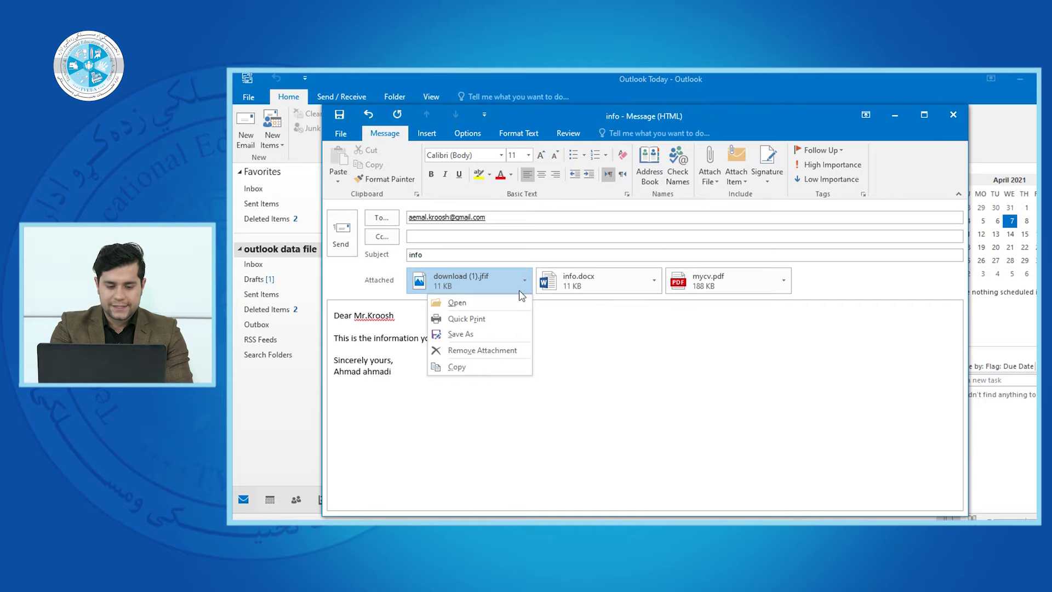
left_click(499, 302)
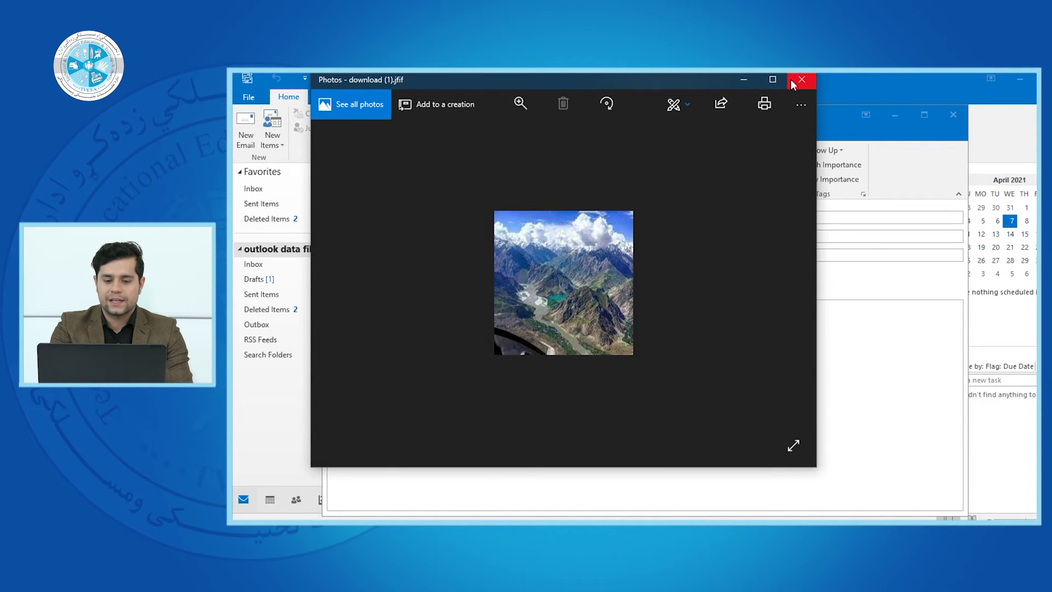
left_click(800, 80)
left_click(525, 281)
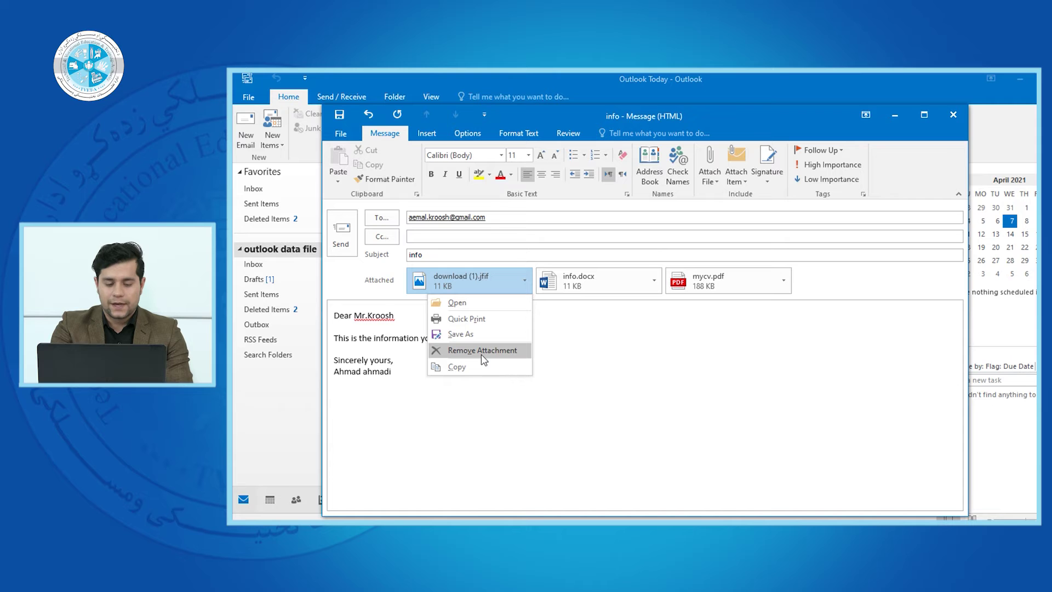
left_click(482, 351)
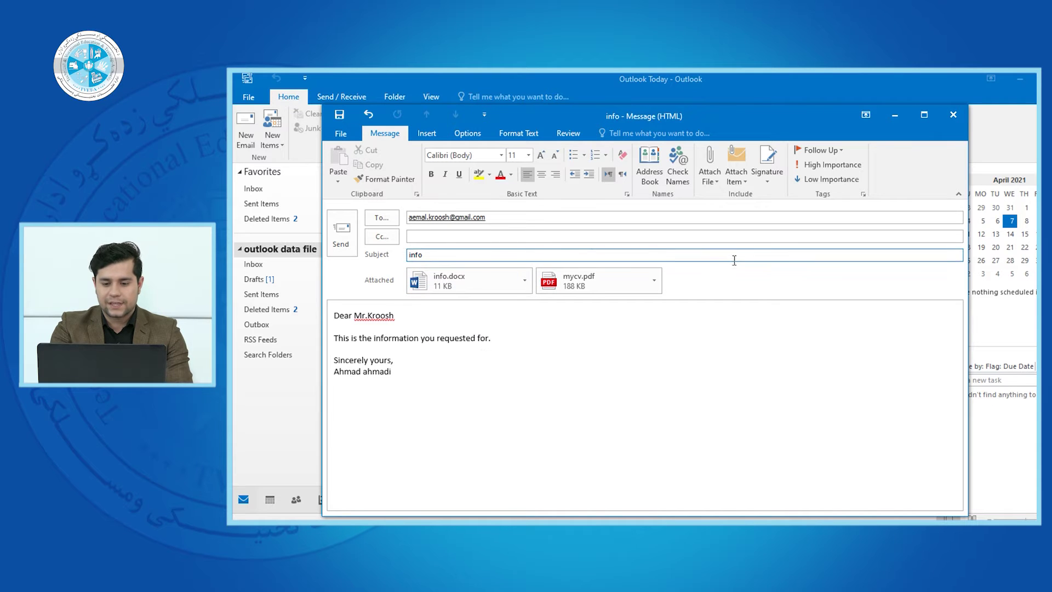
Attach download (2).jfif in its place
left_click(713, 187)
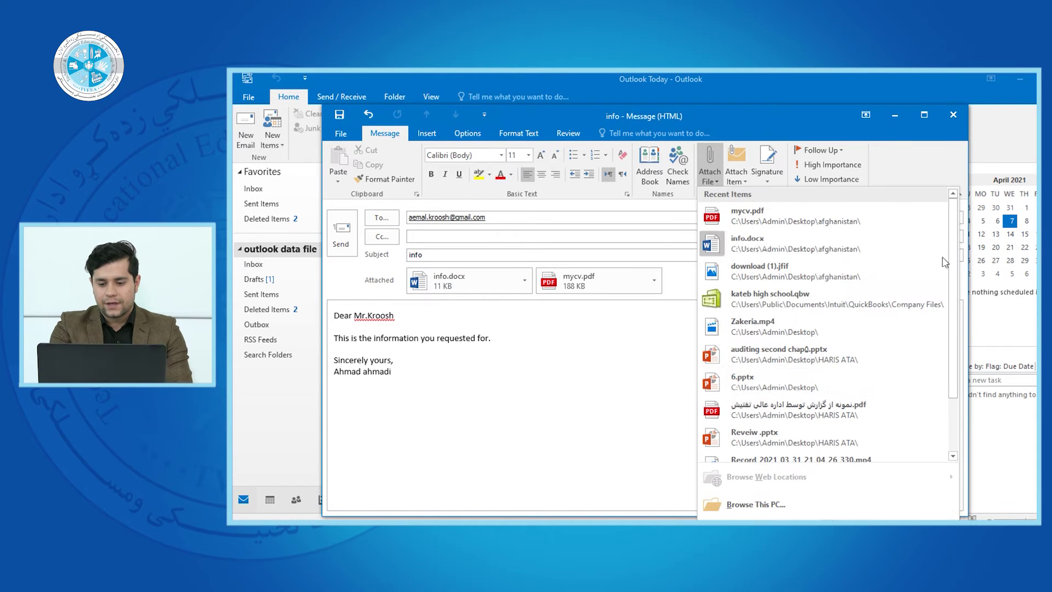
scroll(957, 337, "down", 2)
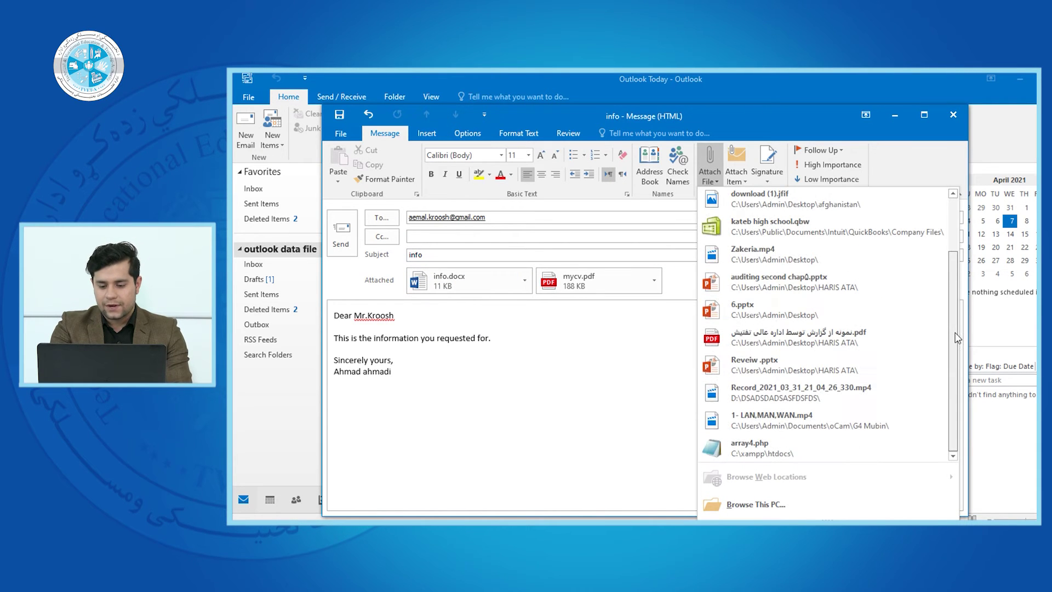
left_click(838, 497)
double_click(556, 232)
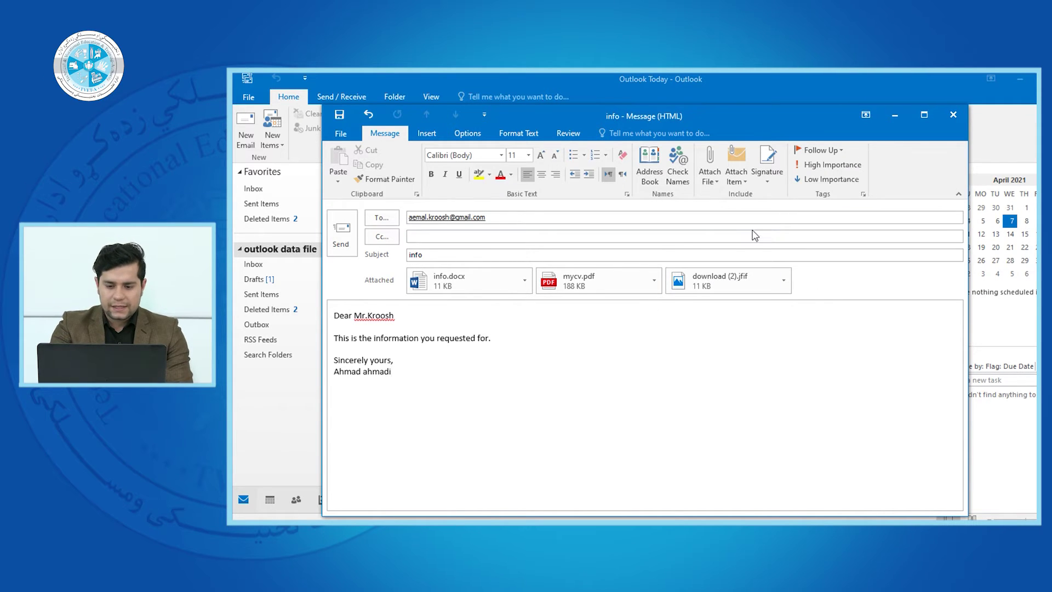
Look over the Attach Item choices, then minimize the info message to reveal Outlook Today
left_click(738, 183)
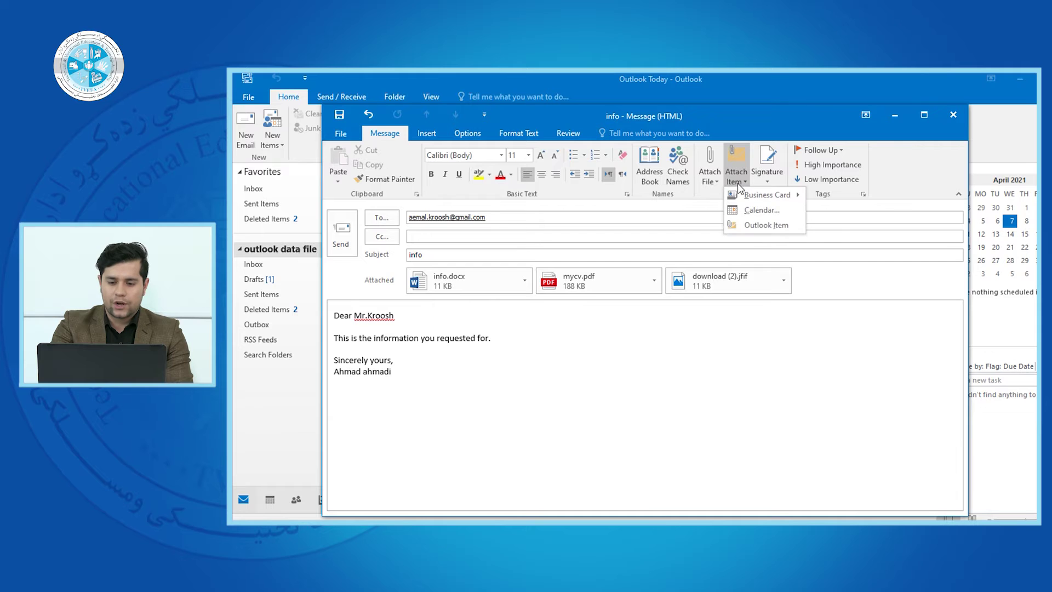
left_click(735, 185)
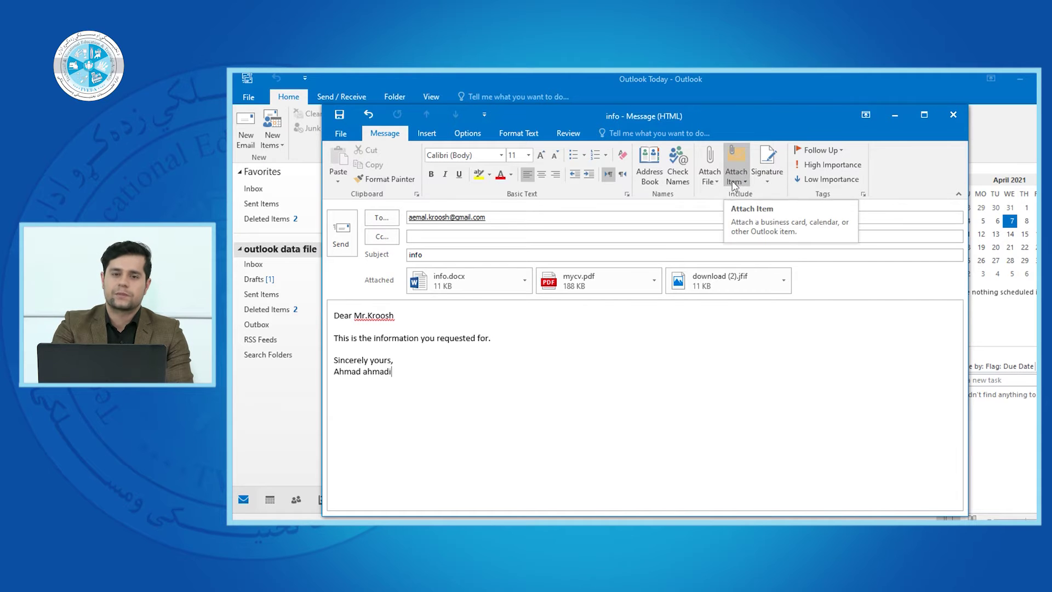
left_click(737, 177)
mouse_move(750, 201)
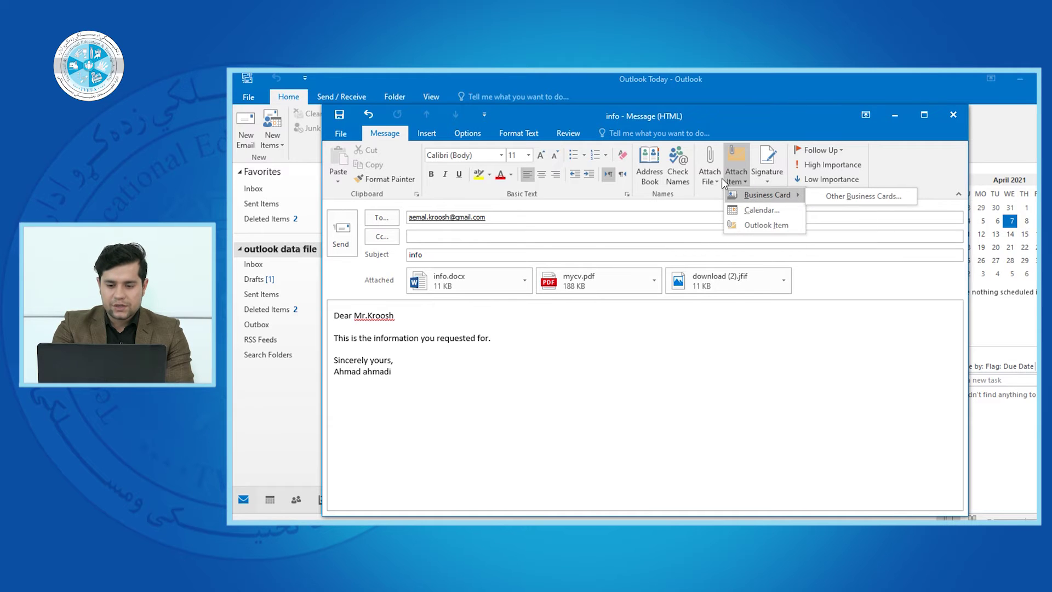
left_click(735, 183)
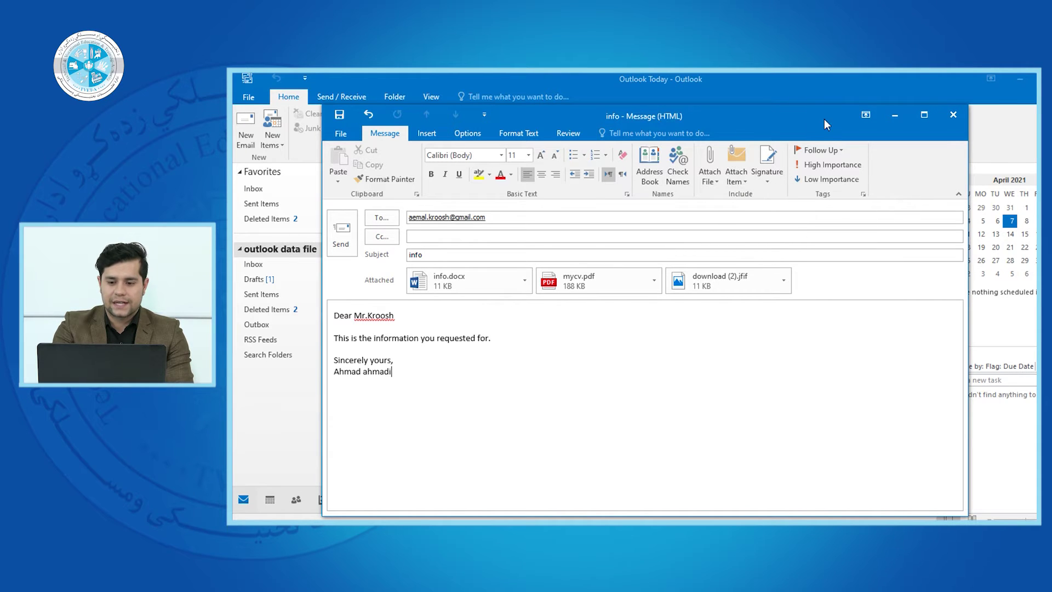
left_click(895, 116)
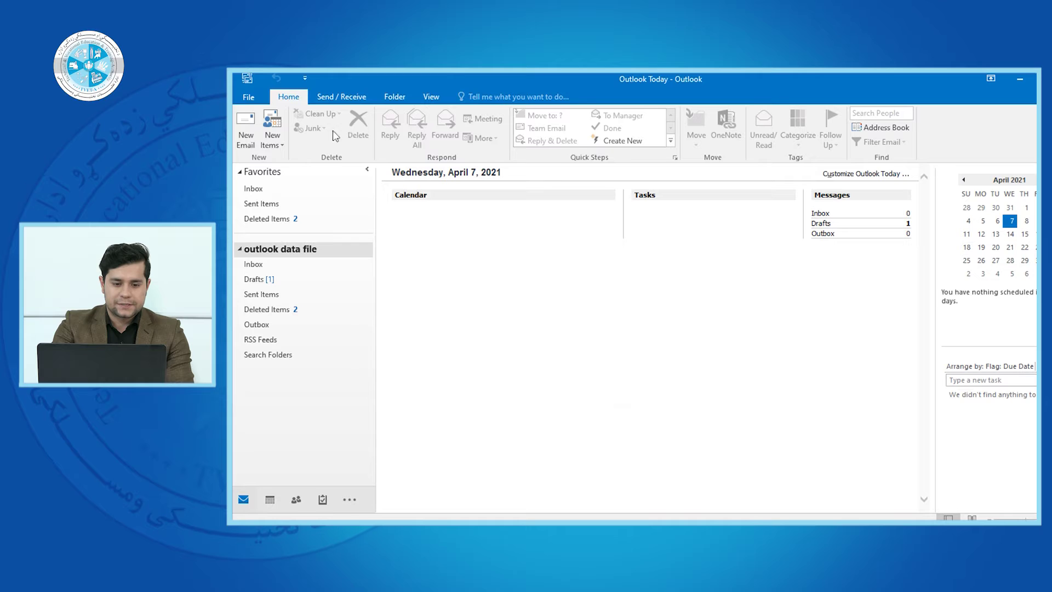
Create a contact with the person's full name, company Micro and job title mgr, and save it
left_click(272, 138)
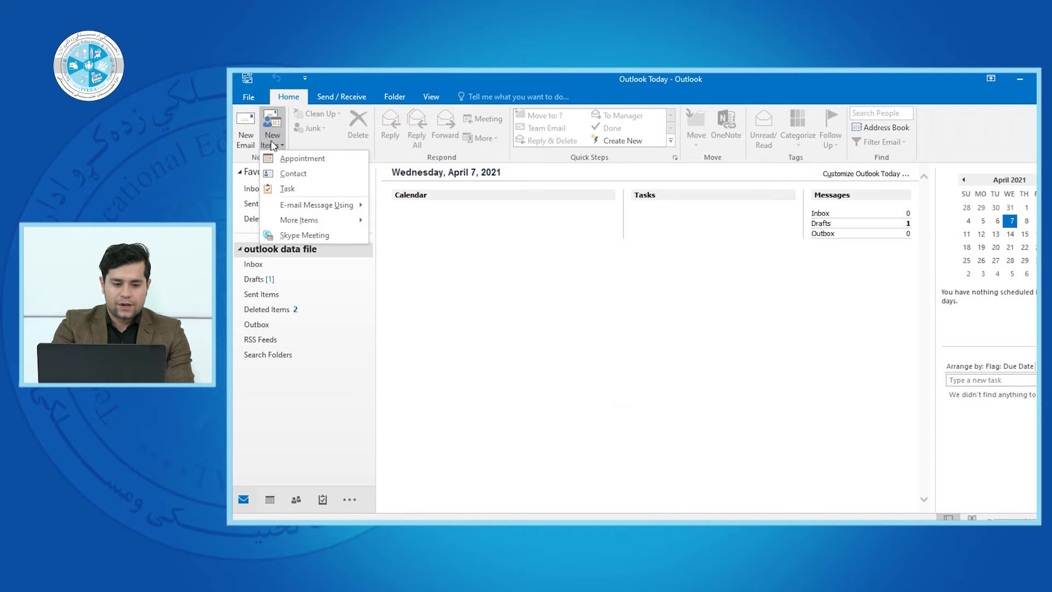
left_click(303, 176)
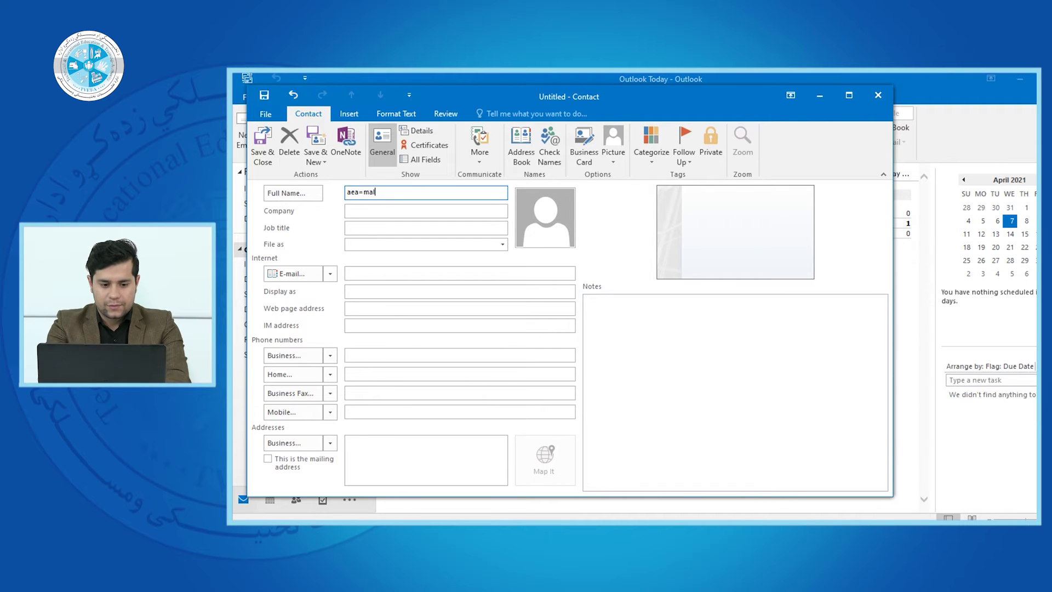
key("Tab")
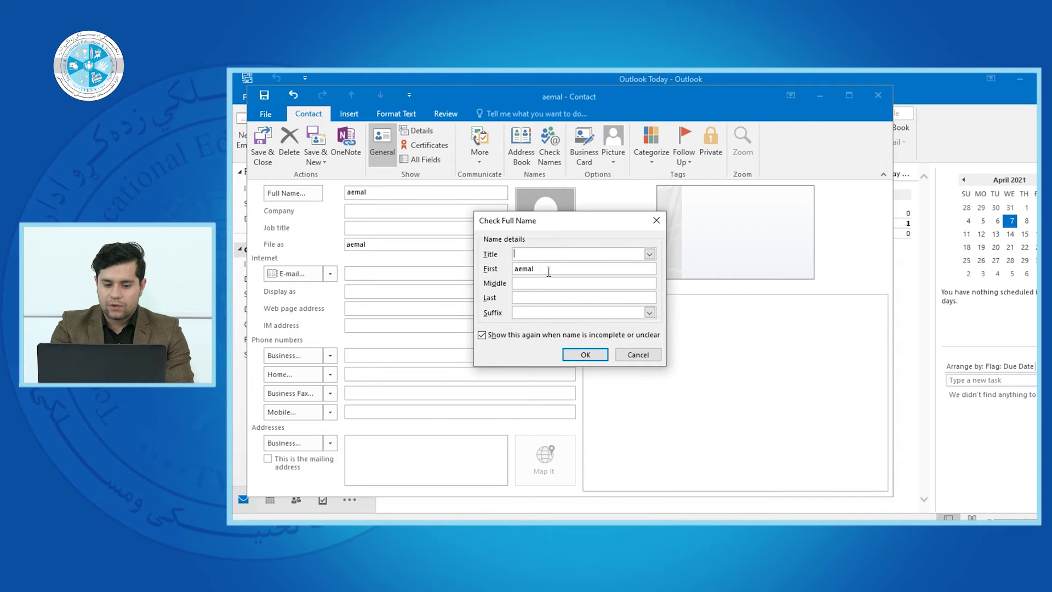
left_click(585, 354)
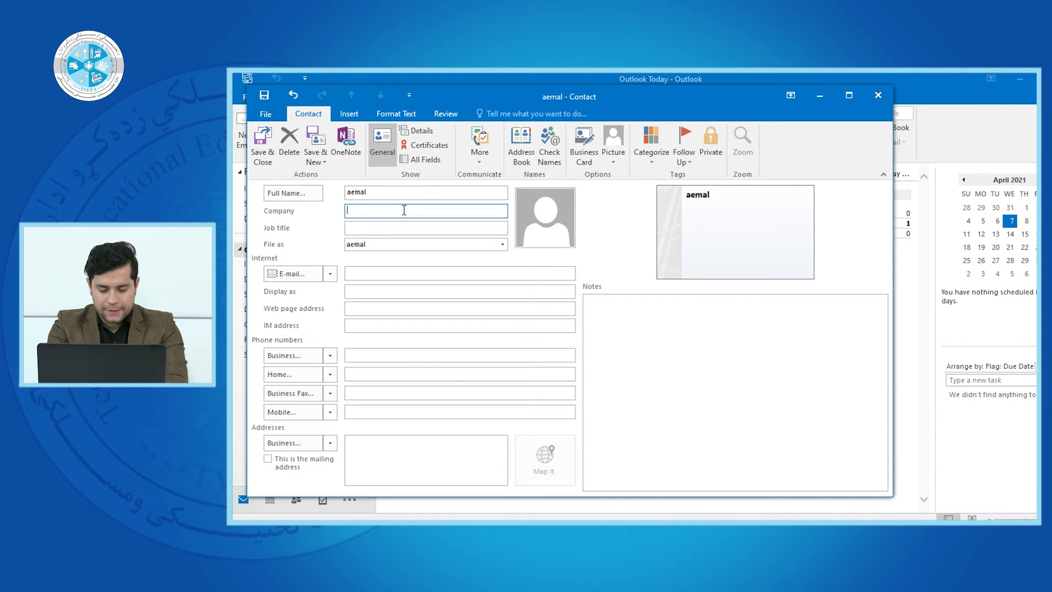
type("Micro")
key("Tab")
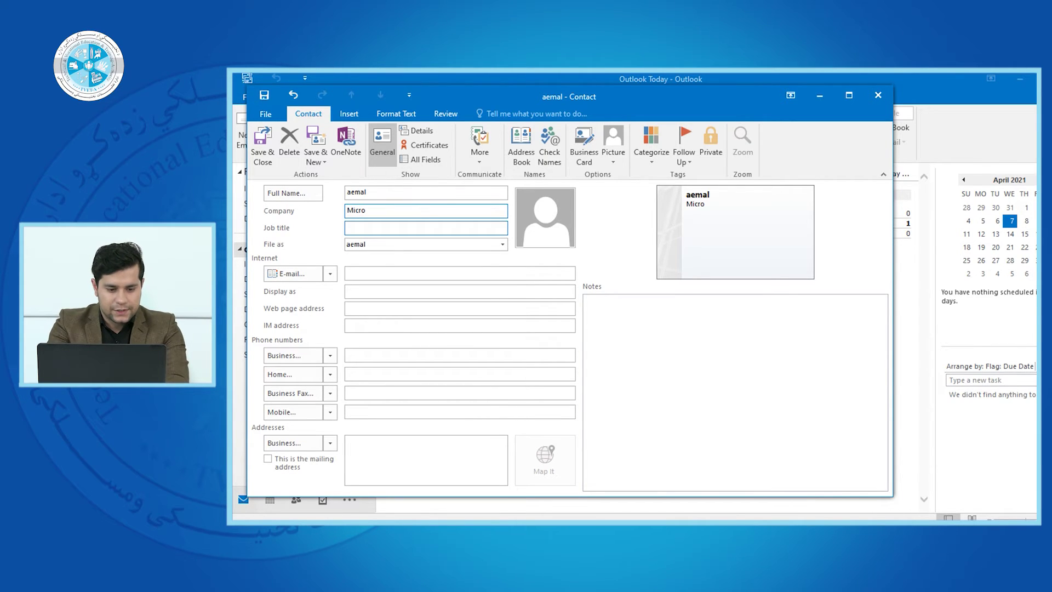
type("mgr")
key("Tab")
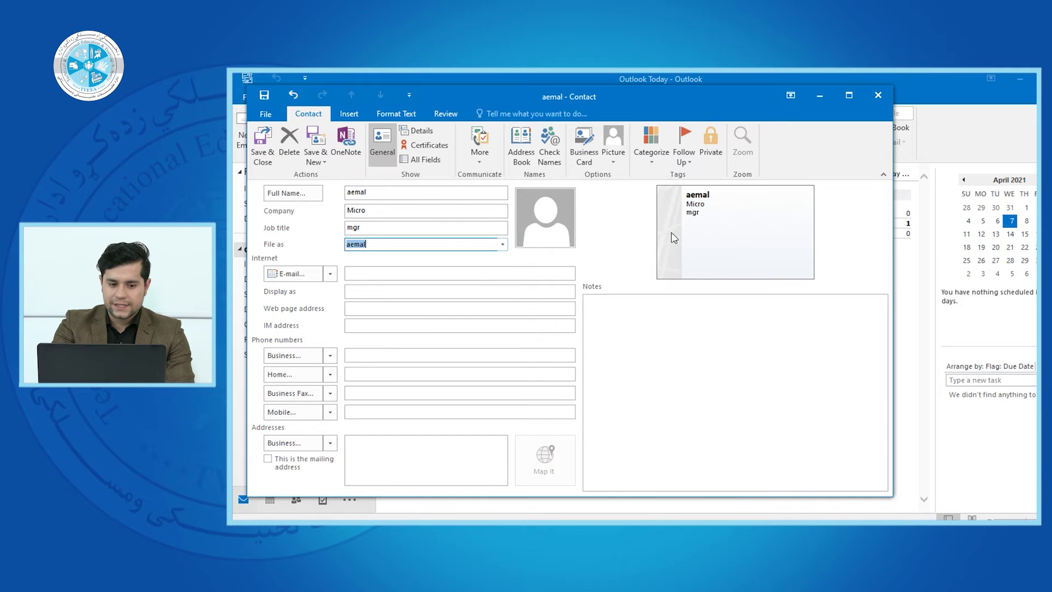
left_click(263, 144)
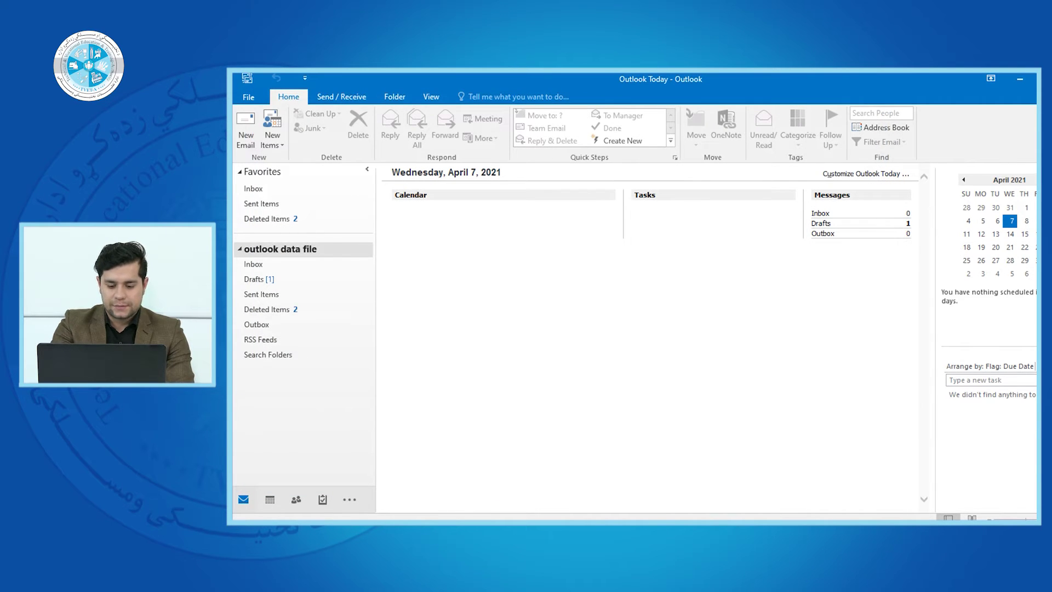
Restore the info message and insert the new contact's business card via Other Business Cards
mouse_move(712, 522)
left_click(767, 482)
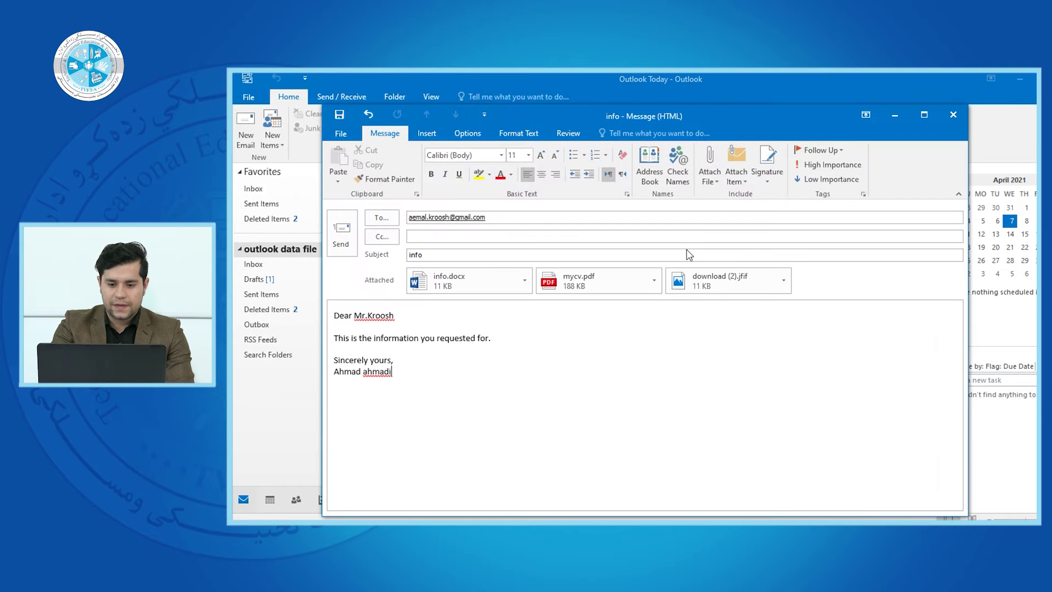
left_click(737, 177)
mouse_move(767, 195)
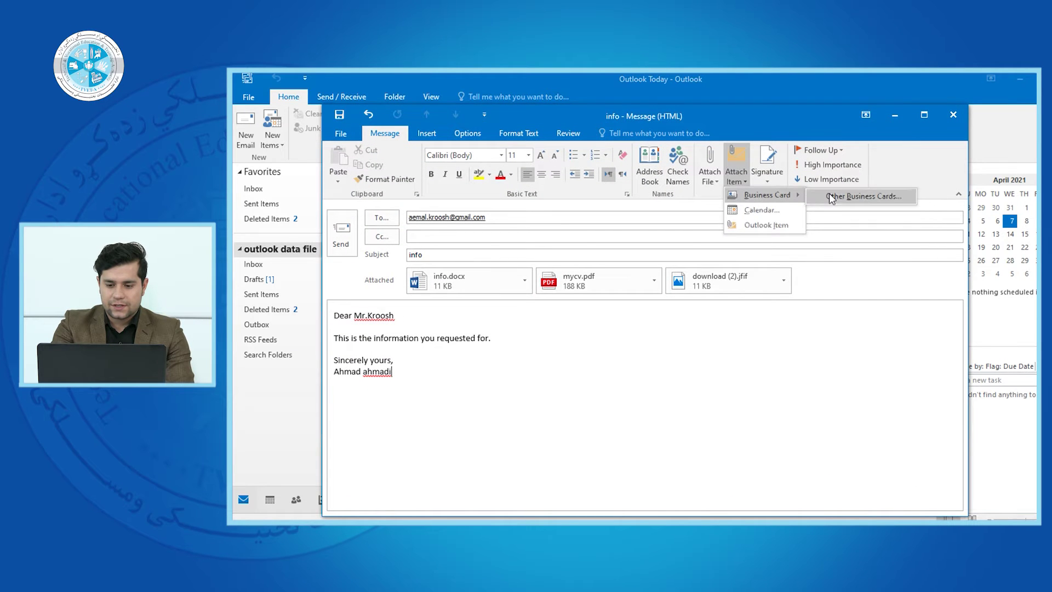
left_click(829, 197)
double_click(548, 222)
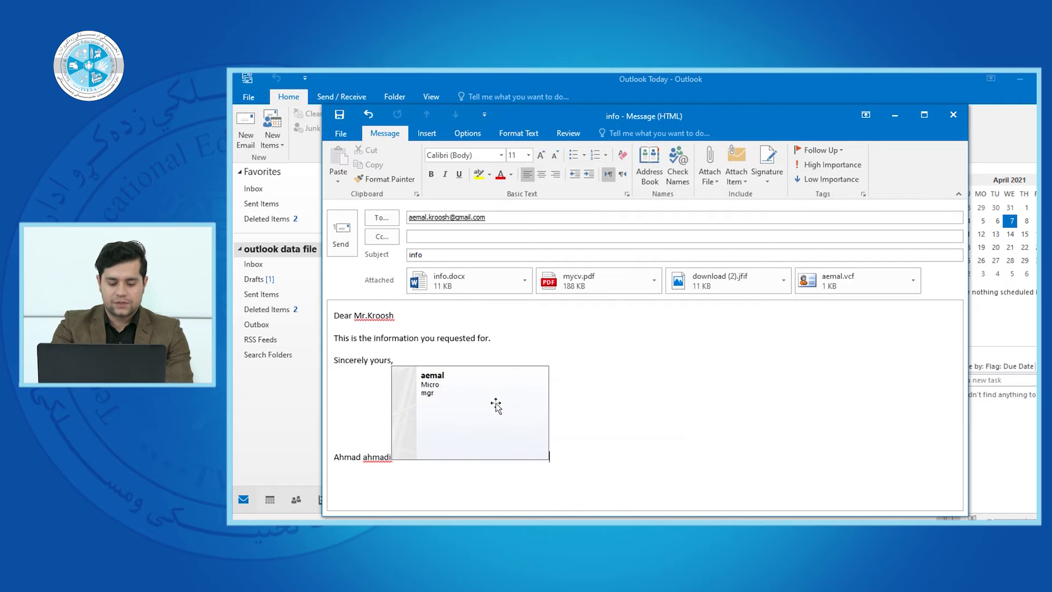
Undo the card, add a new line below the signature, and attach the business card again
key("ctrl+z")
key("Return")
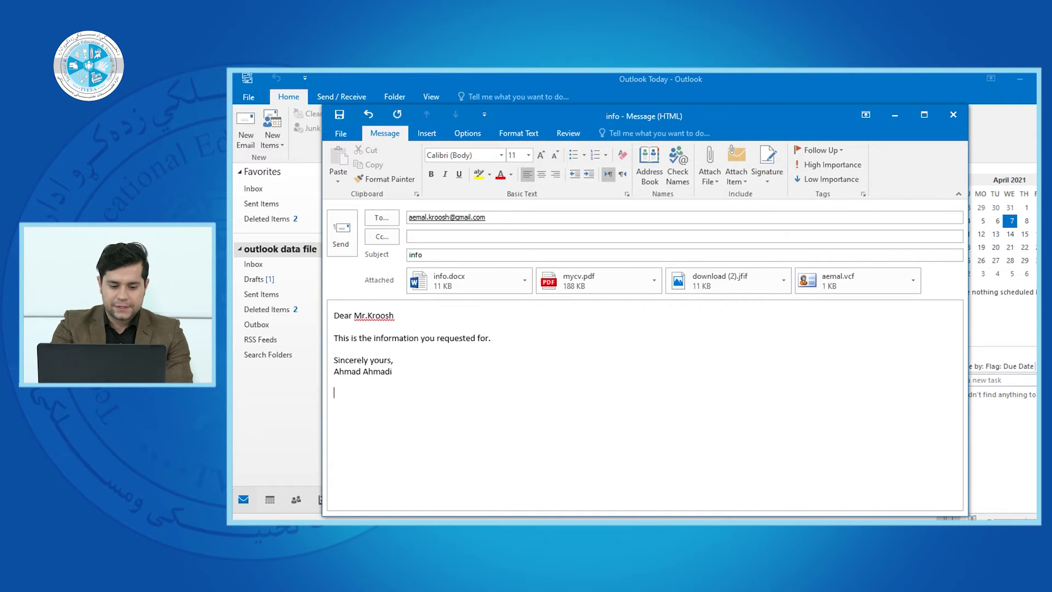
left_click(736, 177)
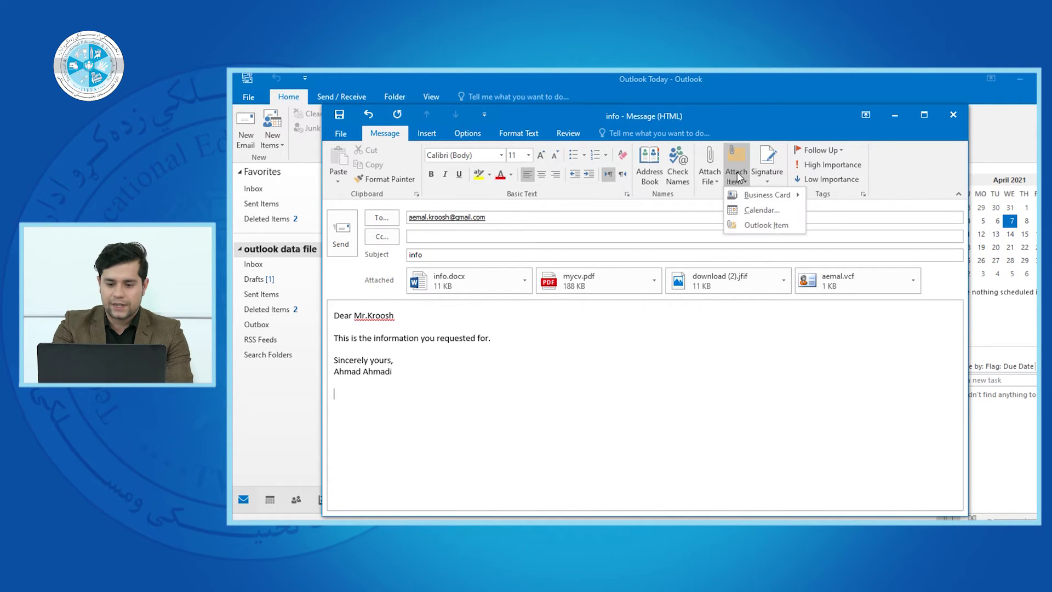
mouse_move(739, 200)
left_click(838, 196)
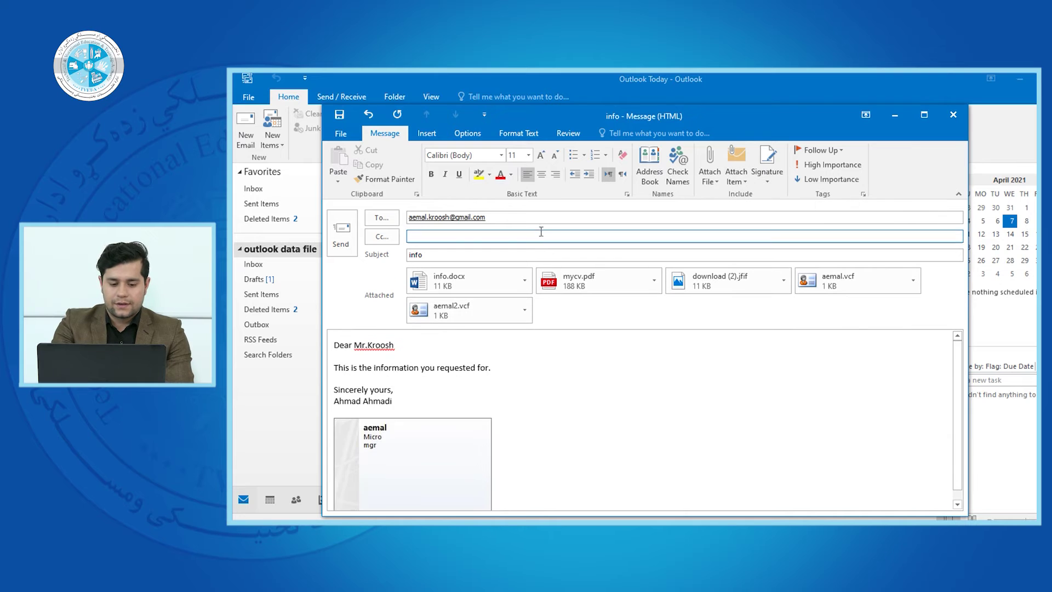
scroll(931, 411, "down", 1)
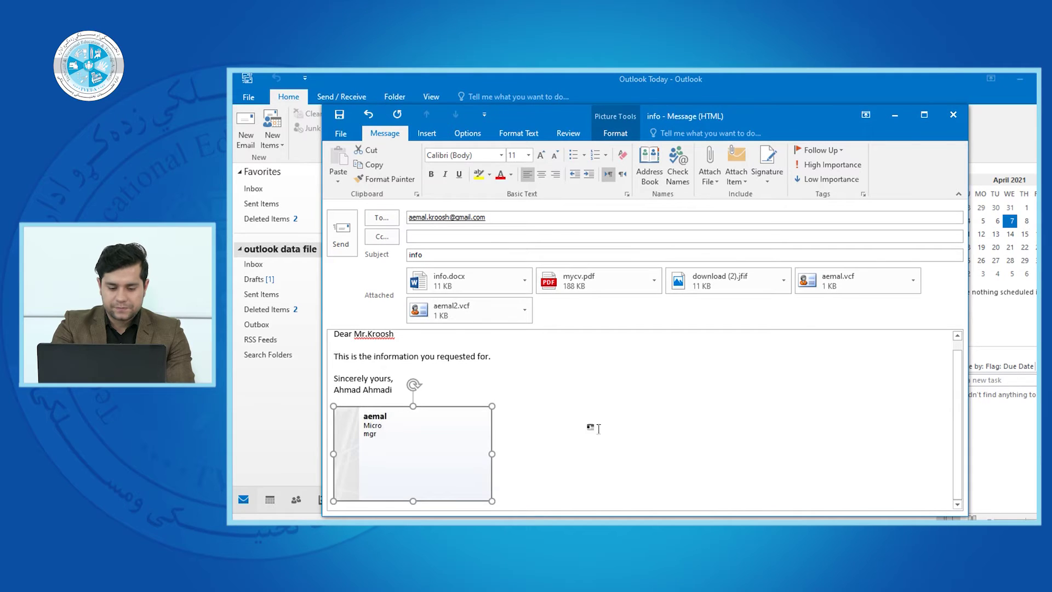
Delete the business card image from the body and remove both .vcf card attachments
left_click(596, 430)
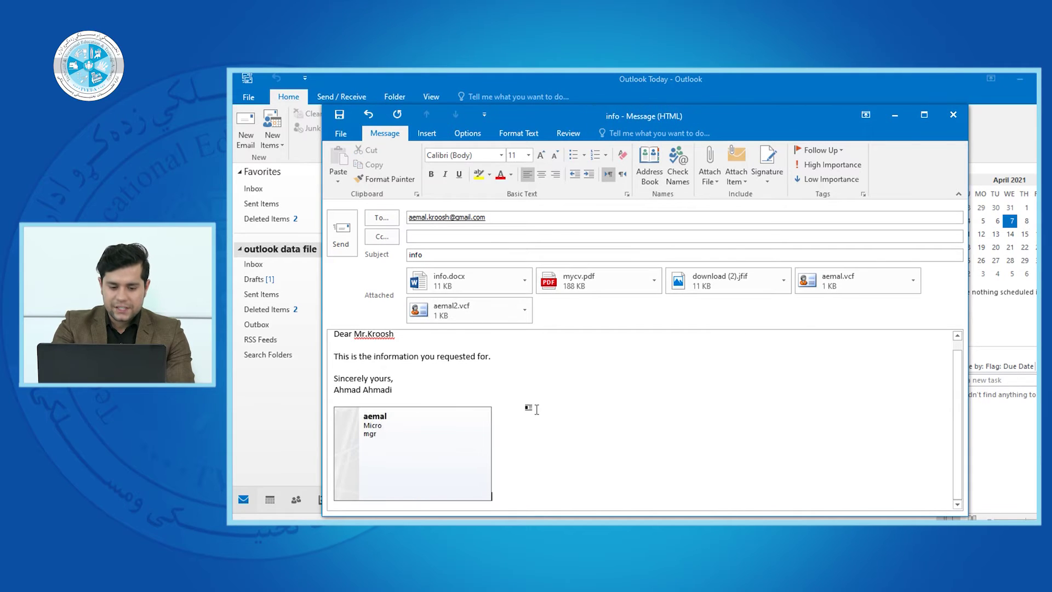
left_click_drag(960, 384, 964, 344)
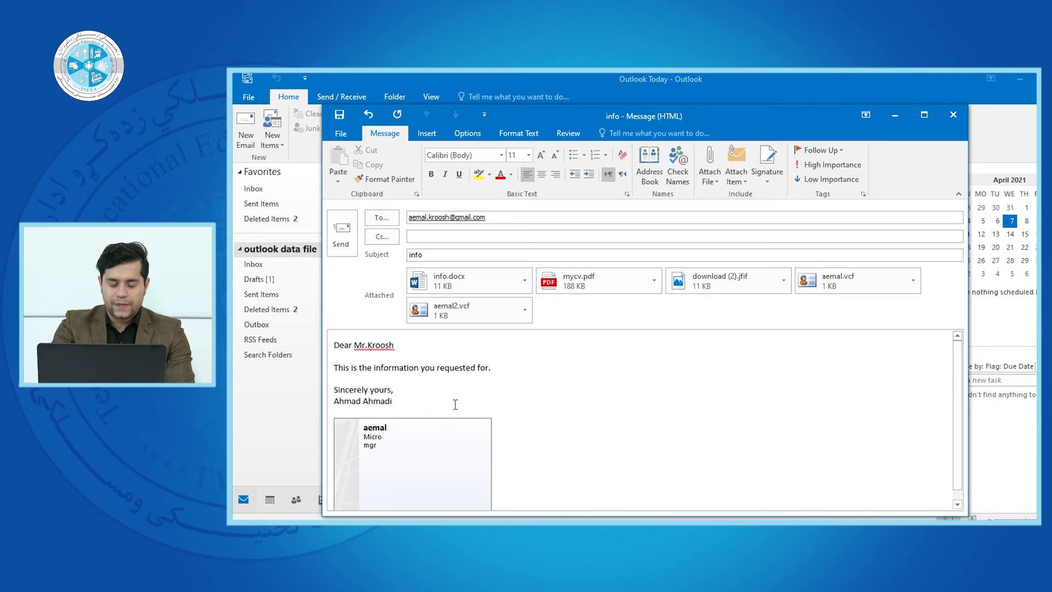
left_click(524, 318)
key("Escape")
left_click(409, 453)
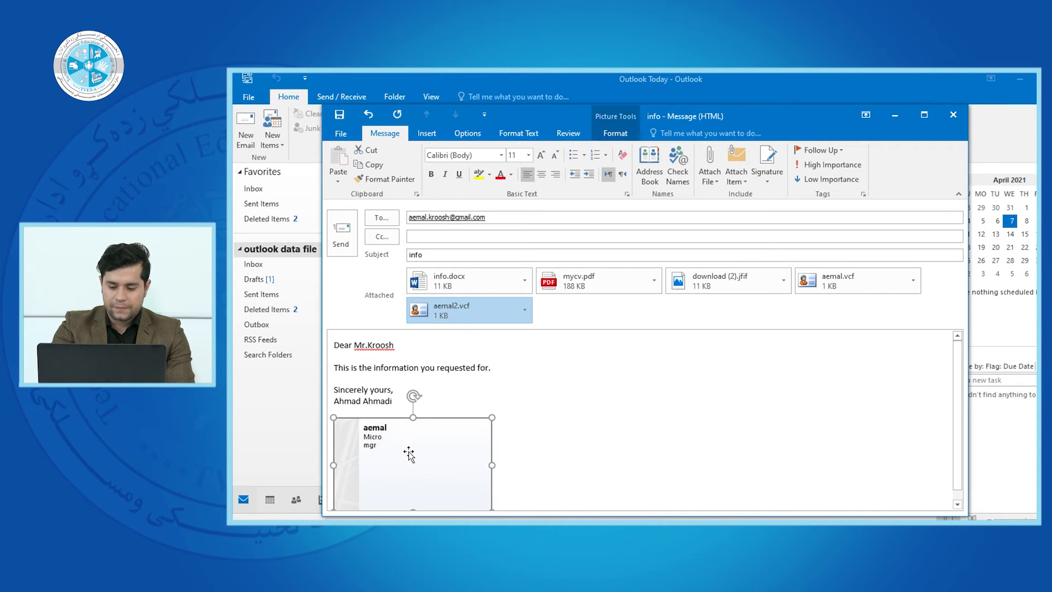
key("Delete")
left_click(525, 310)
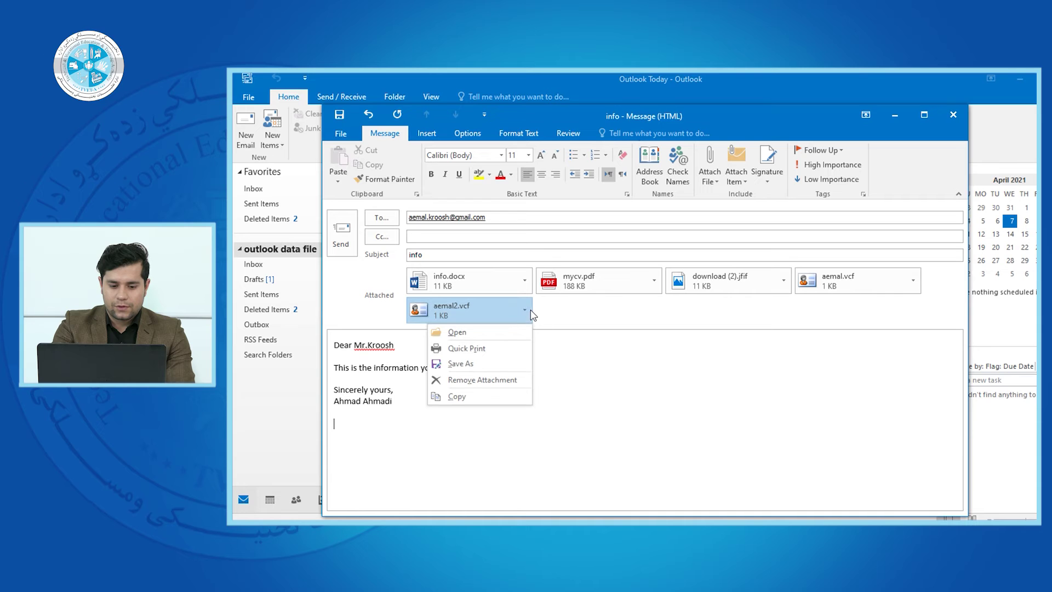
left_click(481, 379)
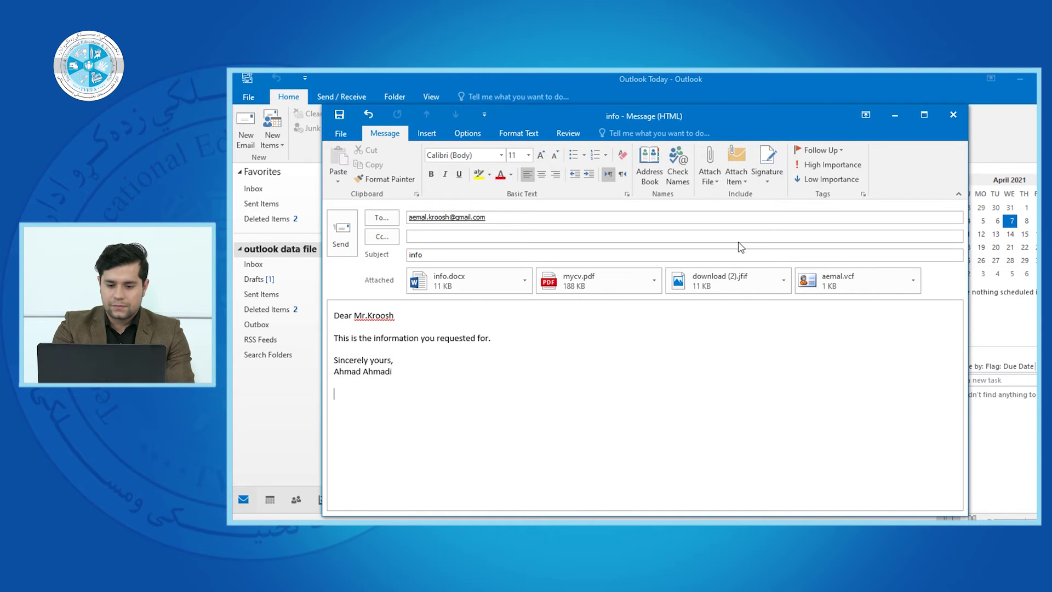
left_click(912, 280)
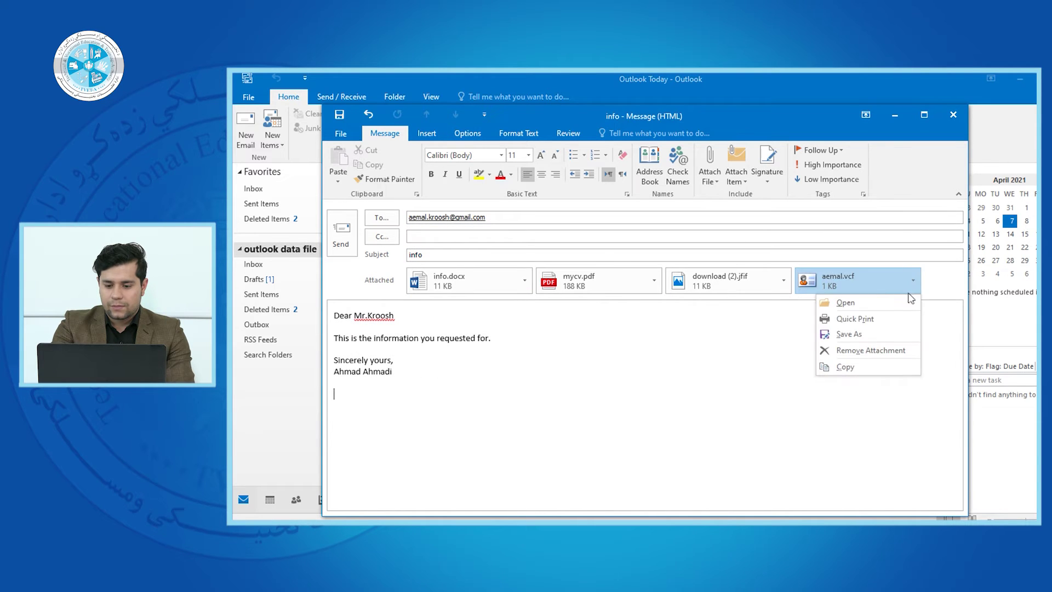
left_click(866, 350)
Insert the contact's business card a single time, then show the Attach Item choices
left_click(736, 172)
mouse_move(767, 195)
left_click(835, 196)
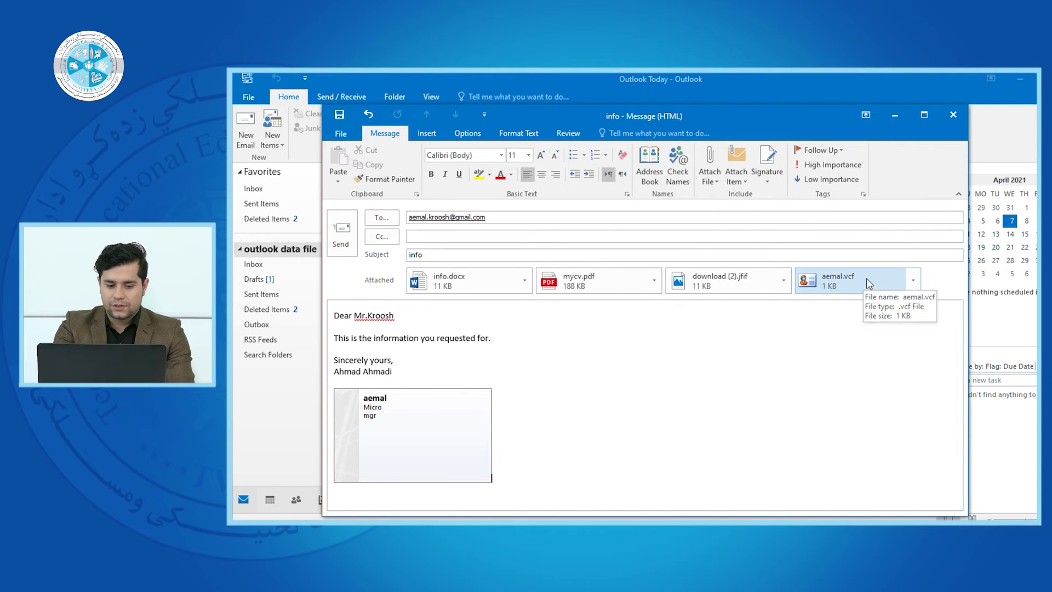
left_click(404, 451)
left_click(564, 459)
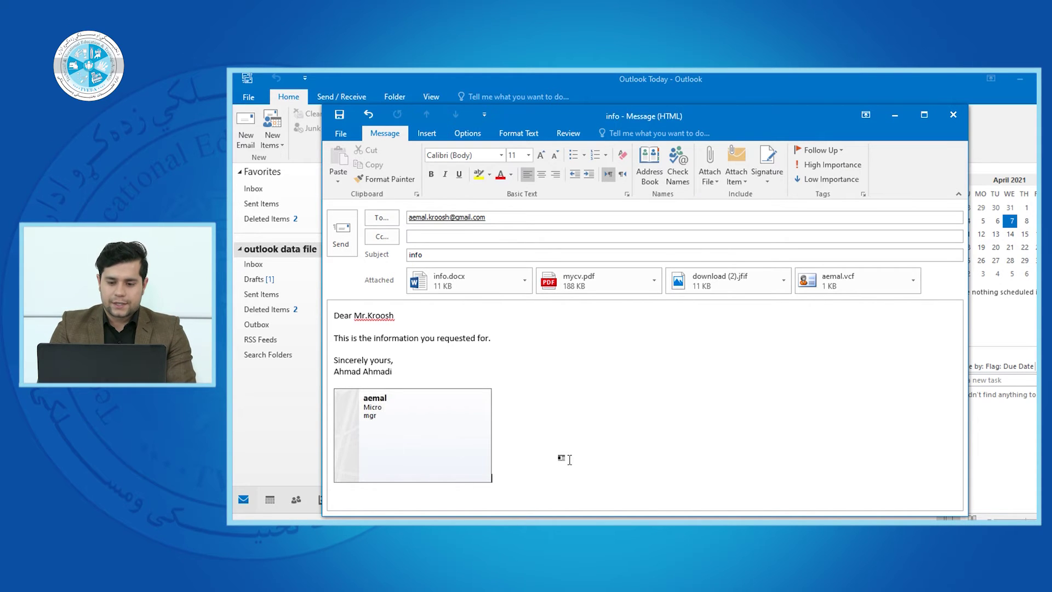
left_click(742, 178)
Choose Attach Item > Calendar and look at which calendars can be sent
left_click(748, 212)
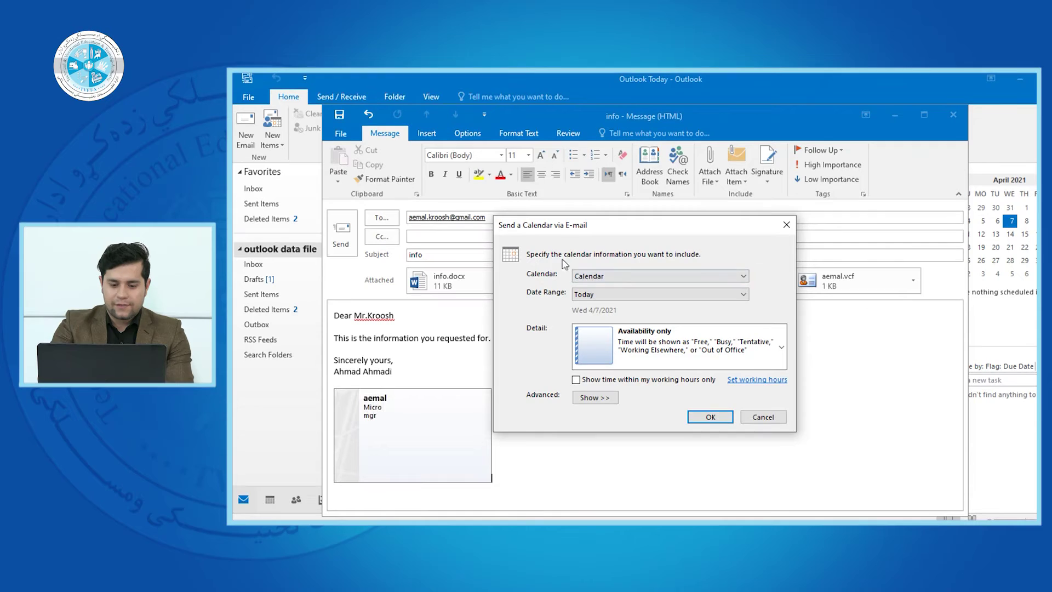
left_click(597, 276)
Send Calendar for Today (Wednesday, April 7, 2021) as My Calendar.ics, accepting the empty-calendar prompt
left_click(595, 284)
left_click(596, 296)
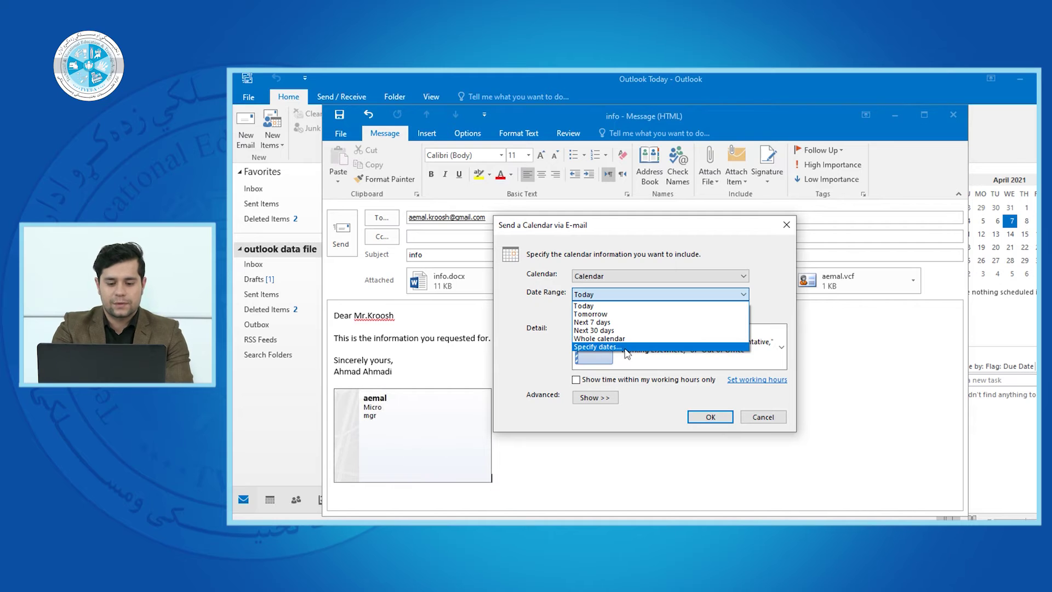
left_click(624, 353)
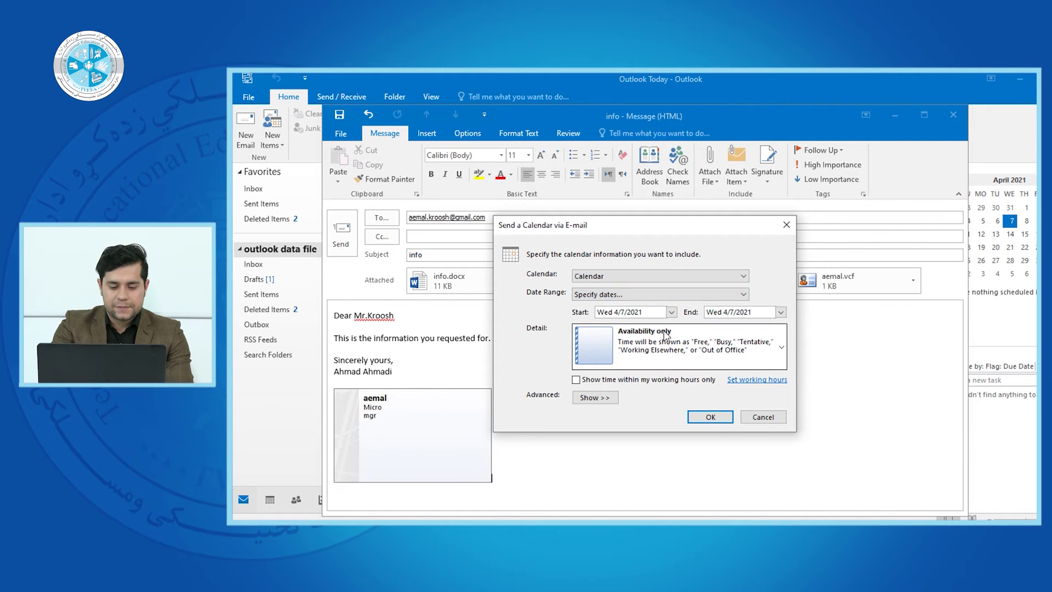
left_click_drag(655, 313, 600, 315)
left_click(655, 314)
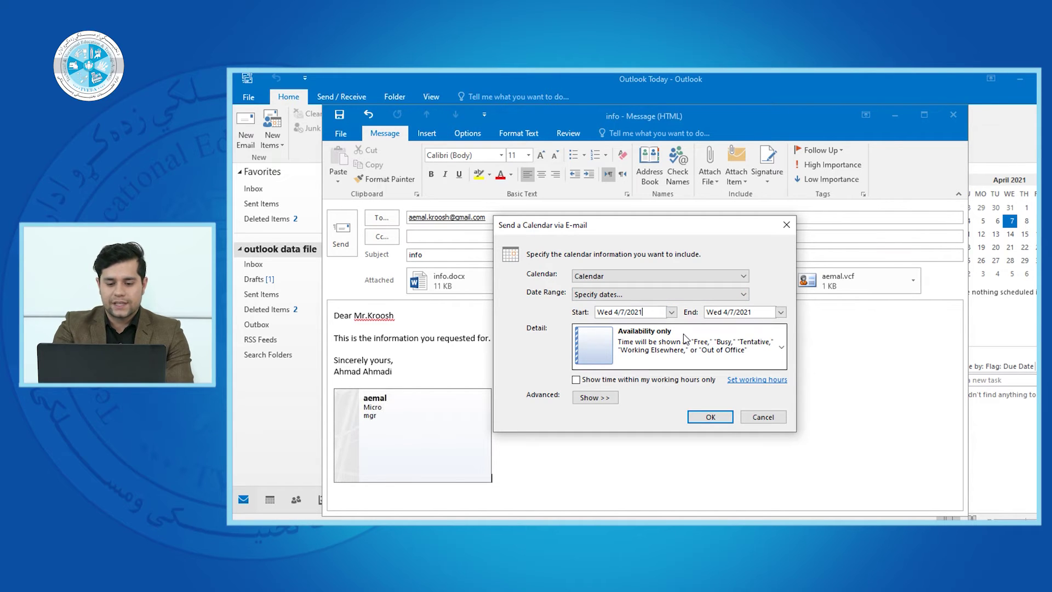
left_click(664, 295)
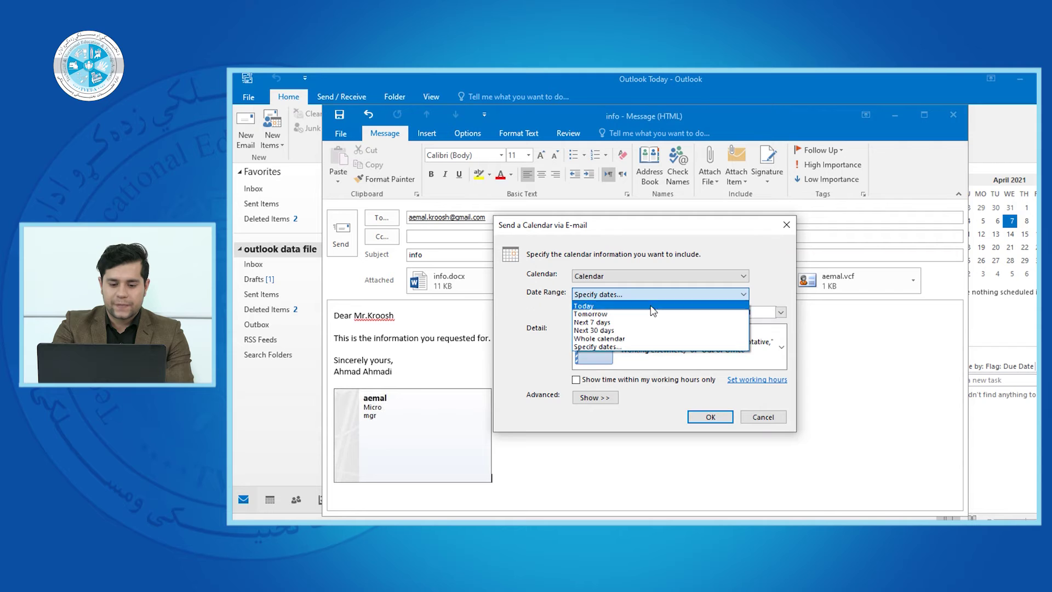
left_click(653, 308)
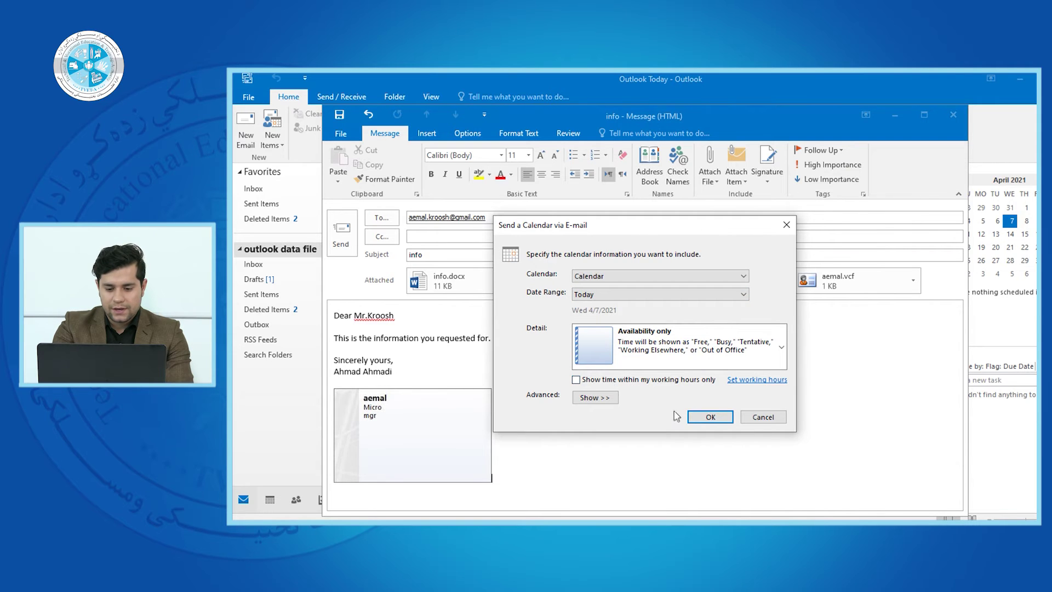
left_click(708, 418)
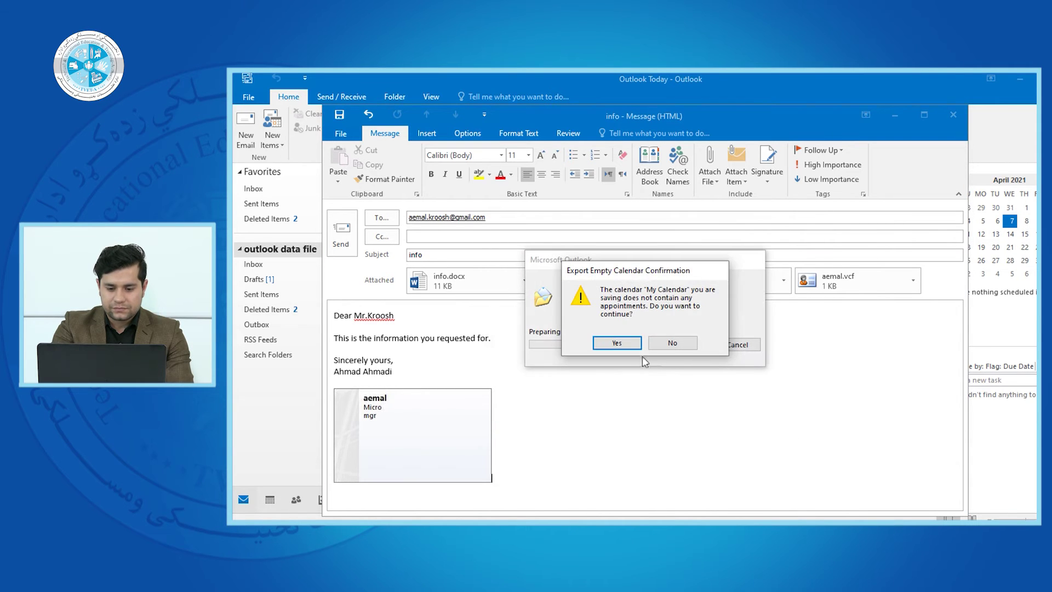
left_click(617, 342)
mouse_move(957, 356)
left_mouse_down()
mouse_move(964, 497)
mouse_move(979, 414)
mouse_move(968, 390)
mouse_move(963, 445)
mouse_move(959, 376)
left_mouse_up()
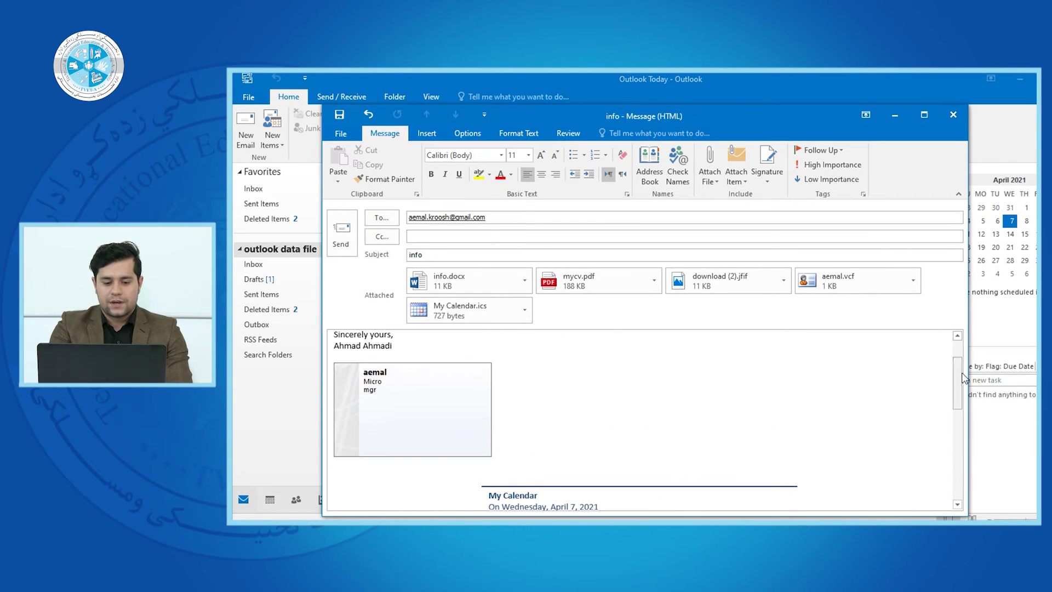
Remove the My Calendar.ics attachment and undo the calendar block inserted in the body
left_click(524, 310)
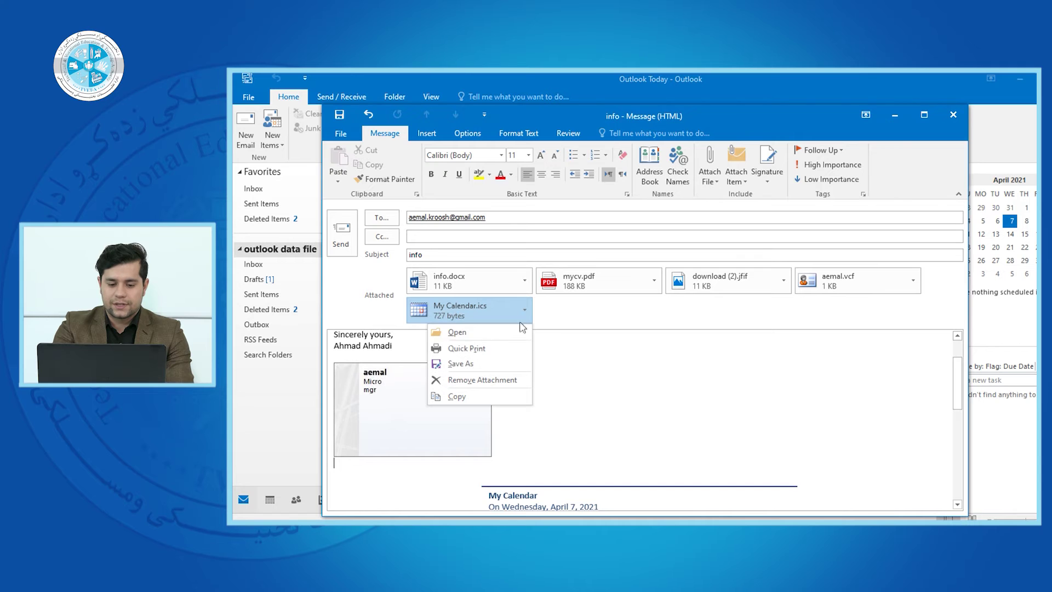
left_click(501, 380)
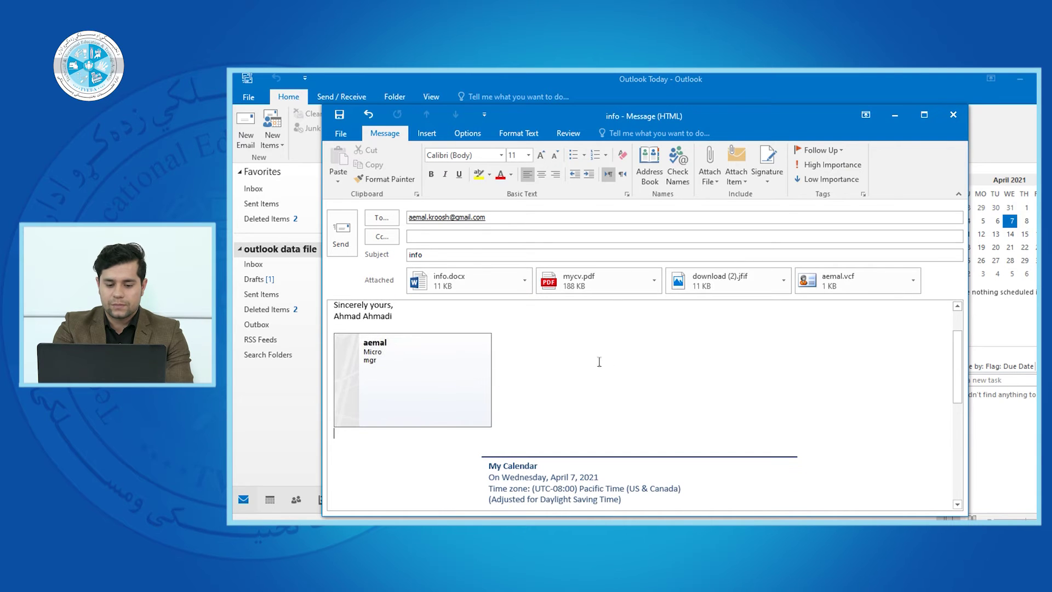
scroll(955, 365, "down", 4)
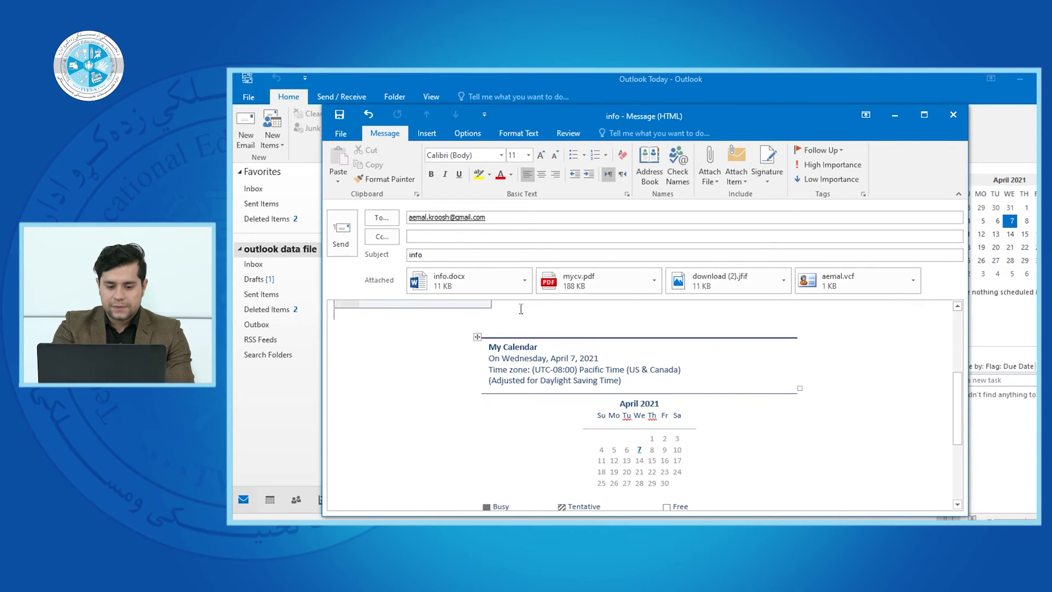
key("ctrl+z")
key("ctrl+z")
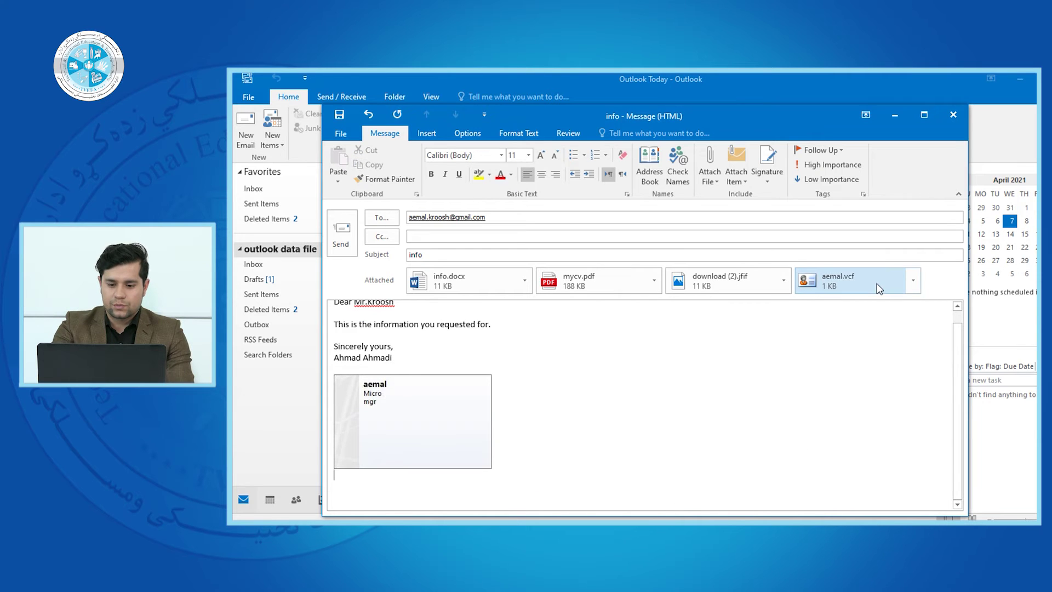
Attach tomorrow's calendar (Thursday, April 8, 2021) as My Calendar.ics, accepting the empty calendar
left_click(743, 184)
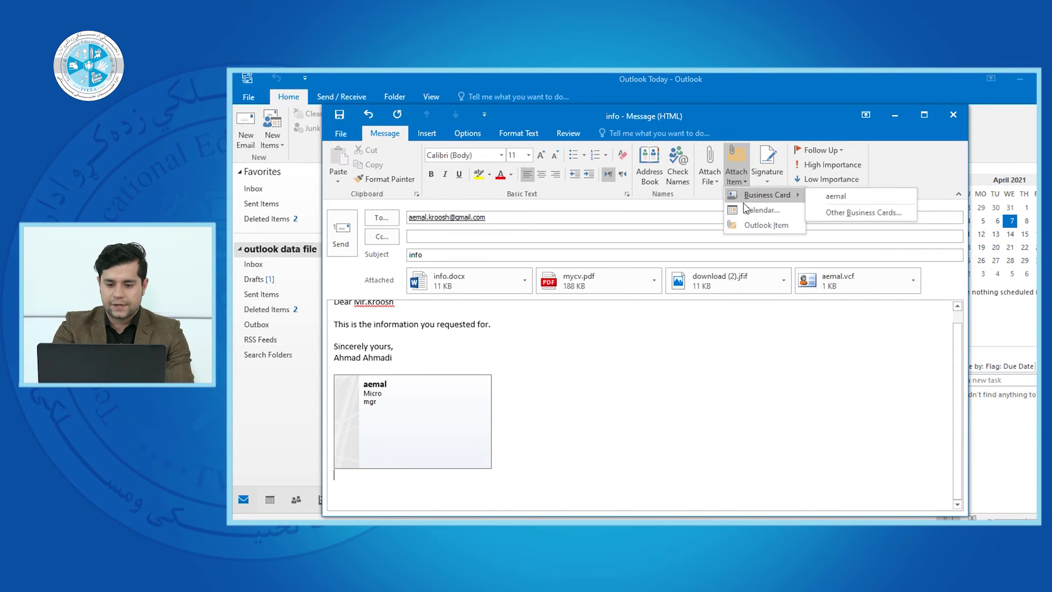
left_click(759, 210)
left_click(629, 294)
left_click(630, 312)
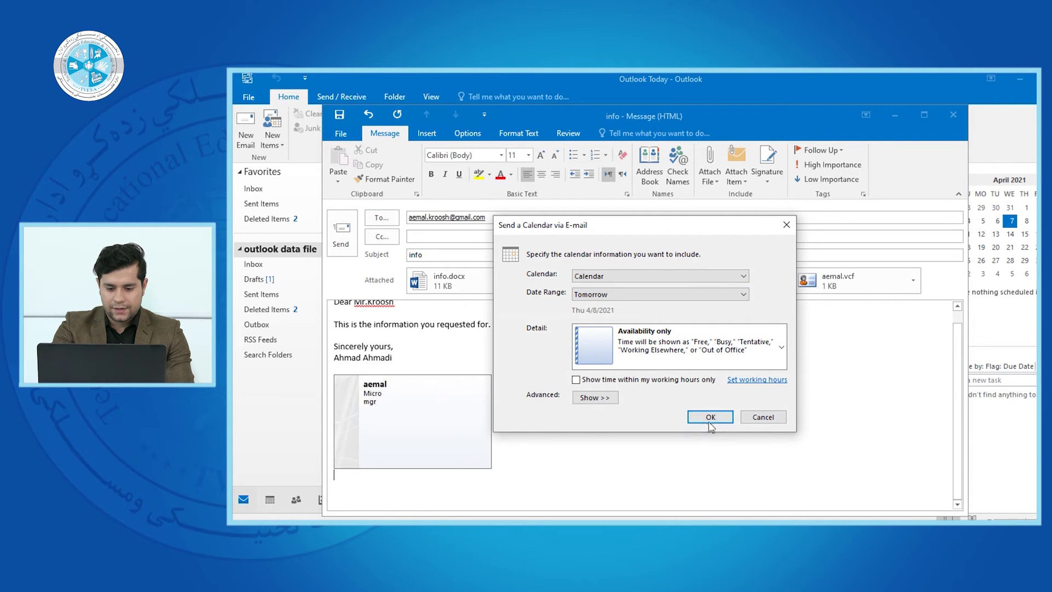
left_click(709, 417)
left_click(618, 343)
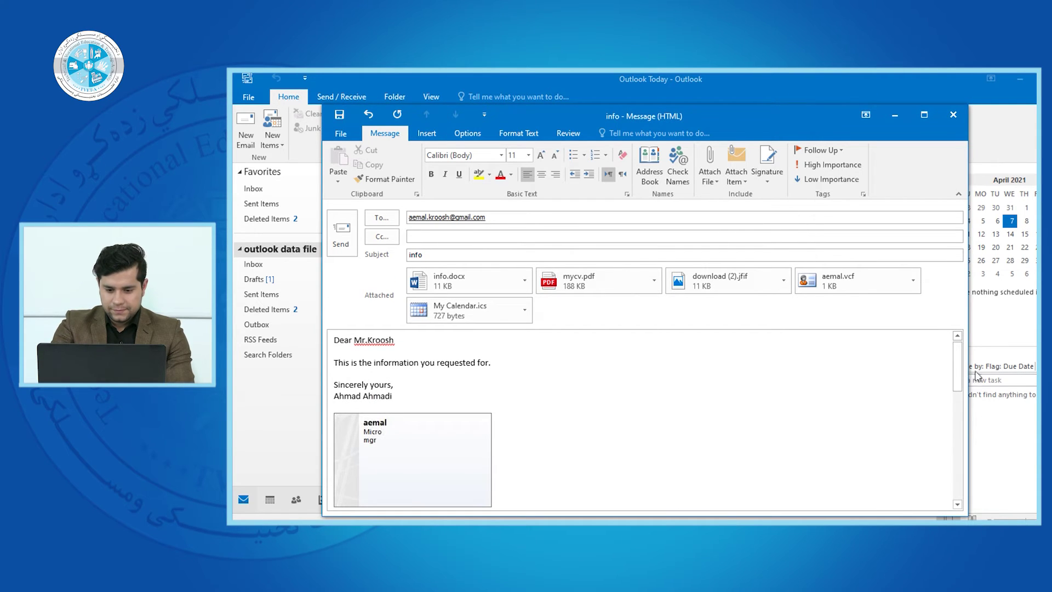
Delete the inserted calendar table from the message body
mouse_move(958, 370)
left_mouse_down()
mouse_move(959, 478)
mouse_move(964, 373)
mouse_move(972, 456)
mouse_move(961, 345)
mouse_move(959, 424)
left_mouse_up()
left_click_drag(570, 385, 630, 509)
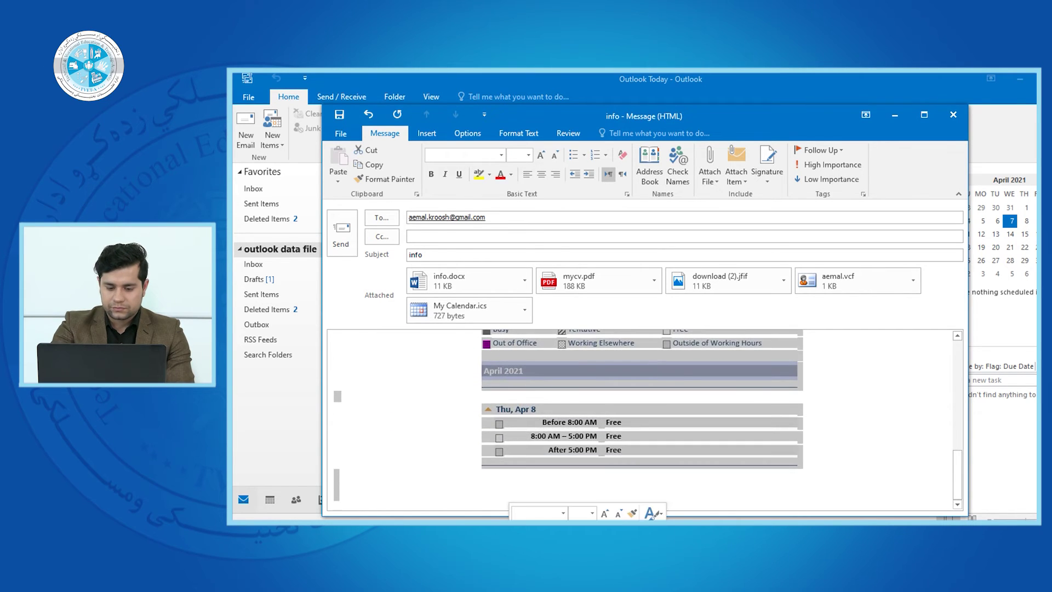
key("Delete")
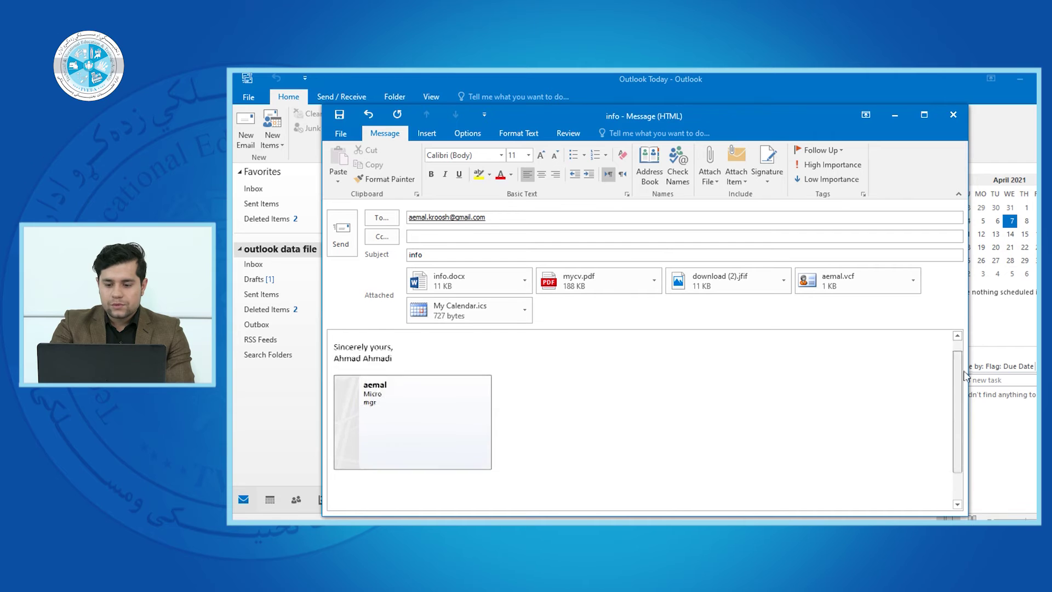
left_click(736, 177)
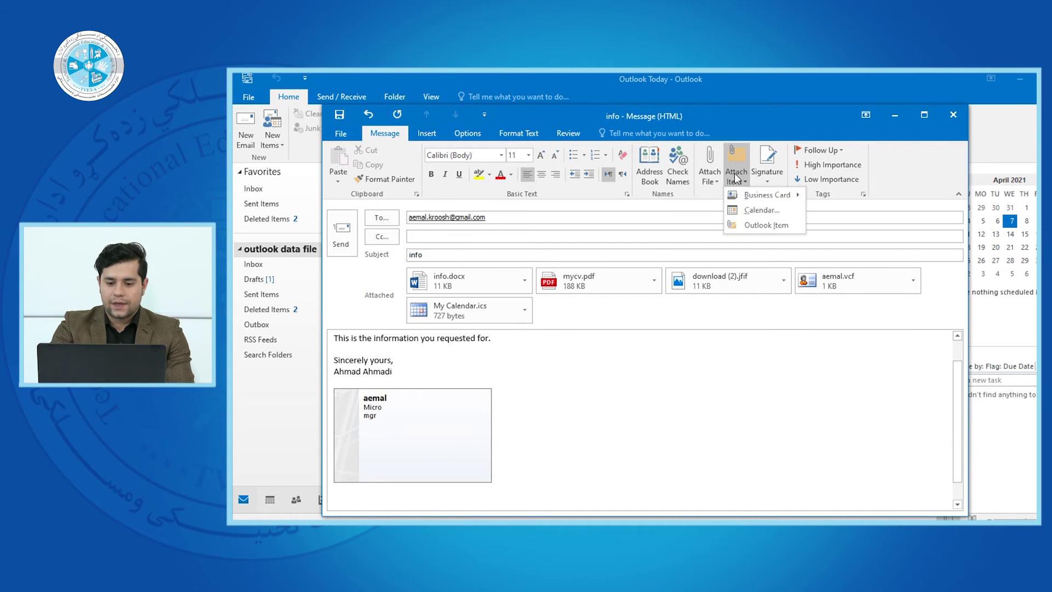
Choose Attach Item > Outlook Item to bring up the Insert Item dialog
left_click(750, 225)
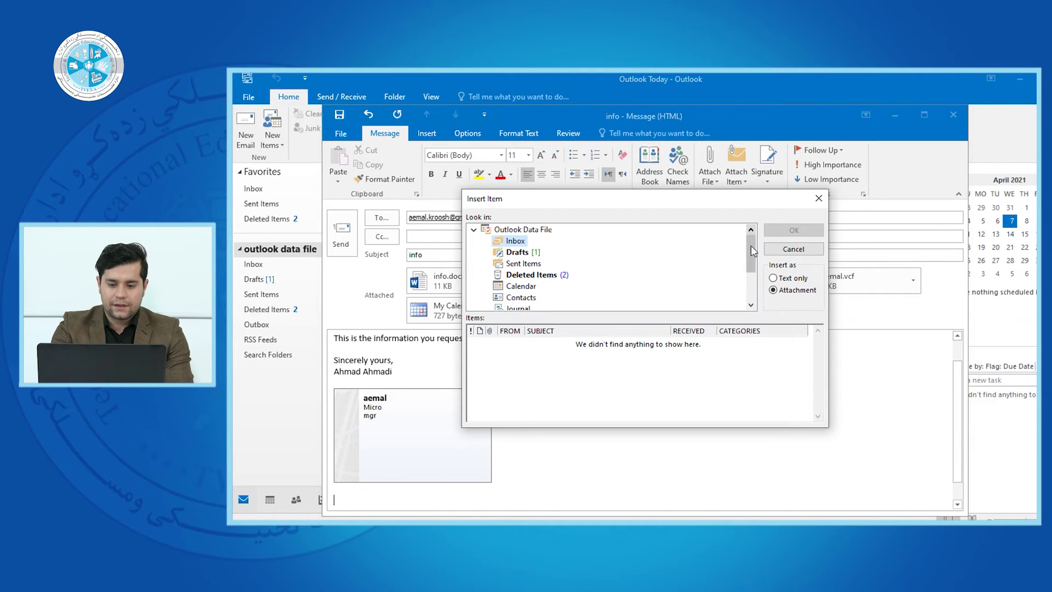
Browse Sent Items and Calendar, then select the saved contact in the Contacts folder
left_click_drag(752, 249, 751, 252)
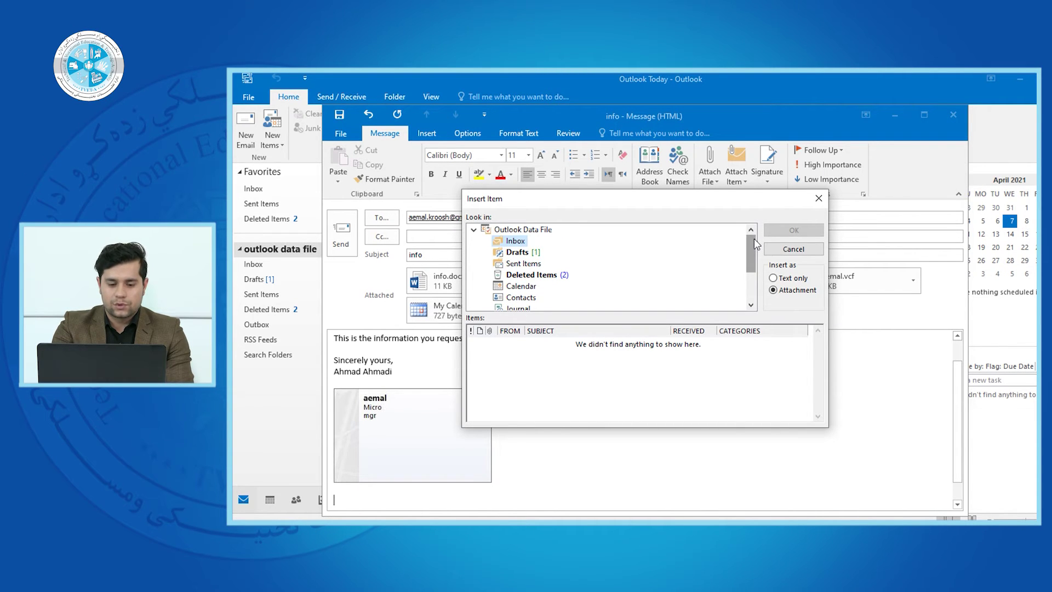
left_click_drag(754, 241, 753, 250)
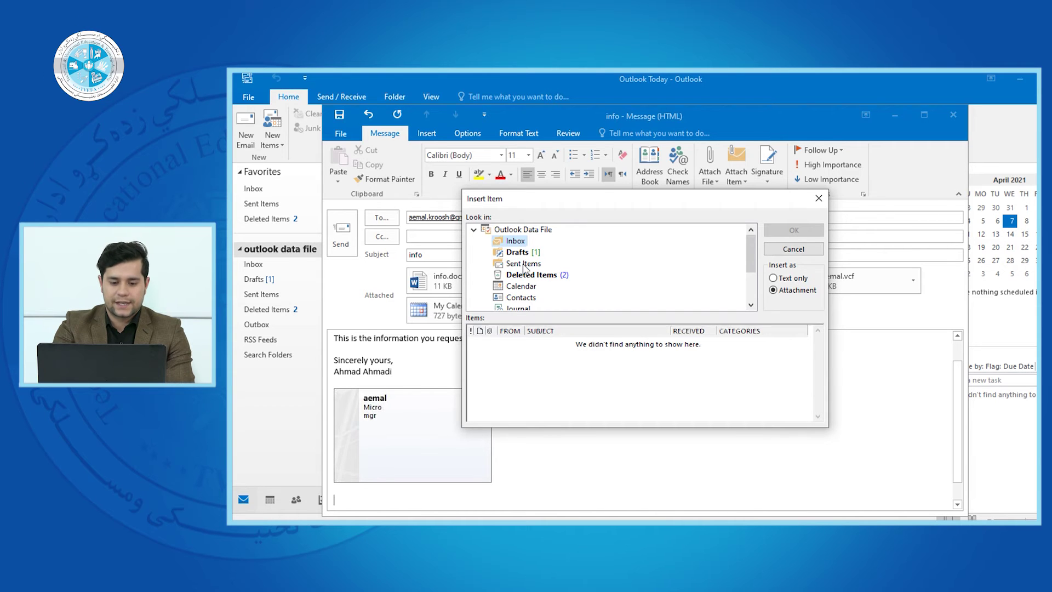
left_click(523, 265)
left_click_drag(748, 248, 751, 266)
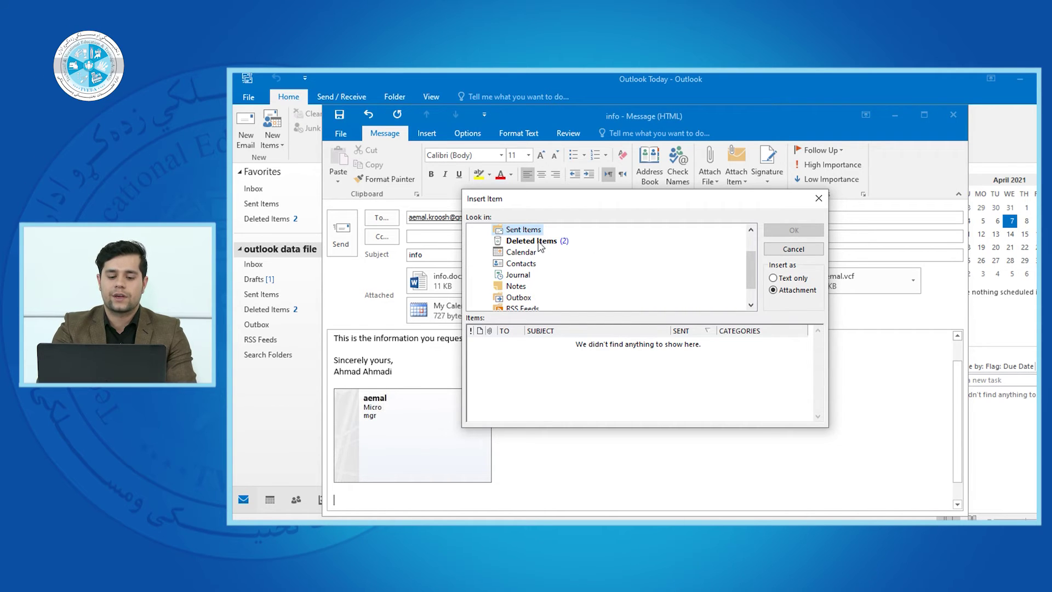
left_click(515, 253)
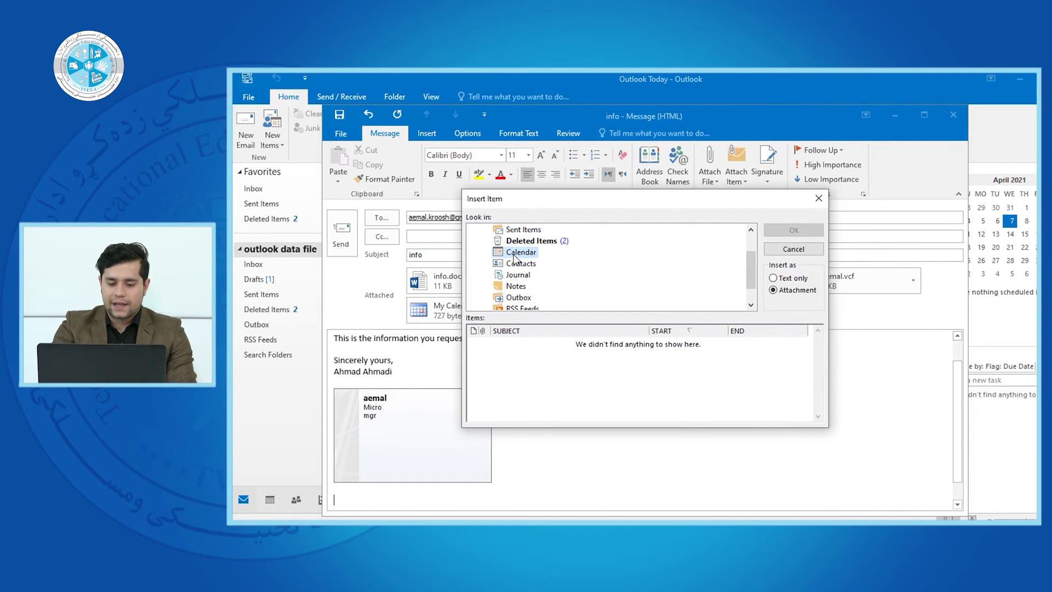
left_click(519, 266)
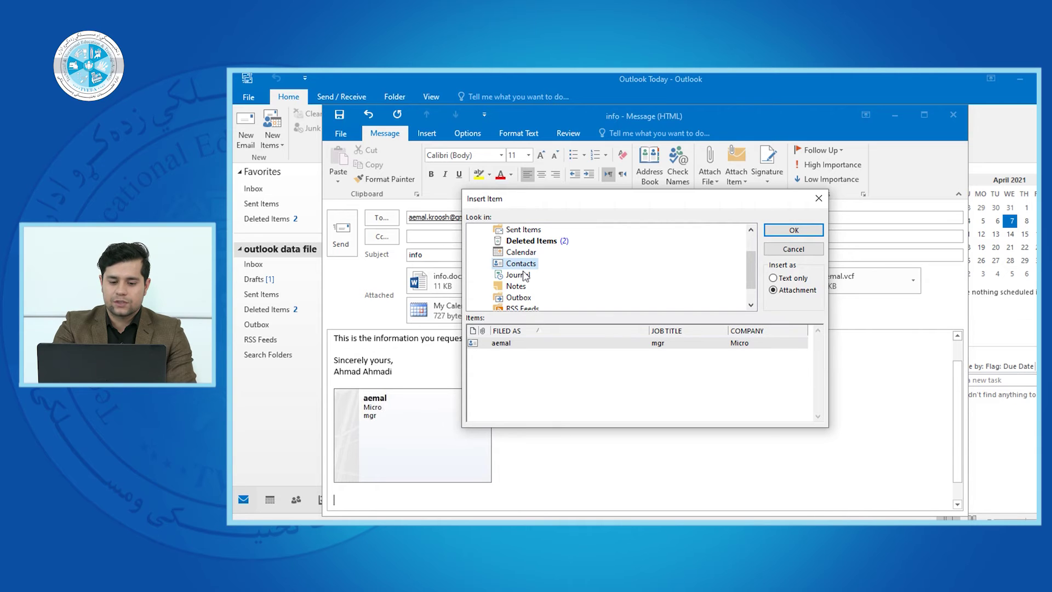
left_click(620, 343)
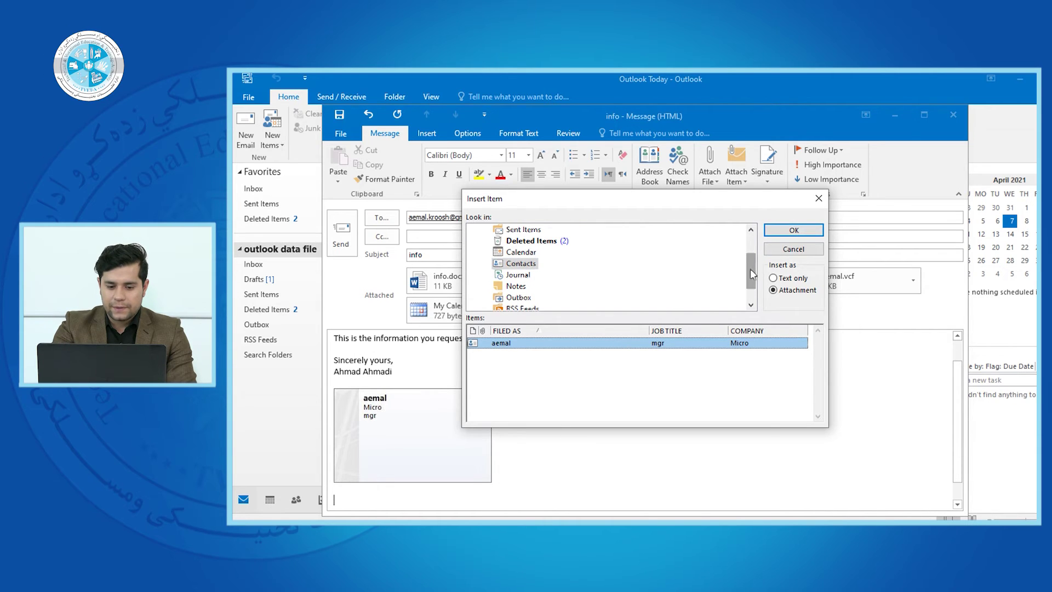
scroll(751, 294, "down", 1)
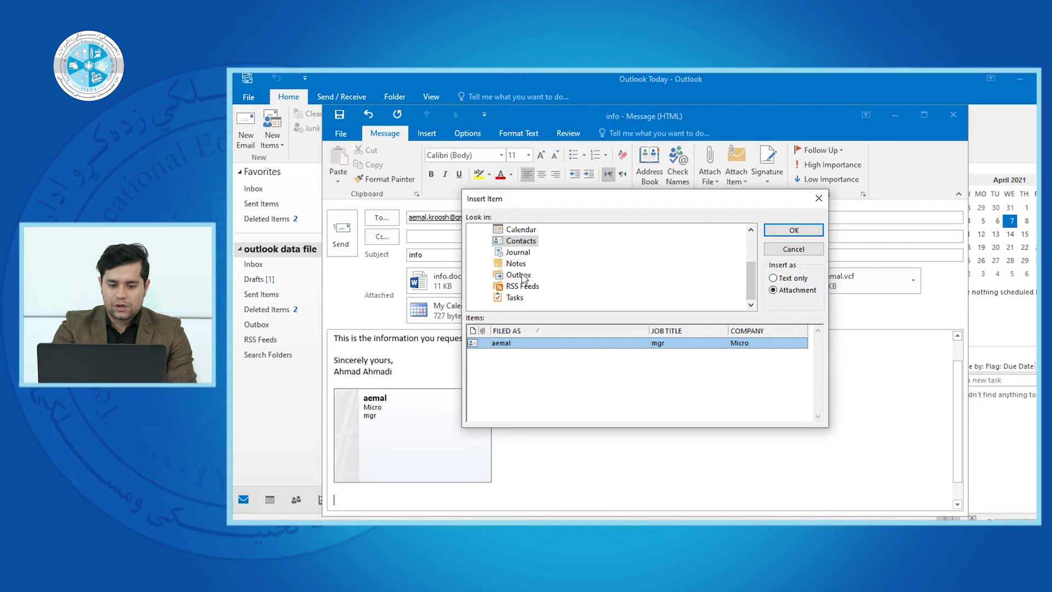
left_click_drag(751, 280, 751, 268)
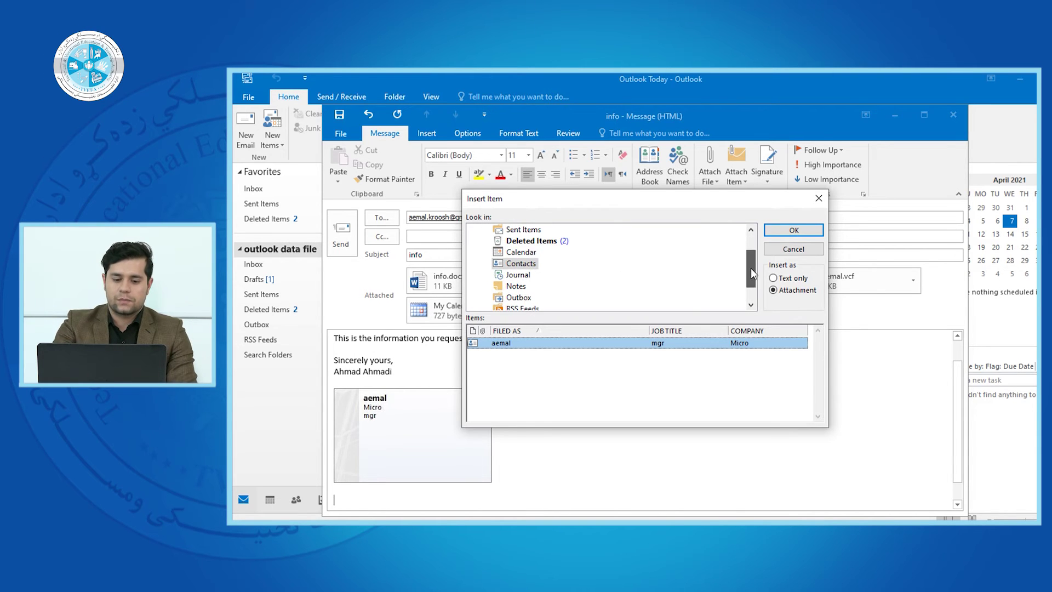
left_click(805, 229)
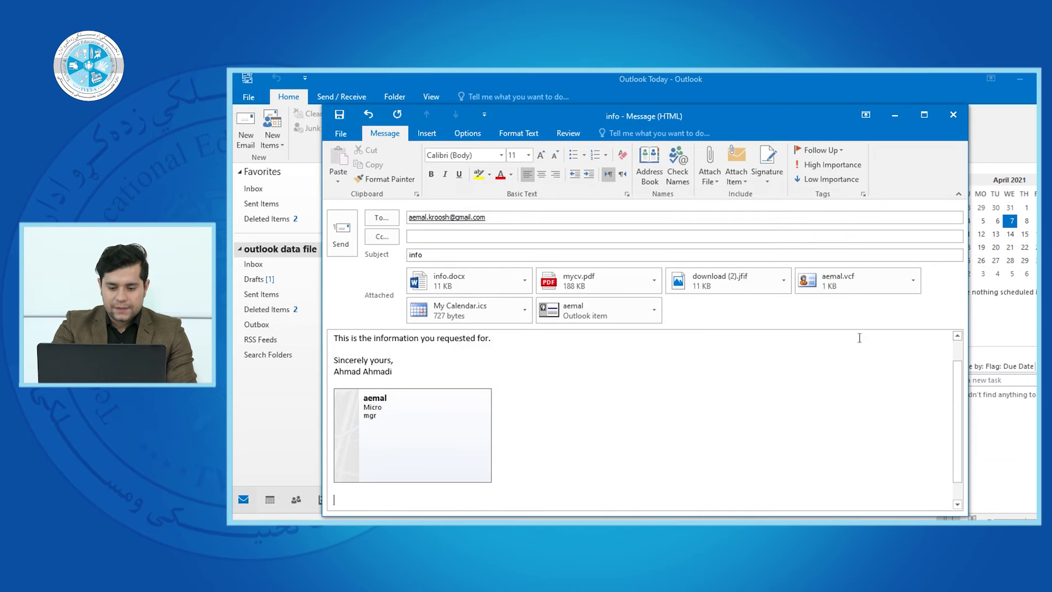
scroll(960, 427, "down", 1)
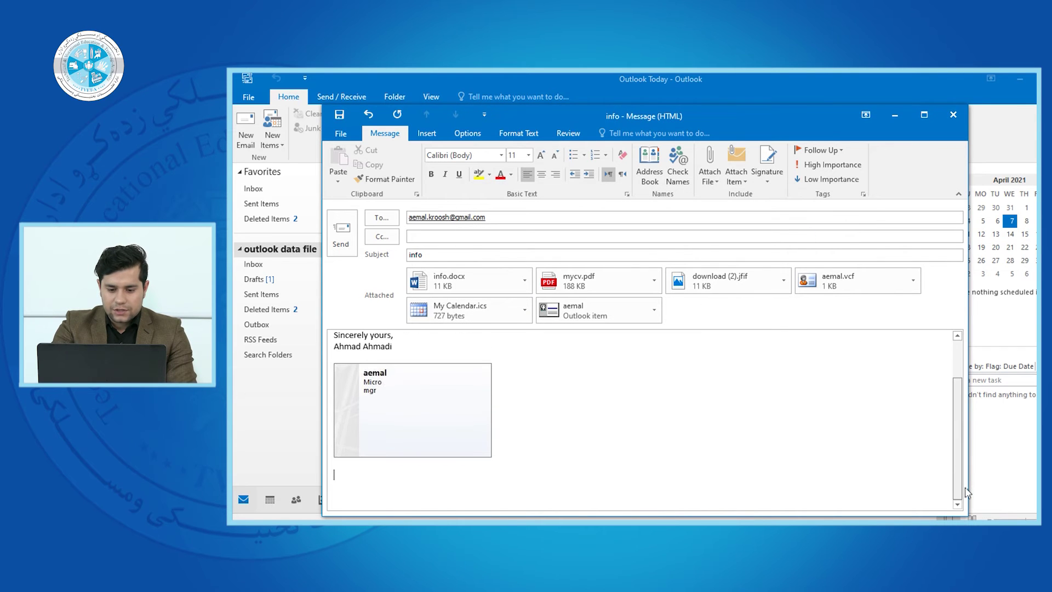
scroll(822, 417, "up", 2)
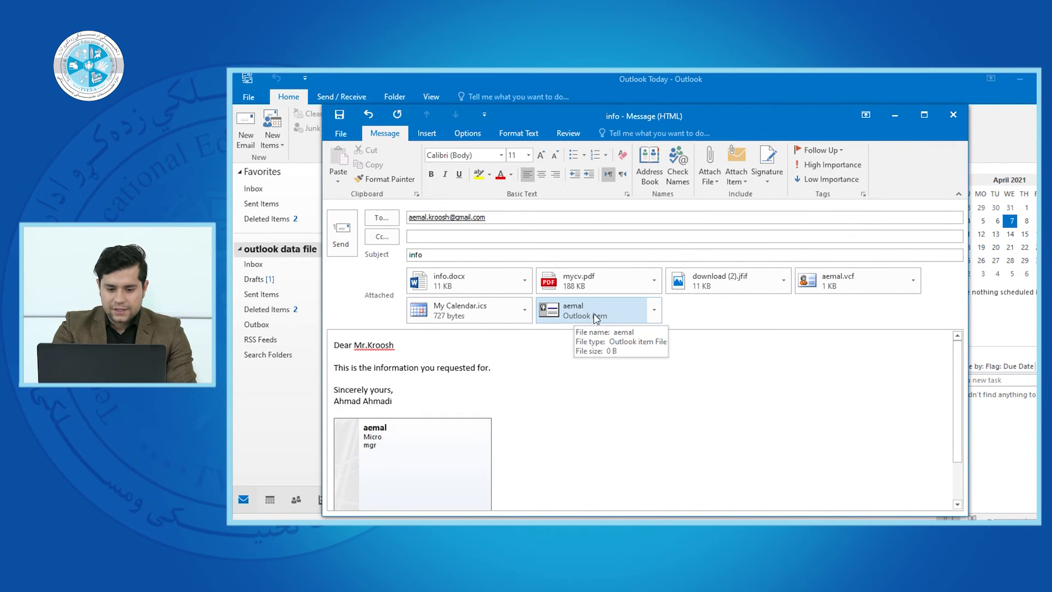
right_click(629, 316)
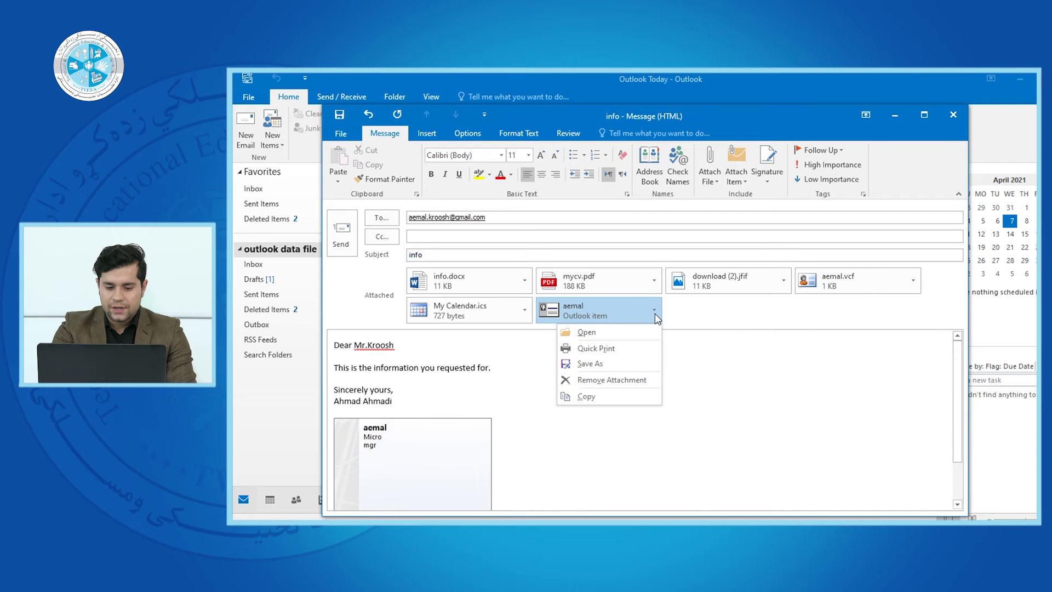
left_click(576, 327)
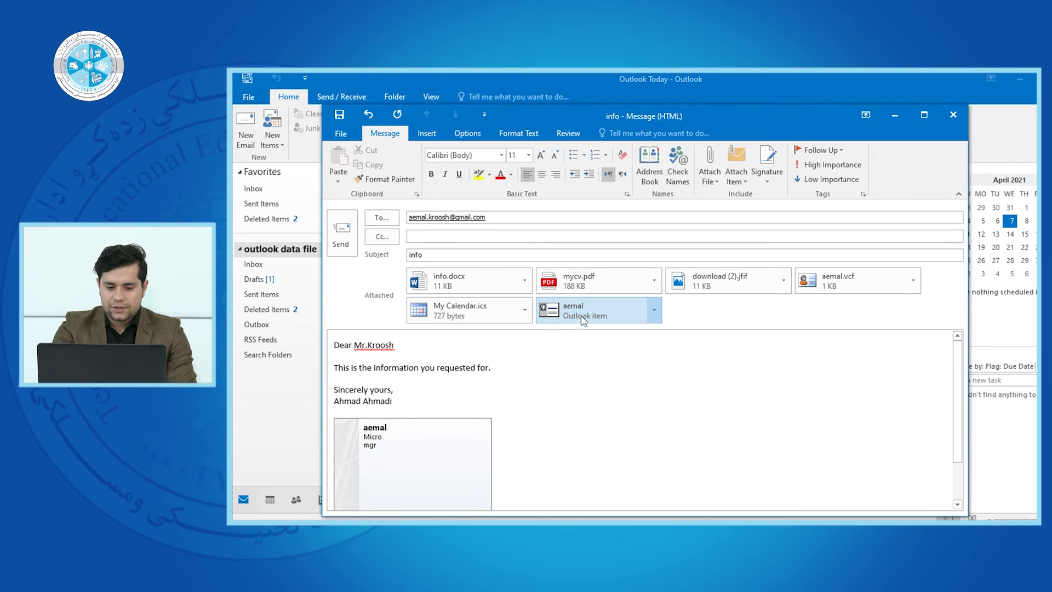
double_click(580, 321)
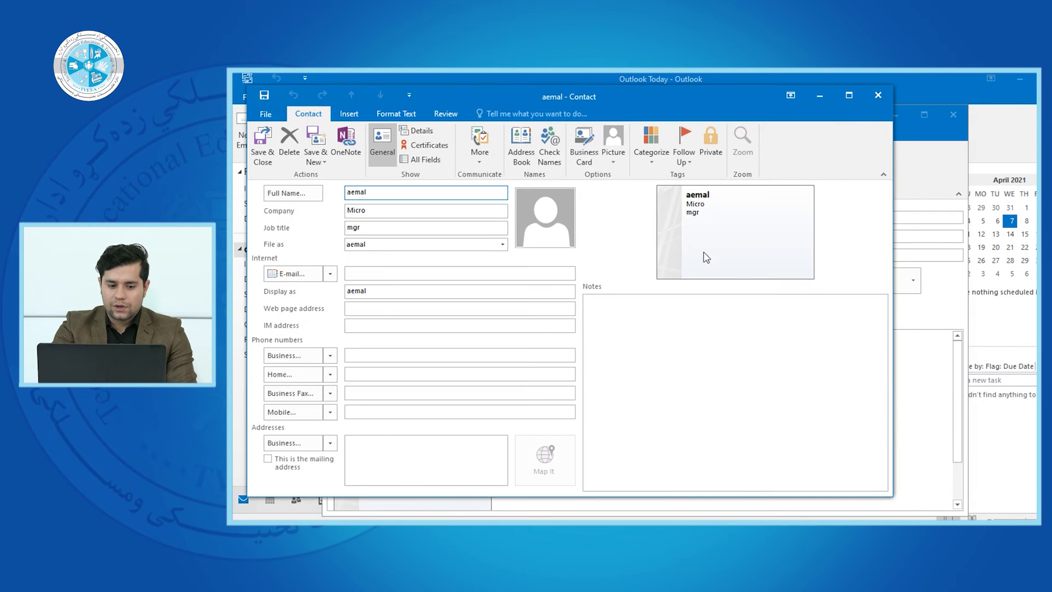
left_click(878, 96)
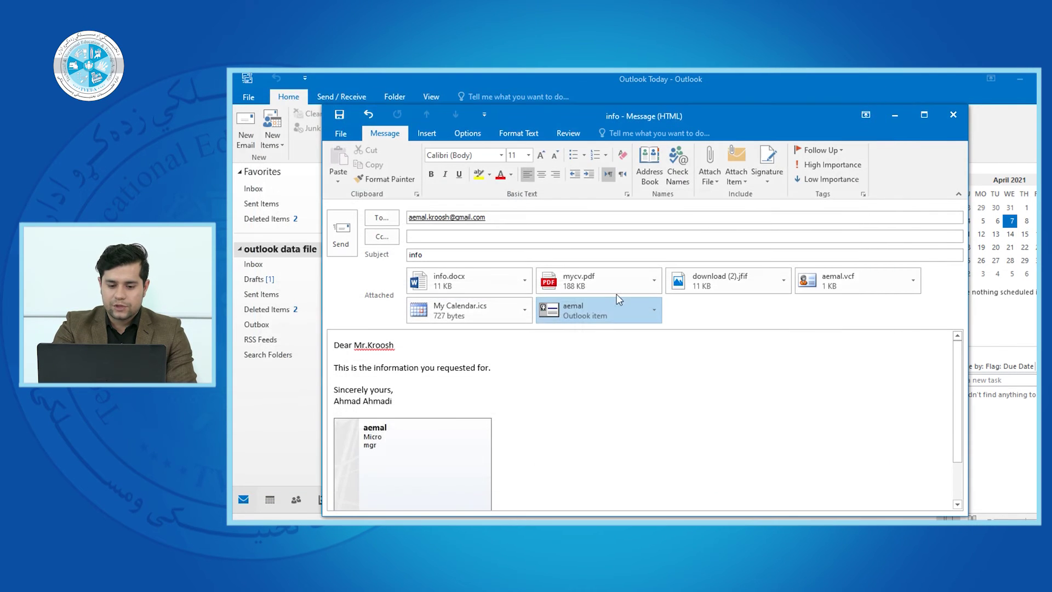
double_click(588, 304)
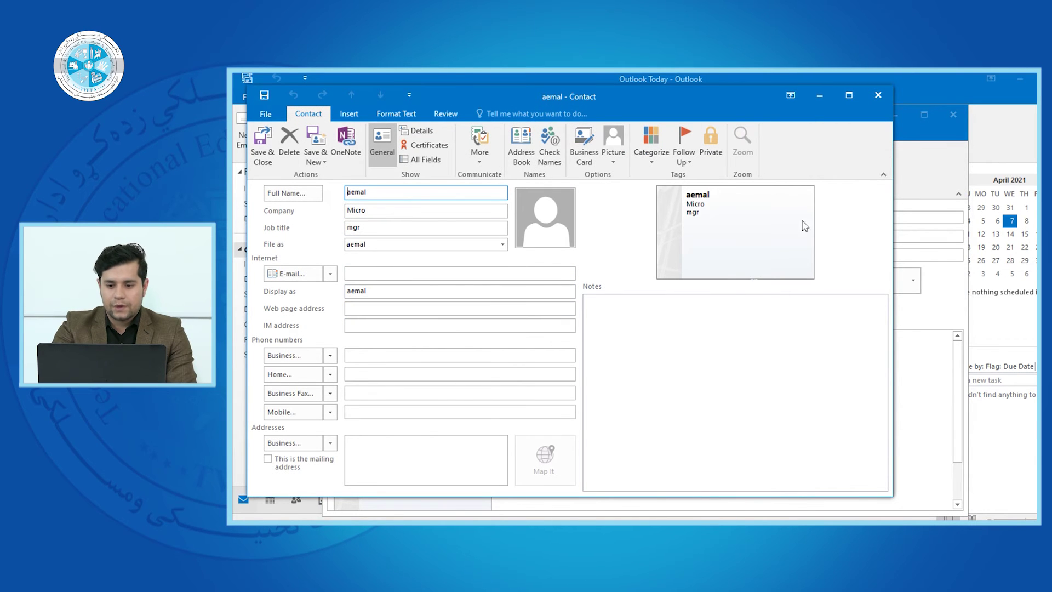
left_click(878, 95)
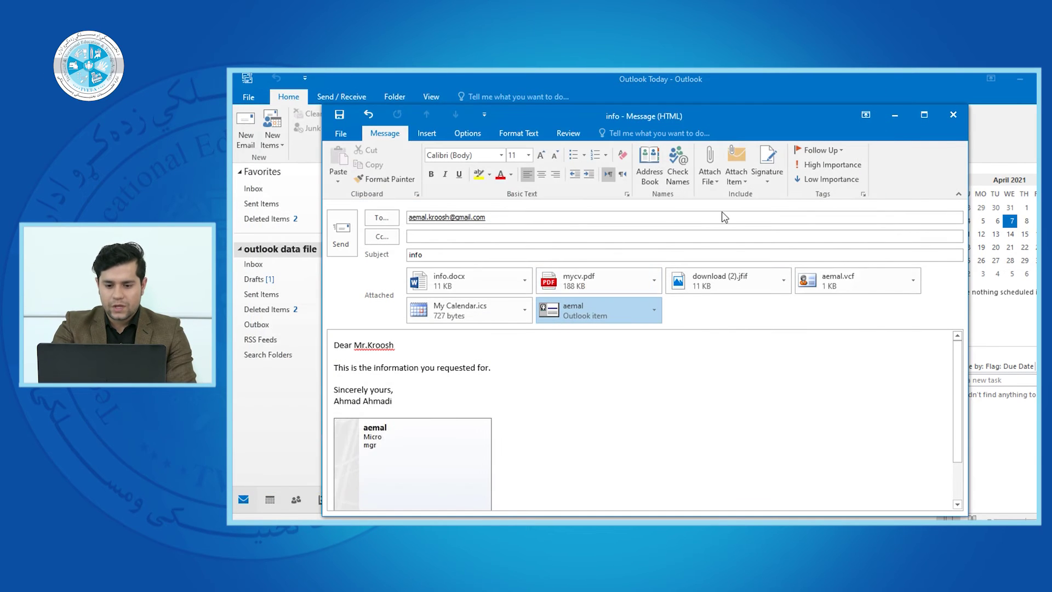
Attach the 'Afghanistan is a great country' draft from the Drafts folder as an Outlook item
left_click(714, 180)
left_click(741, 176)
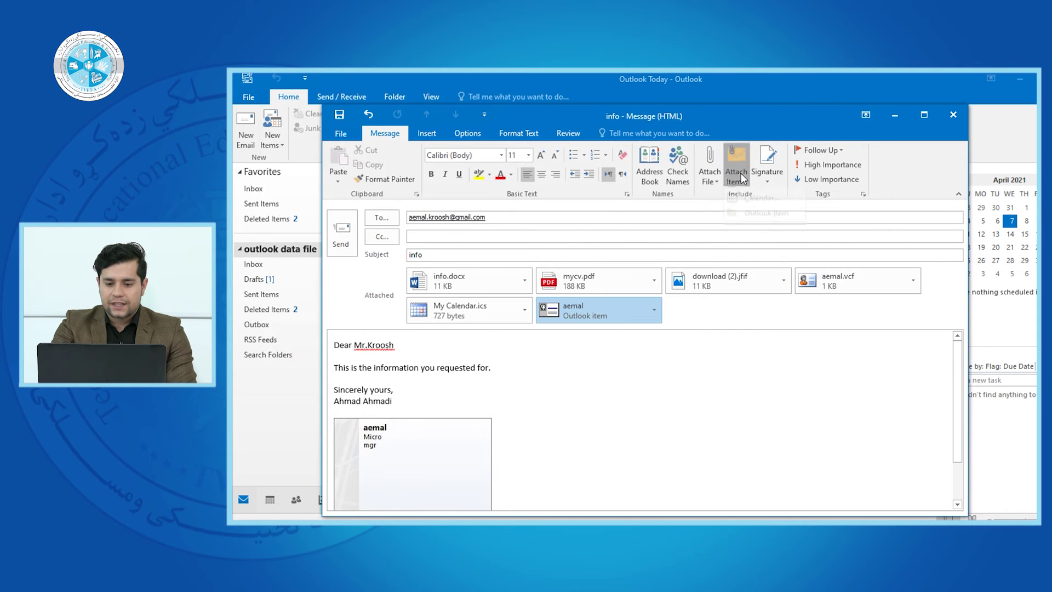
left_click(764, 222)
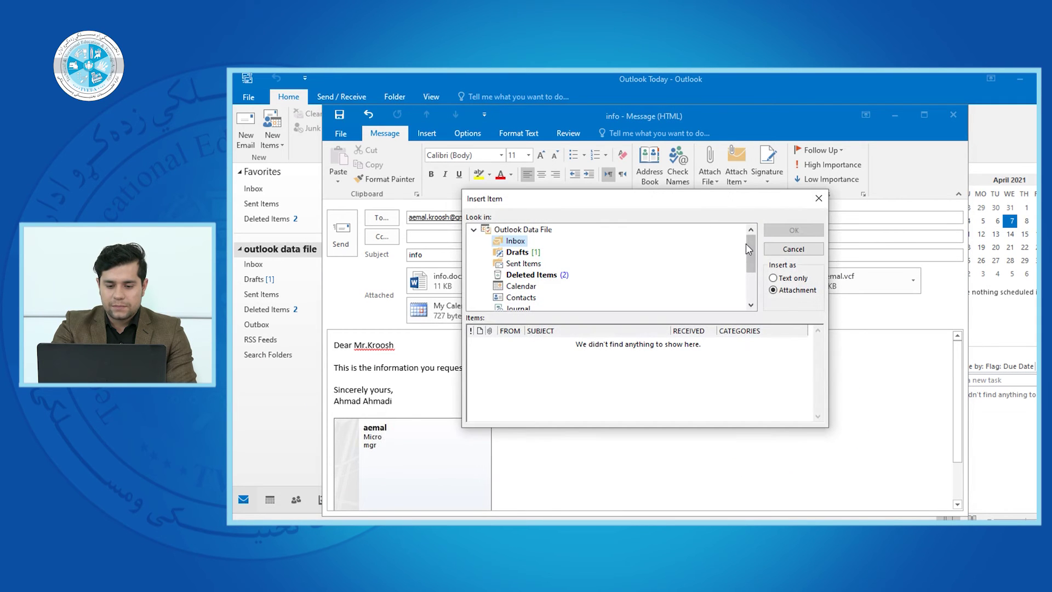
left_click(518, 253)
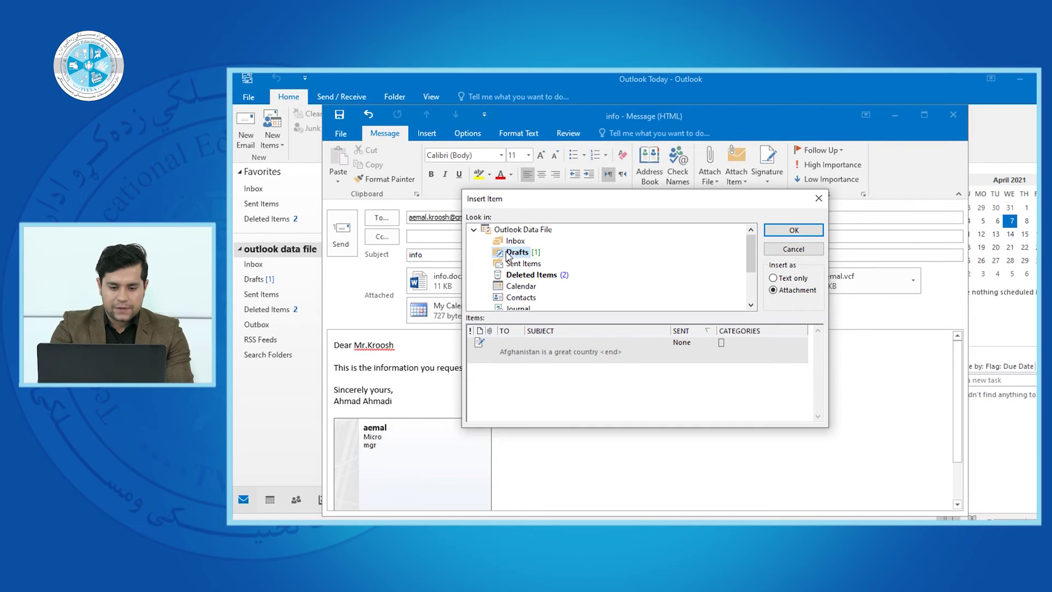
left_click(538, 354)
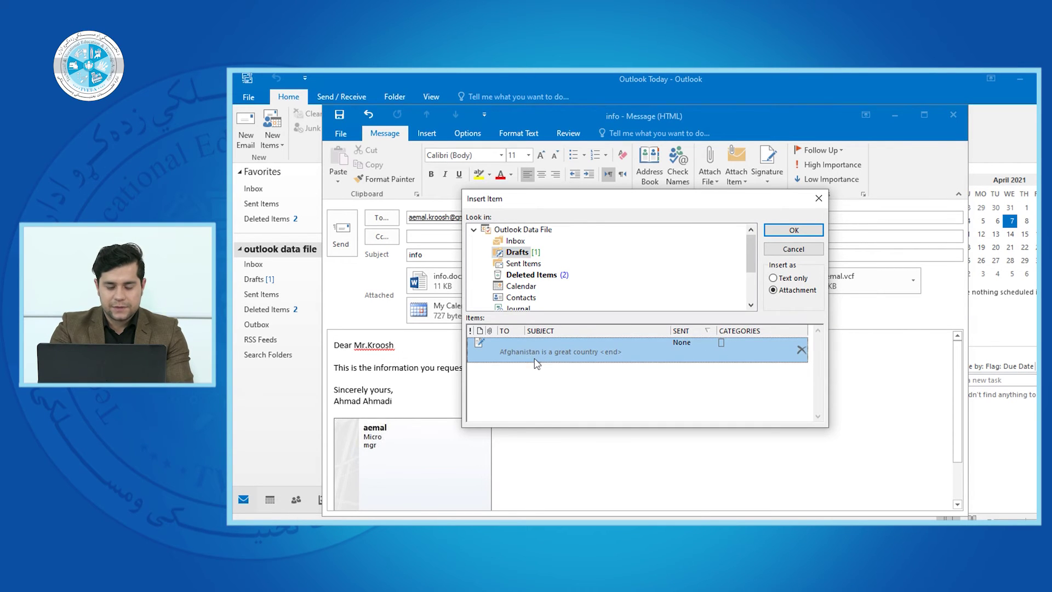
left_click(792, 230)
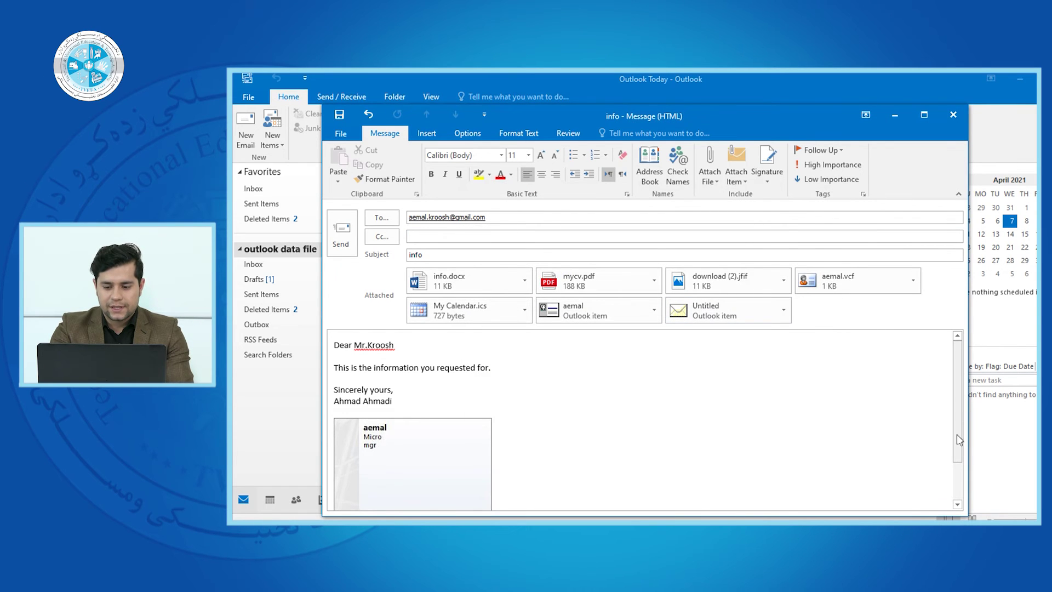
Open the Untitled attachment to preview the draft, then close the preview
scroll(957, 504, "down", 2)
scroll(959, 512, "up", 2)
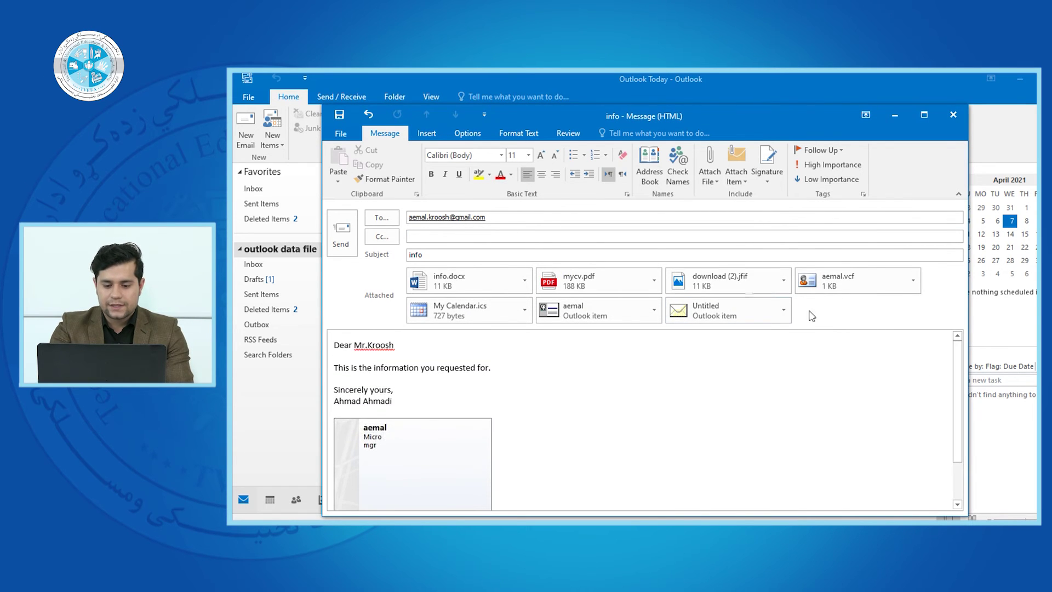
left_click(706, 306)
double_click(706, 306)
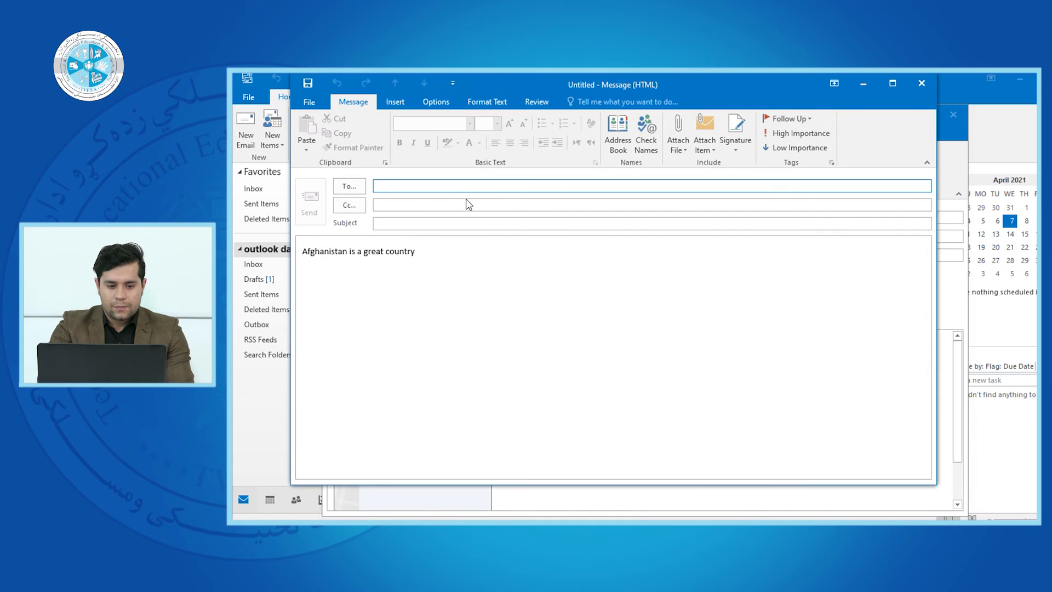
left_click(921, 83)
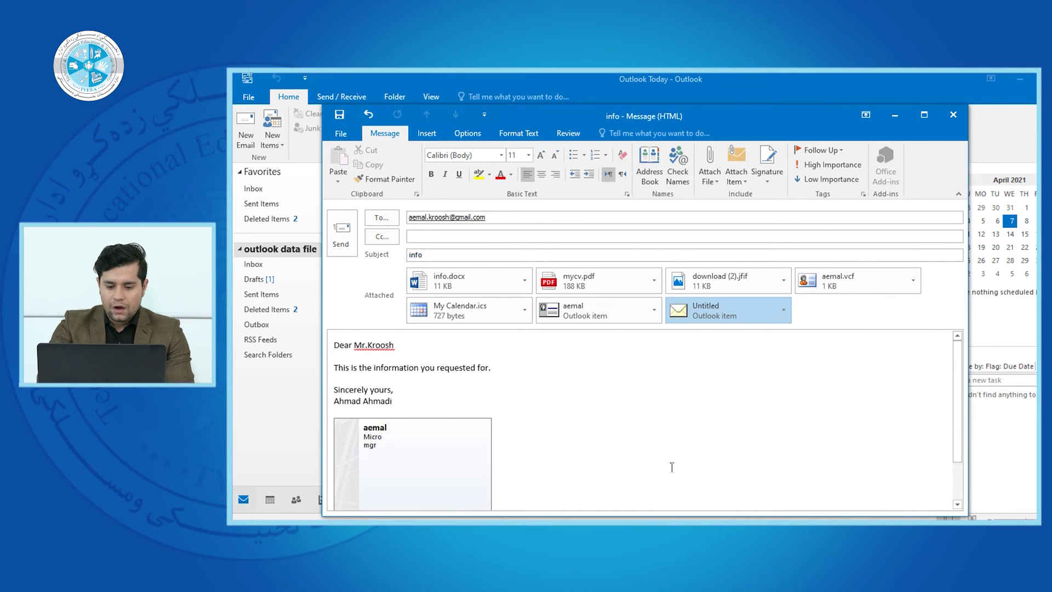
scroll(671, 466, "down", 2)
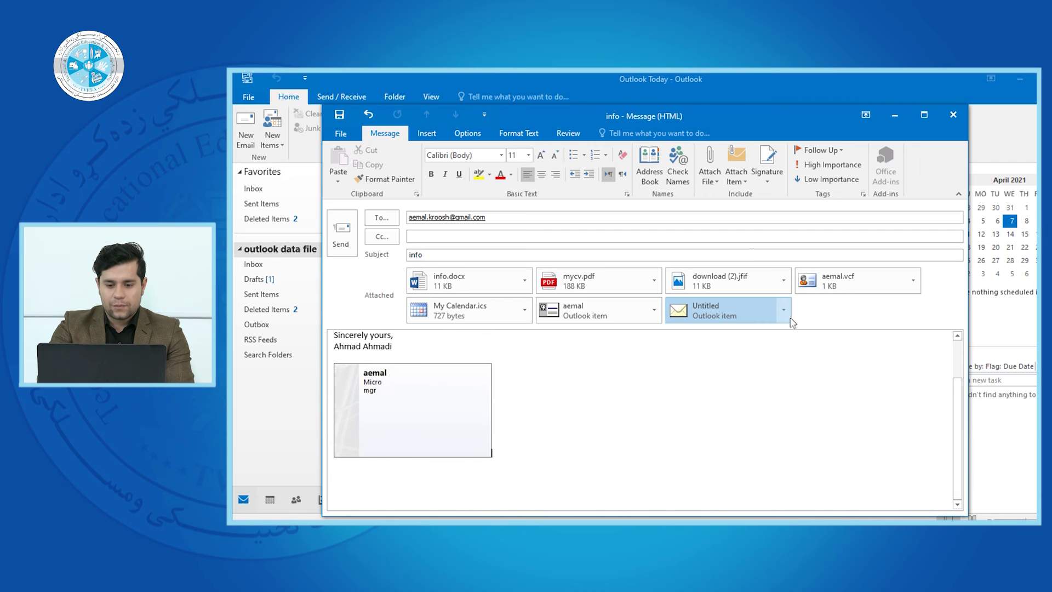
Create a new signature containing the sender's name with two blank lines above, and select the text
left_click(766, 180)
left_click(769, 196)
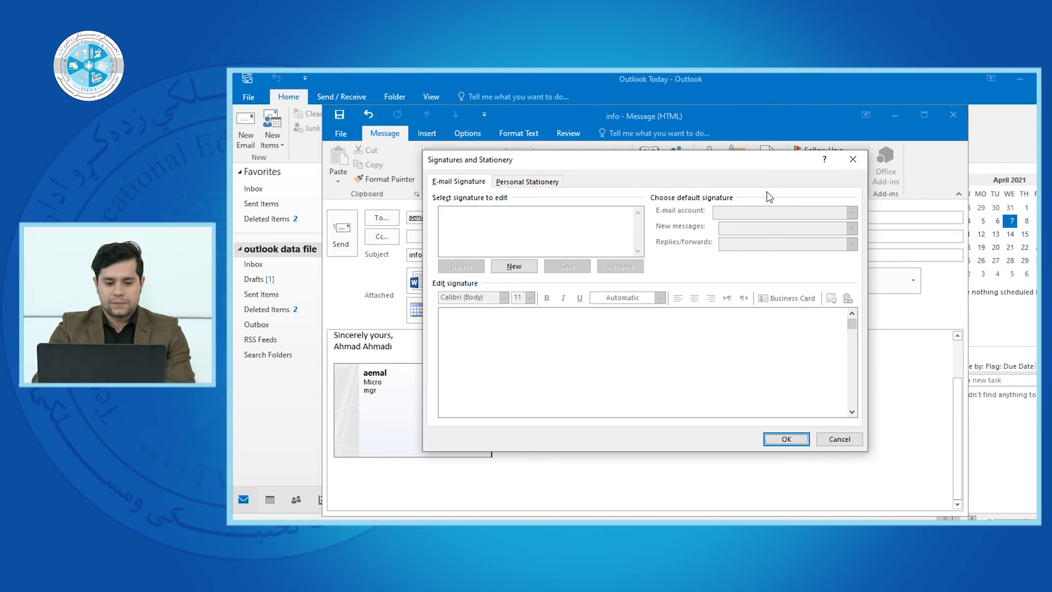
left_click(515, 267)
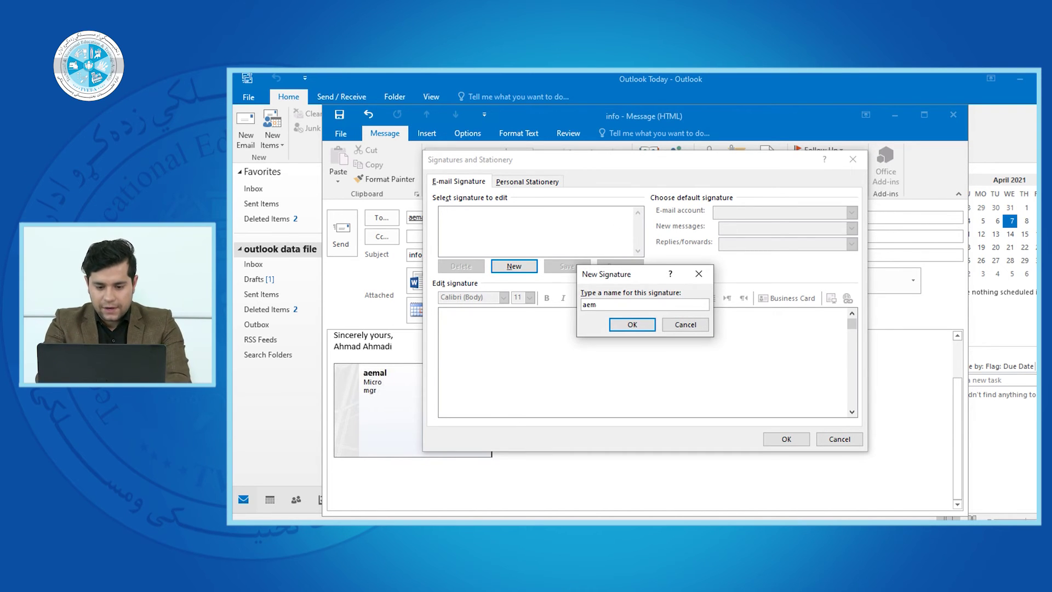
left_click(633, 324)
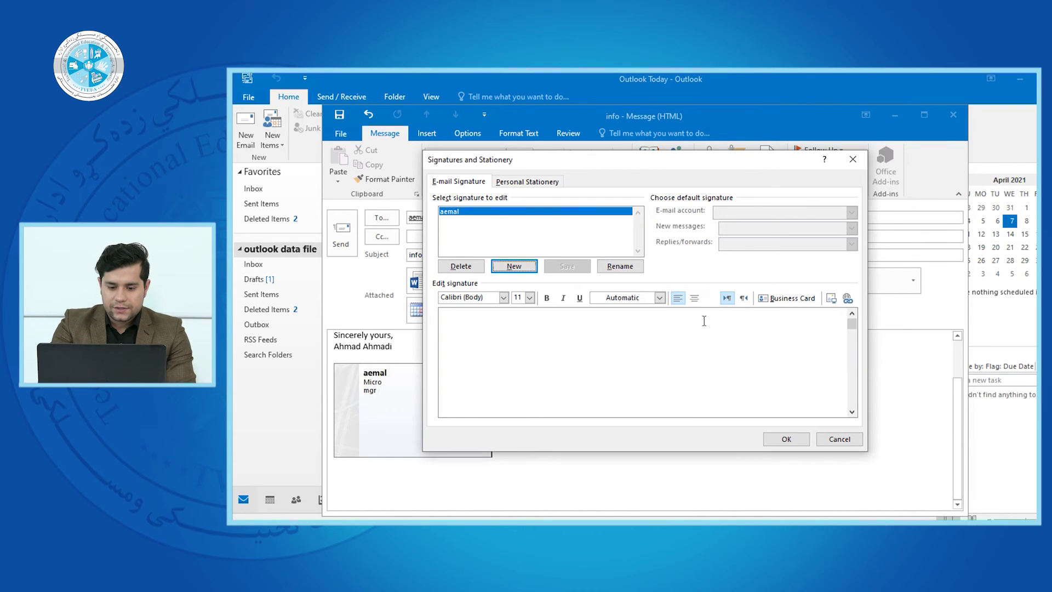
left_click(685, 334)
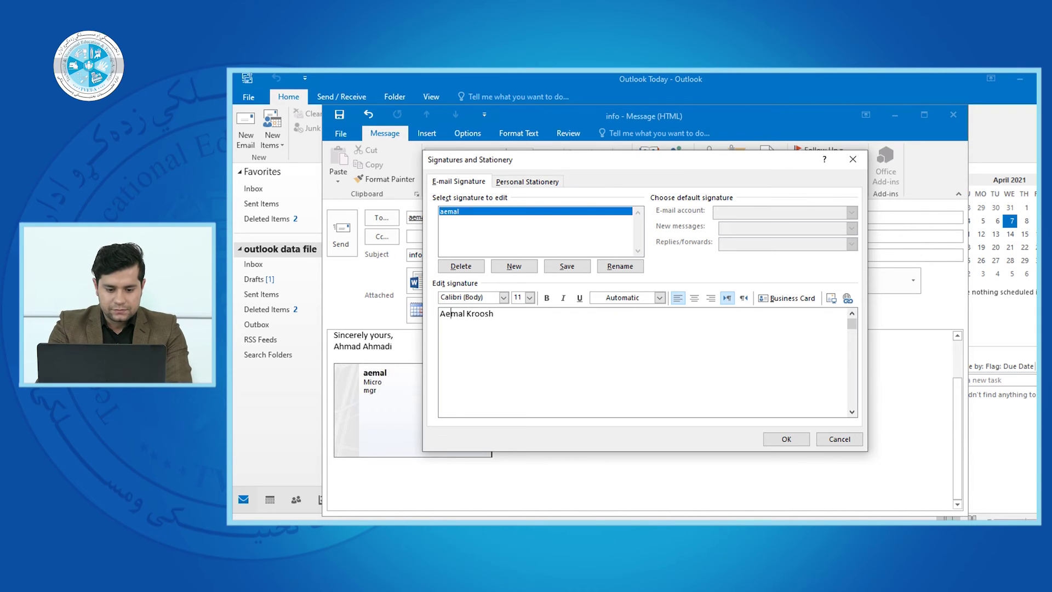
key("Return")
key("Return")
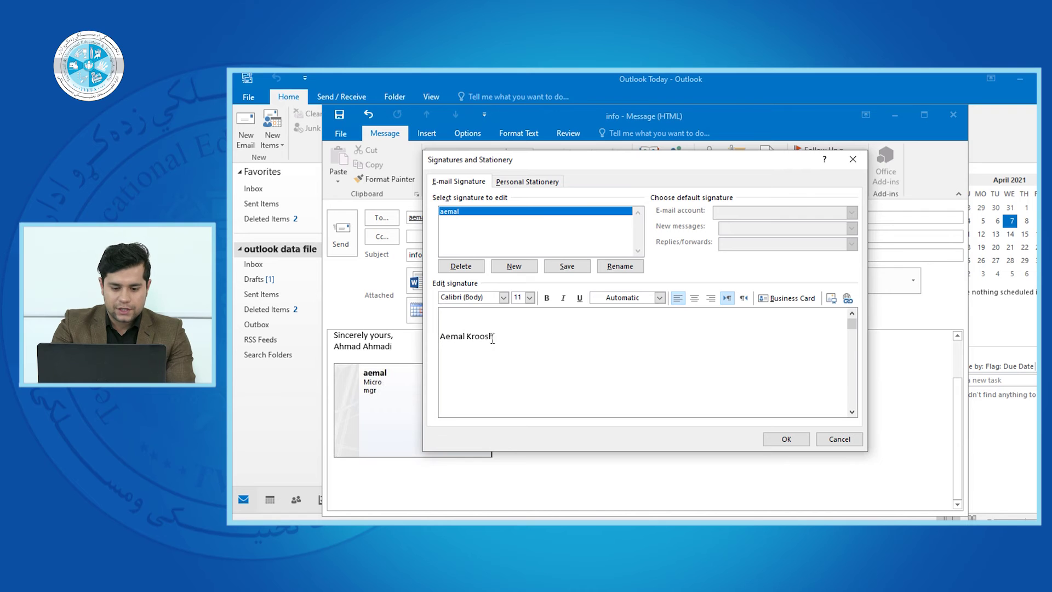
left_click_drag(492, 340, 439, 340)
Format the signature name in Edwardian Script ITC, size 22, bold and underlined
left_click(503, 298)
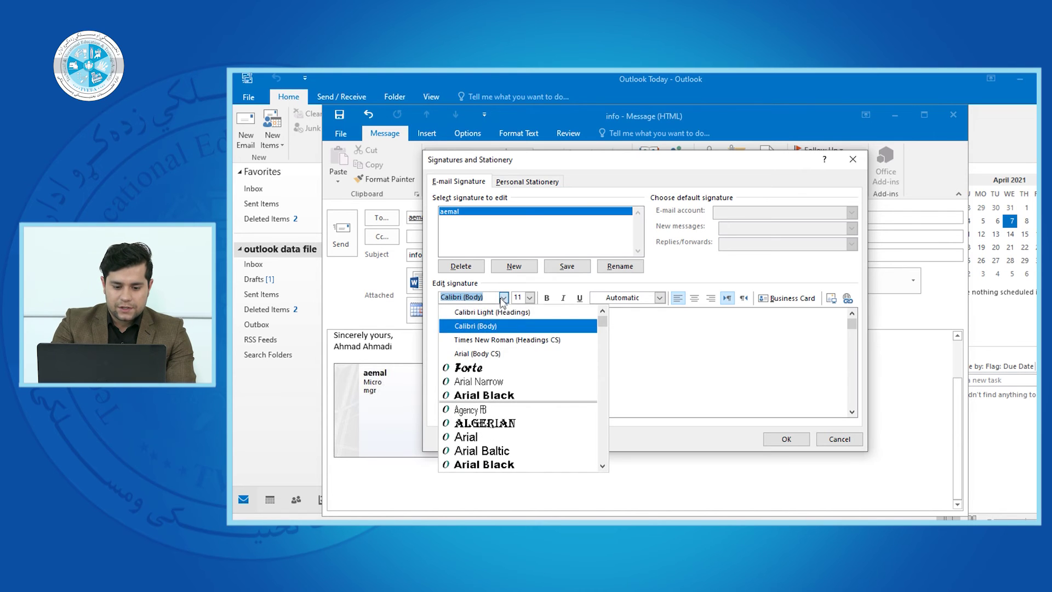
left_click(509, 368)
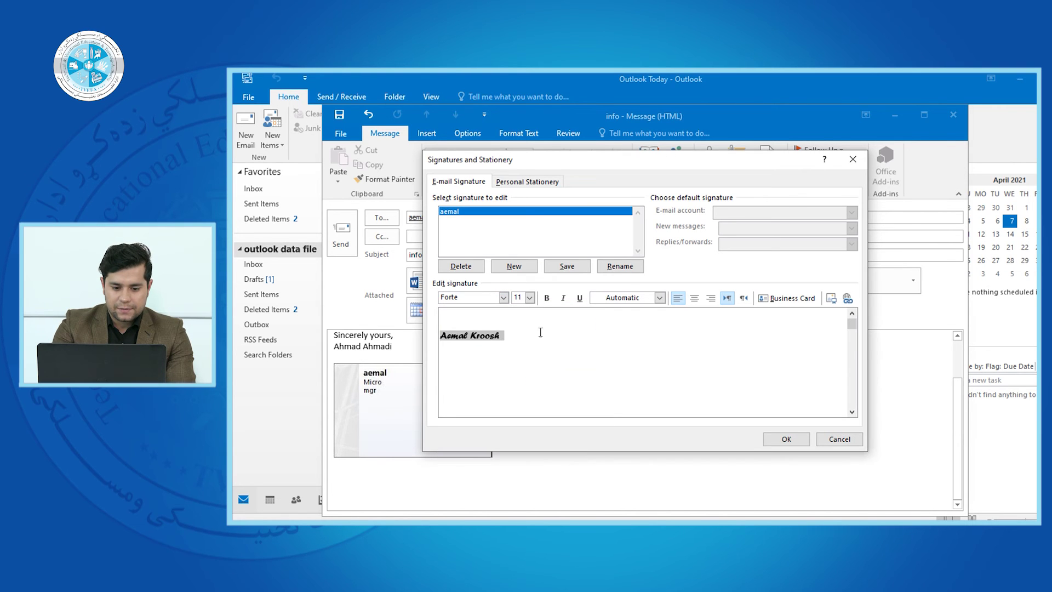
left_click(504, 297)
left_click_drag(606, 325, 610, 367)
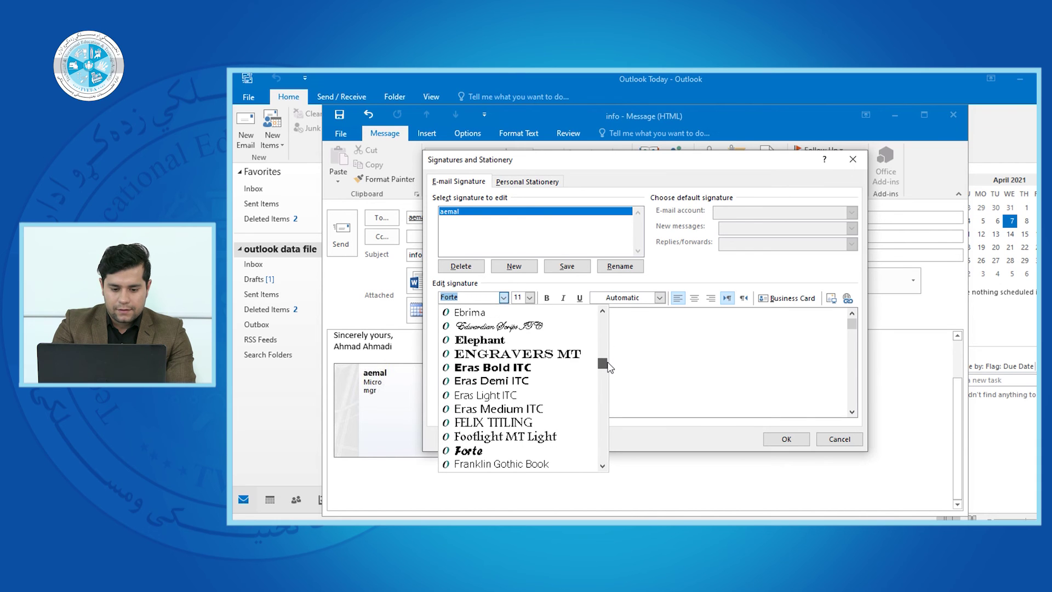
left_click(527, 326)
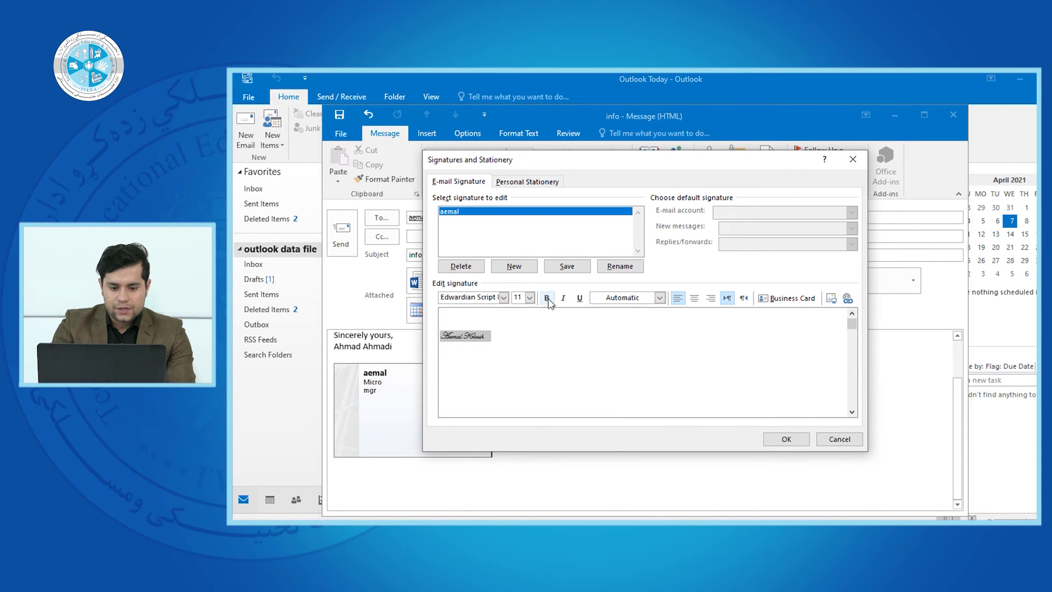
left_click(530, 298)
left_click(519, 366)
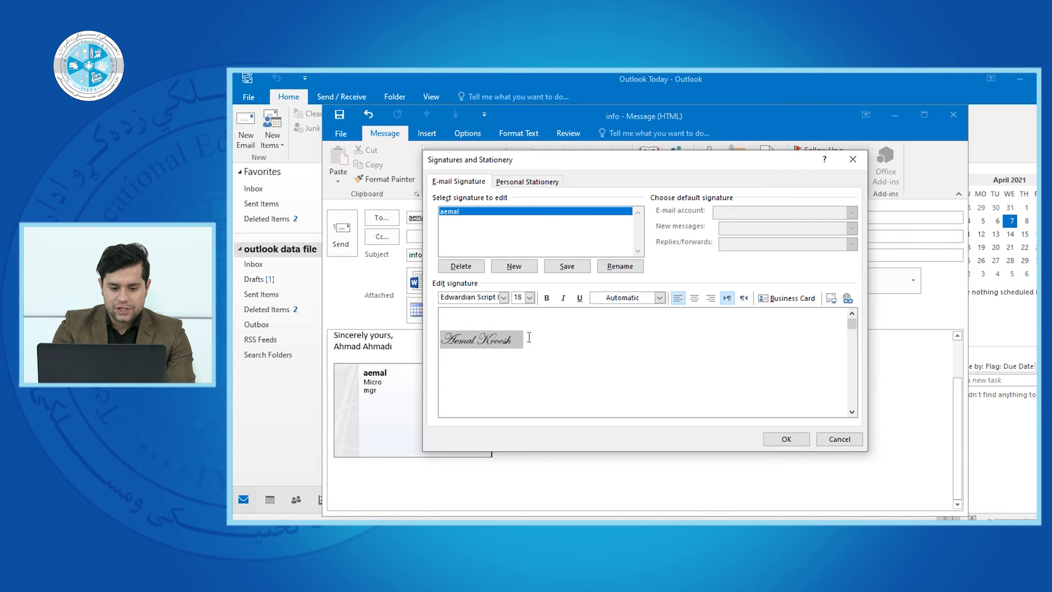
left_click(530, 299)
left_click(517, 383)
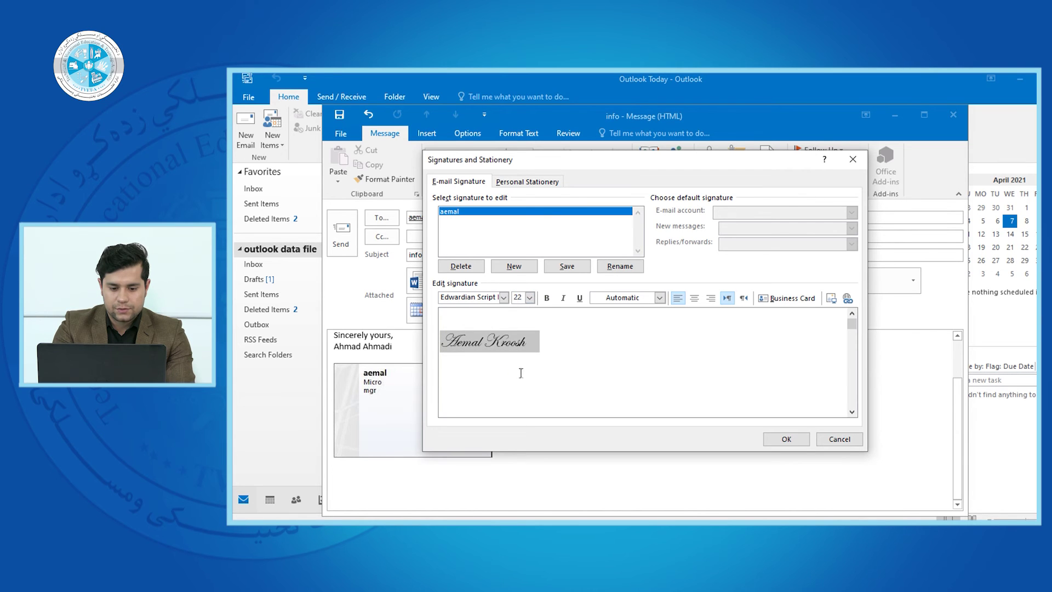
left_click(546, 298)
left_click(563, 297)
left_click(563, 298)
left_click(579, 297)
Make the signature text dark blue, keeping it left-aligned and left-to-right
left_click(660, 298)
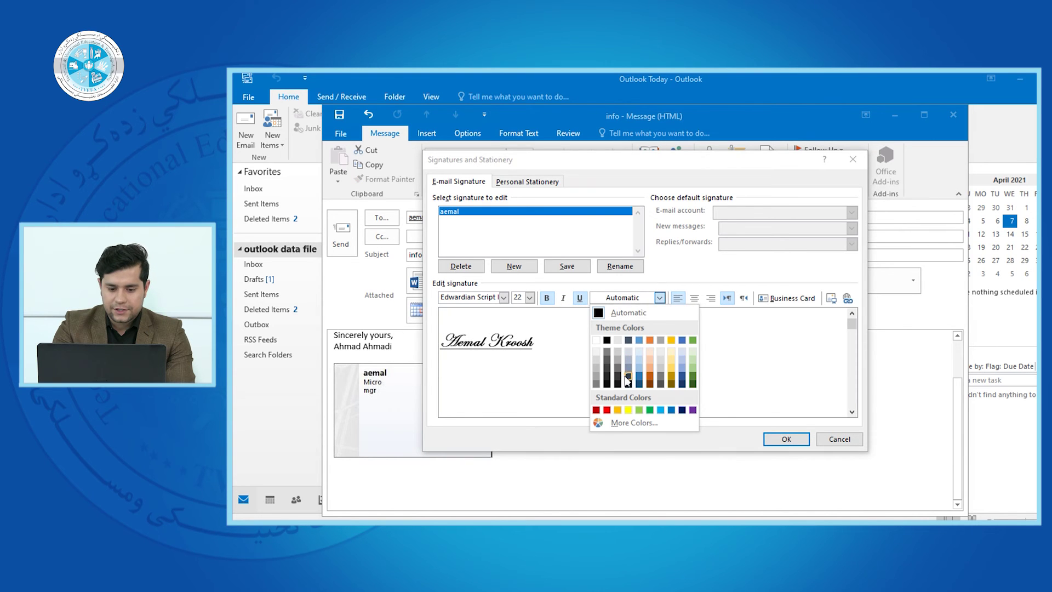
left_click(620, 384)
left_click(659, 297)
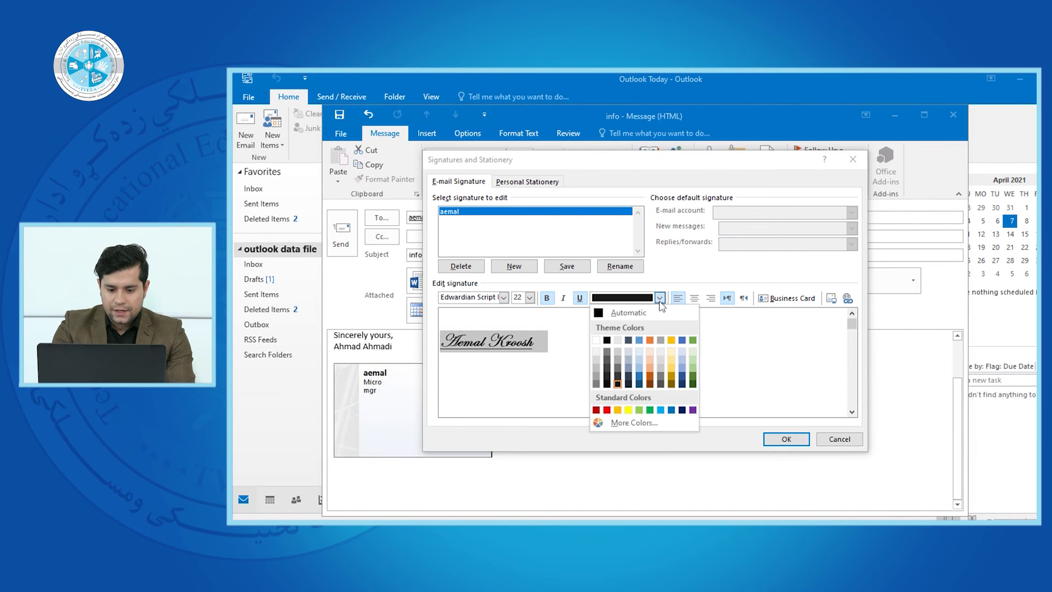
left_click(682, 378)
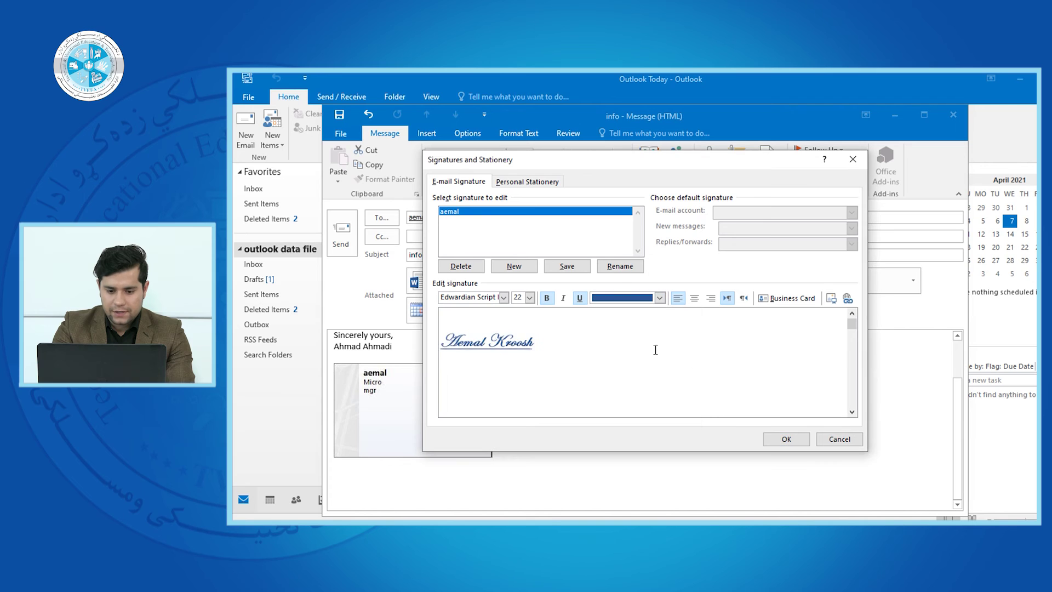
left_click(695, 298)
left_click(677, 297)
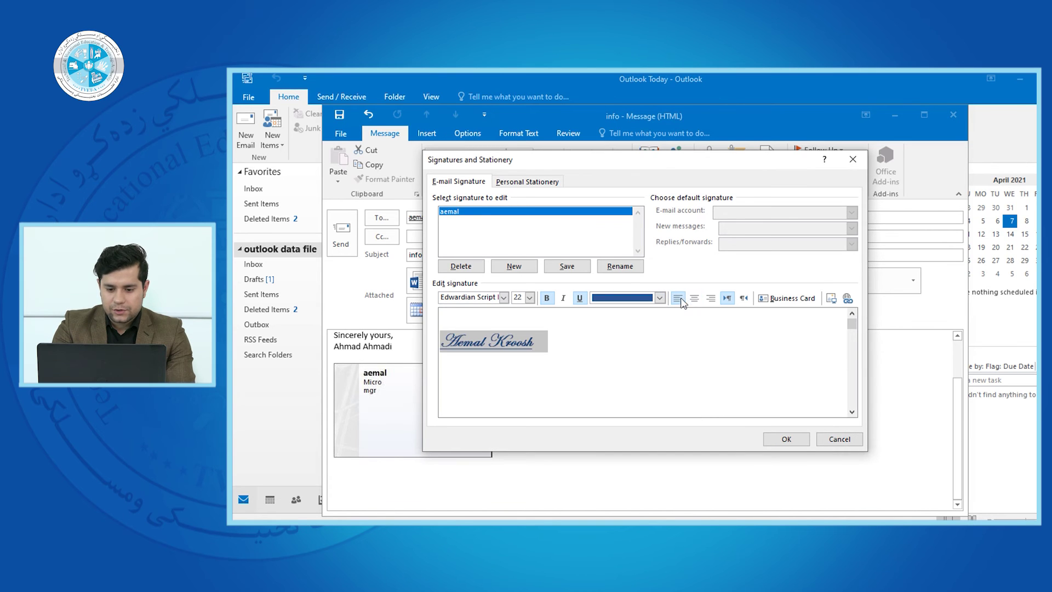
left_click(743, 298)
left_click(727, 299)
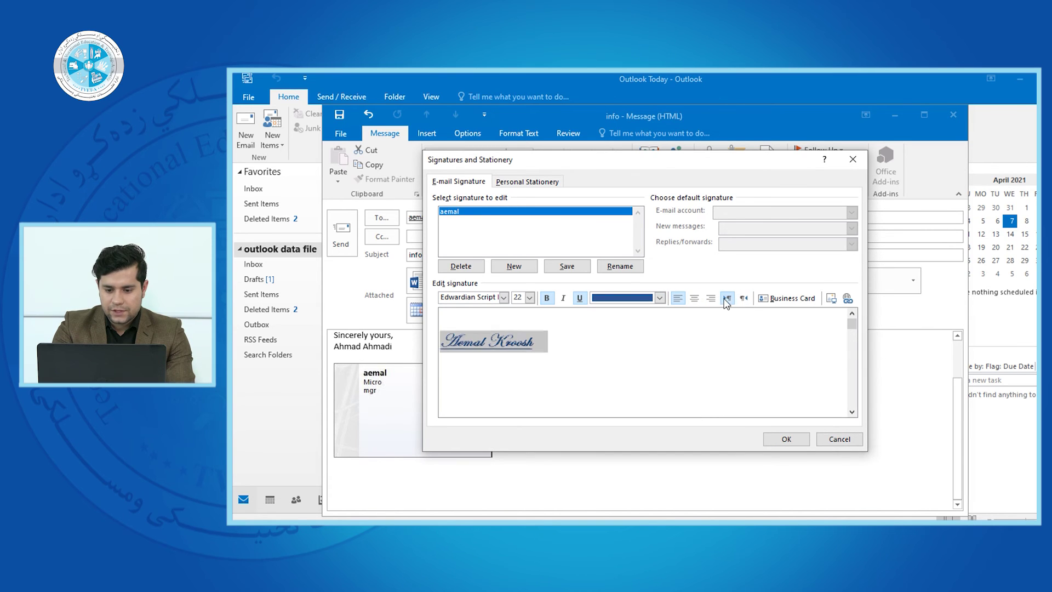
Try inserting a contact's business card into the signature, then cancel
left_click(789, 298)
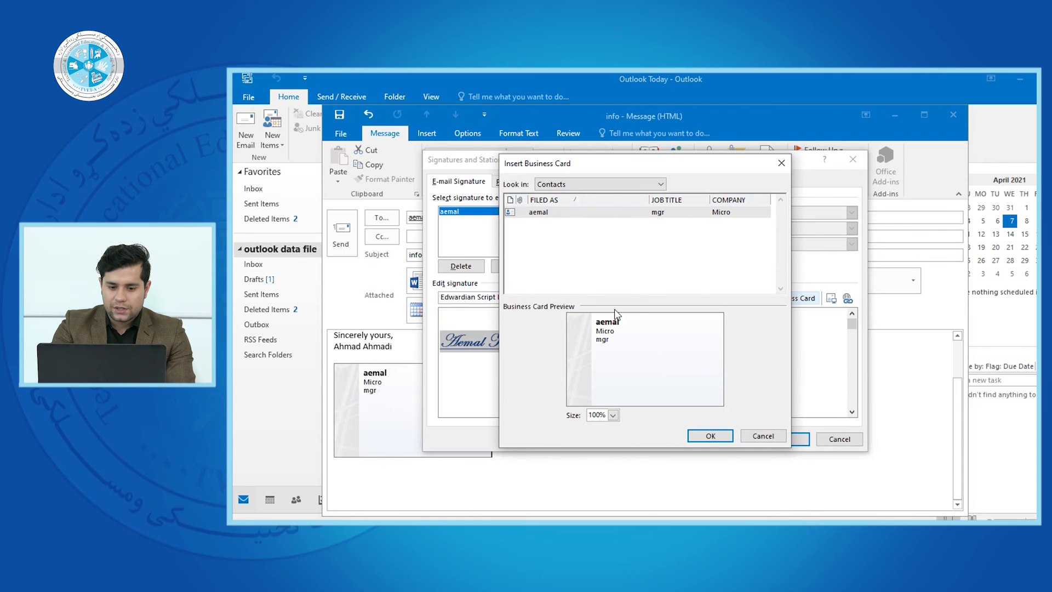
left_click(552, 214)
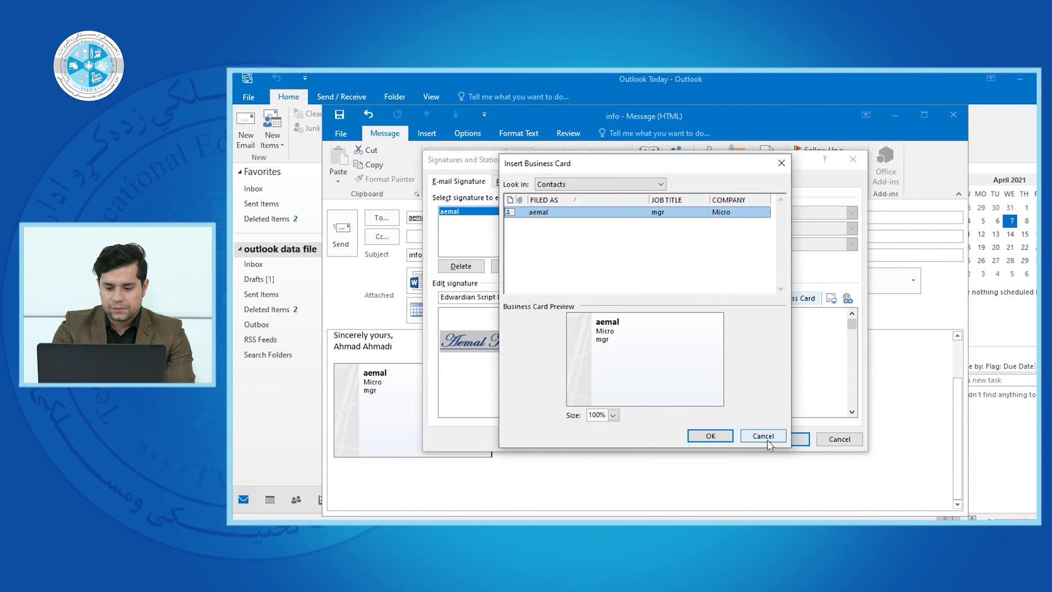
left_click(767, 440)
Insert the mountain picture download (1).jfif from Desktop > afghanistan into the signature
left_click(831, 298)
scroll(493, 285, "down", 3)
scroll(482, 276, "up", 8)
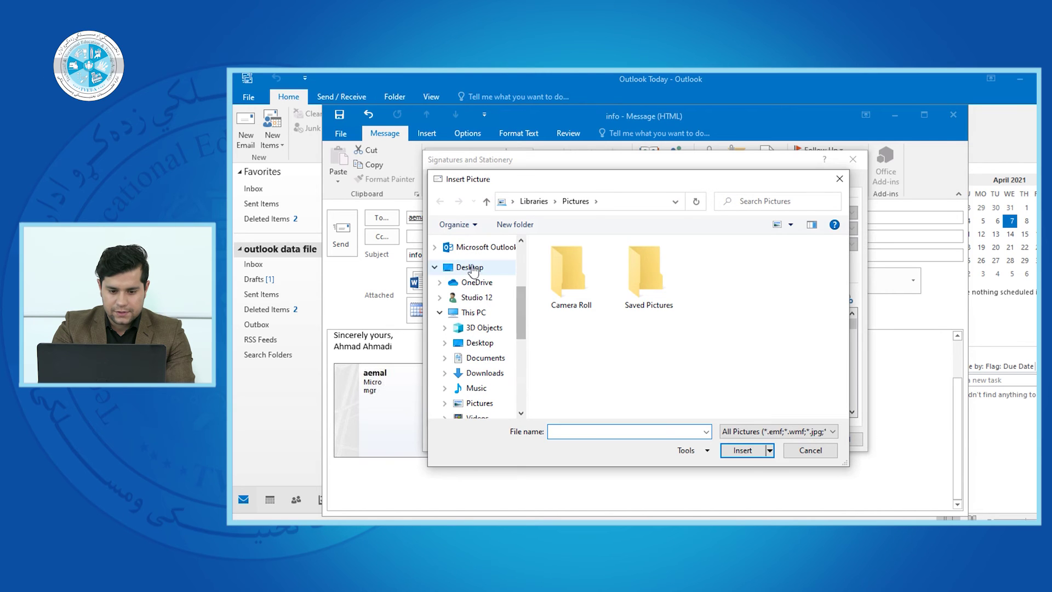
left_click(472, 269)
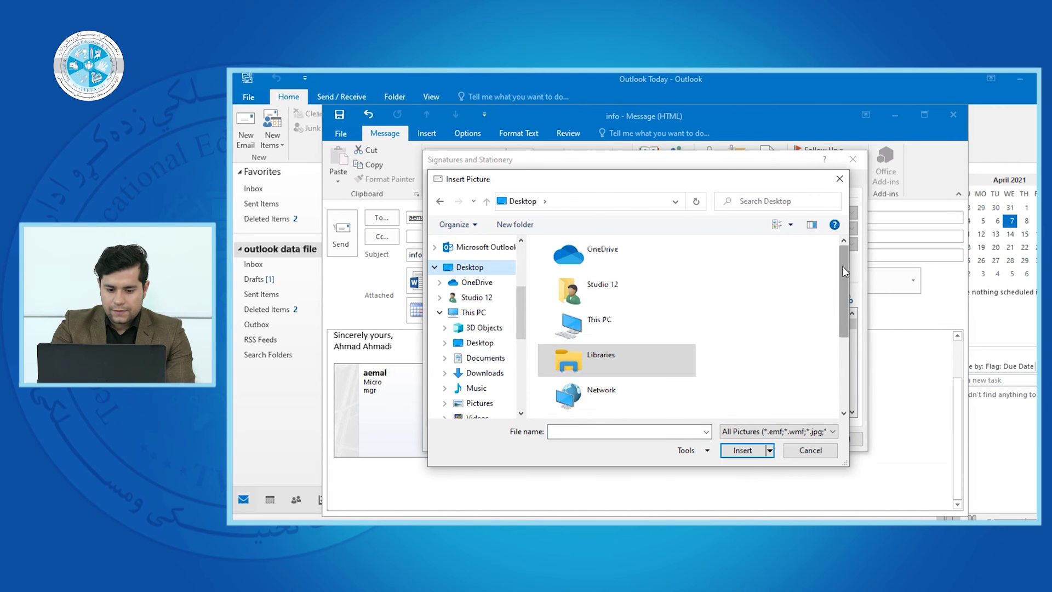
left_click_drag(843, 267, 842, 298)
double_click(688, 366)
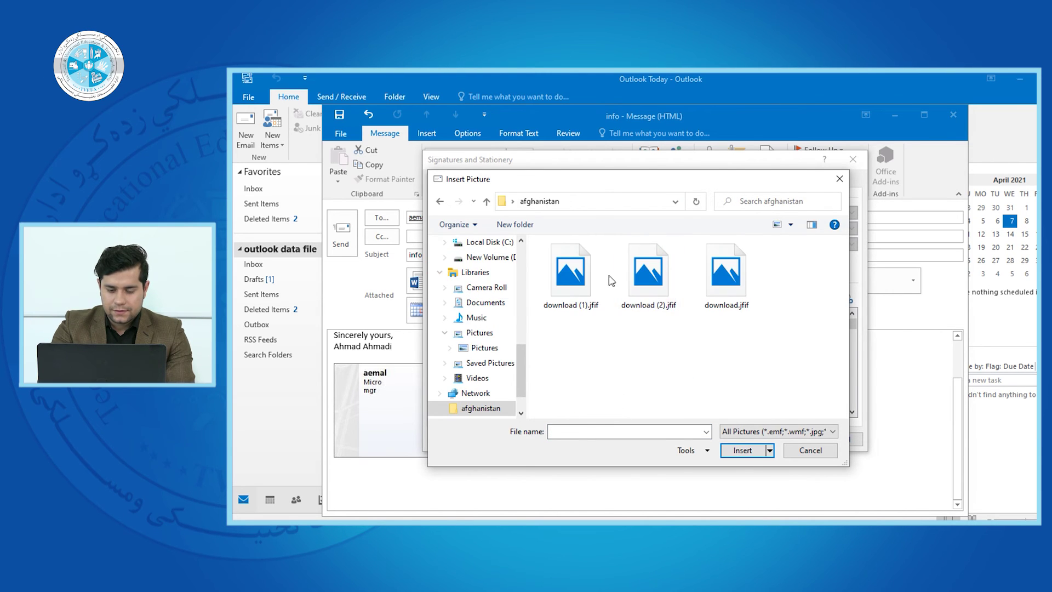
left_click(588, 283)
left_click(739, 449)
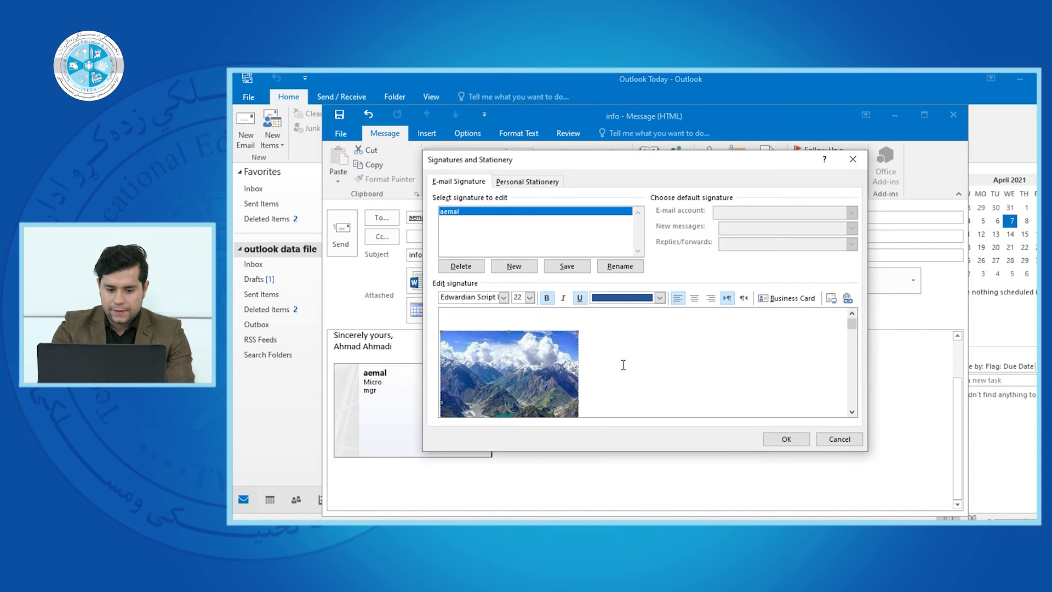
Delete the mountain picture so the signature is left empty
left_click_drag(852, 324, 853, 400)
left_click(852, 412)
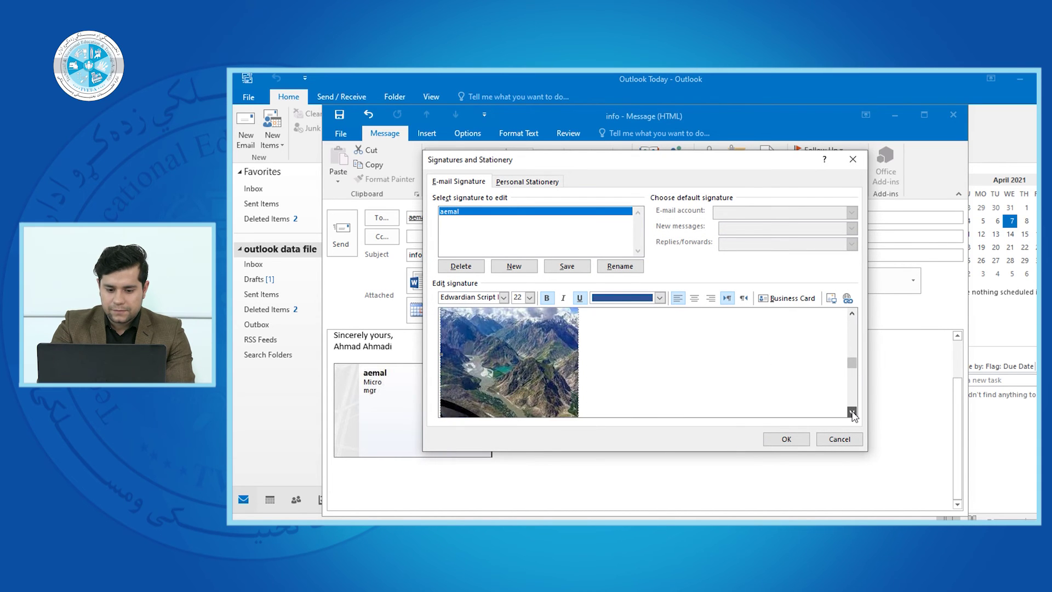
left_click(851, 327)
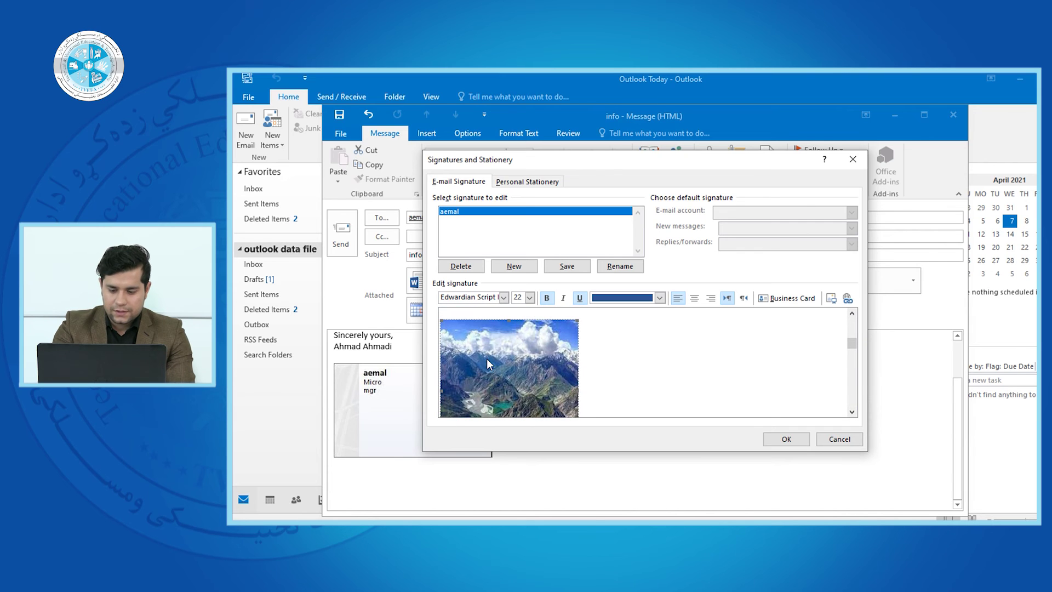
key("Delete")
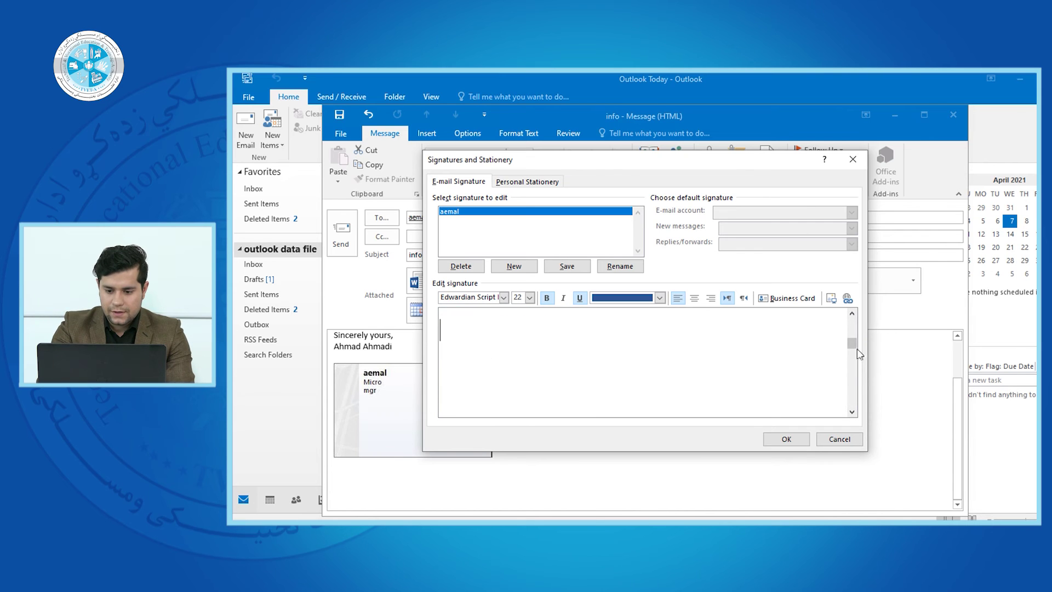
left_click(852, 329)
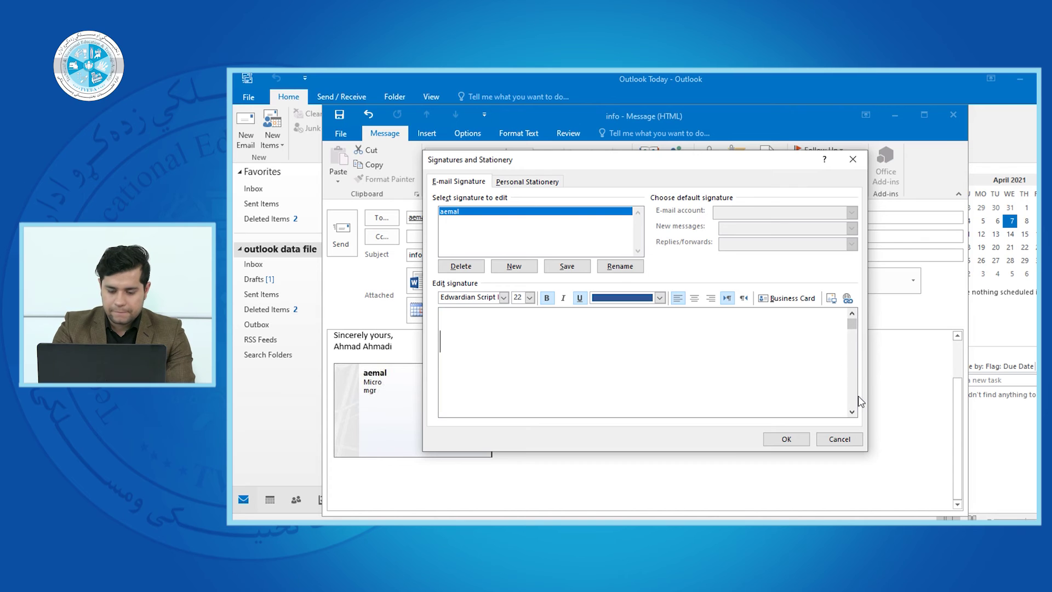
Re-enter the sender's name in the signature with blank lines above and select it
key("BackSpace")
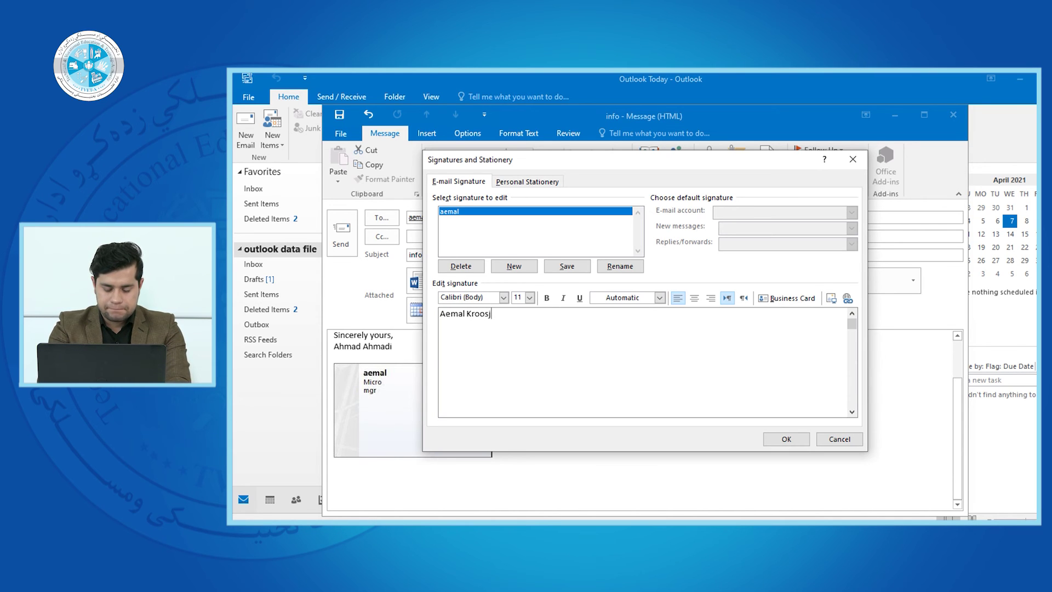
key("Return")
key("Return")
key("Return")
key("BackSpace")
key("BackSpace")
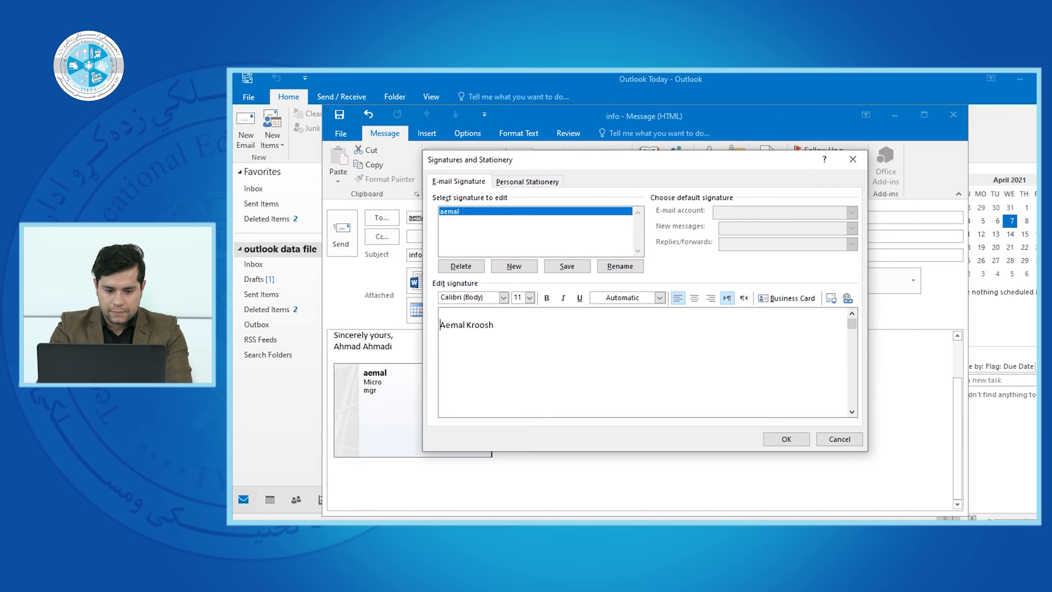
left_click_drag(496, 324, 422, 326)
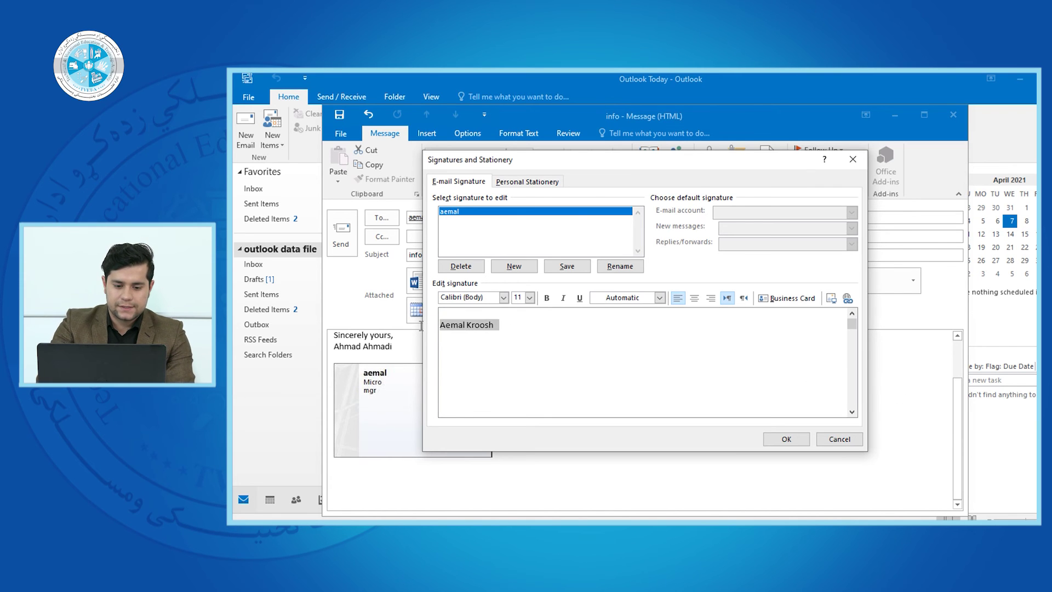
Format the name as green, bold, underlined Edwardian Script ITC at size 20 and save the signature
left_click(503, 297)
left_click(495, 367)
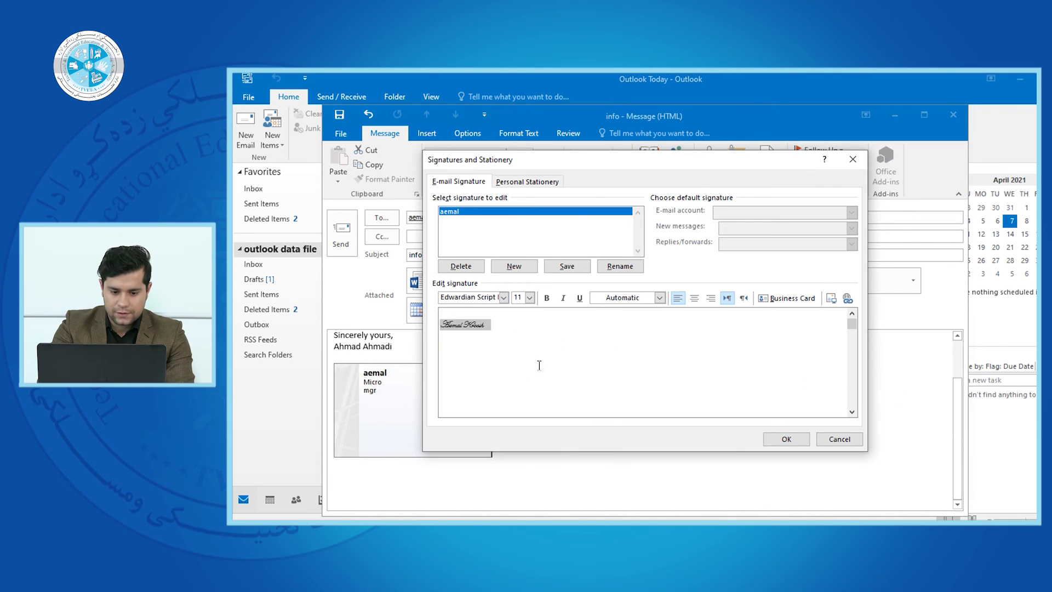
left_click(530, 297)
left_click(517, 375)
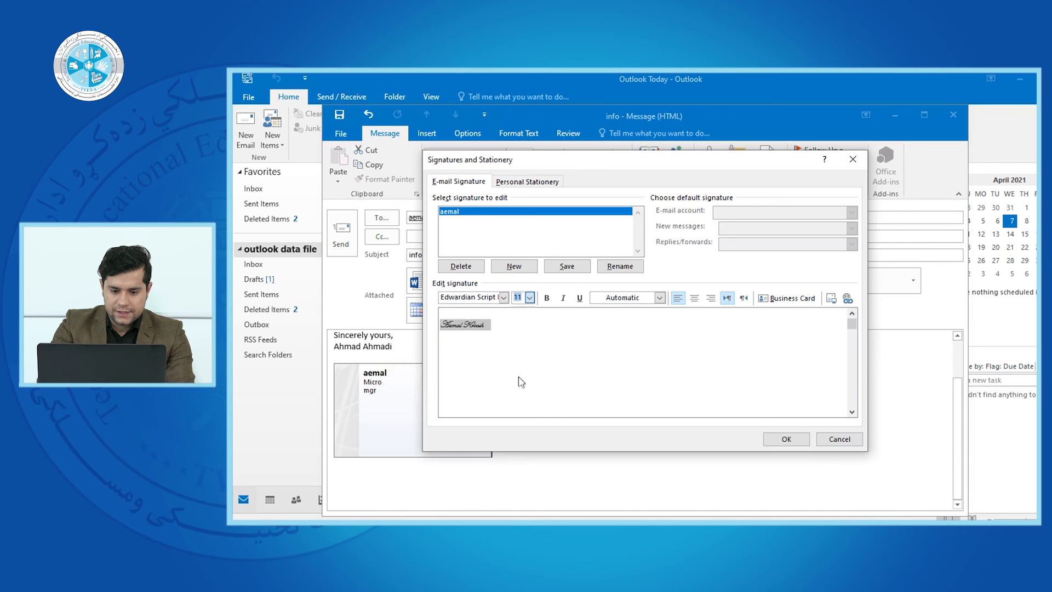
left_click(546, 297)
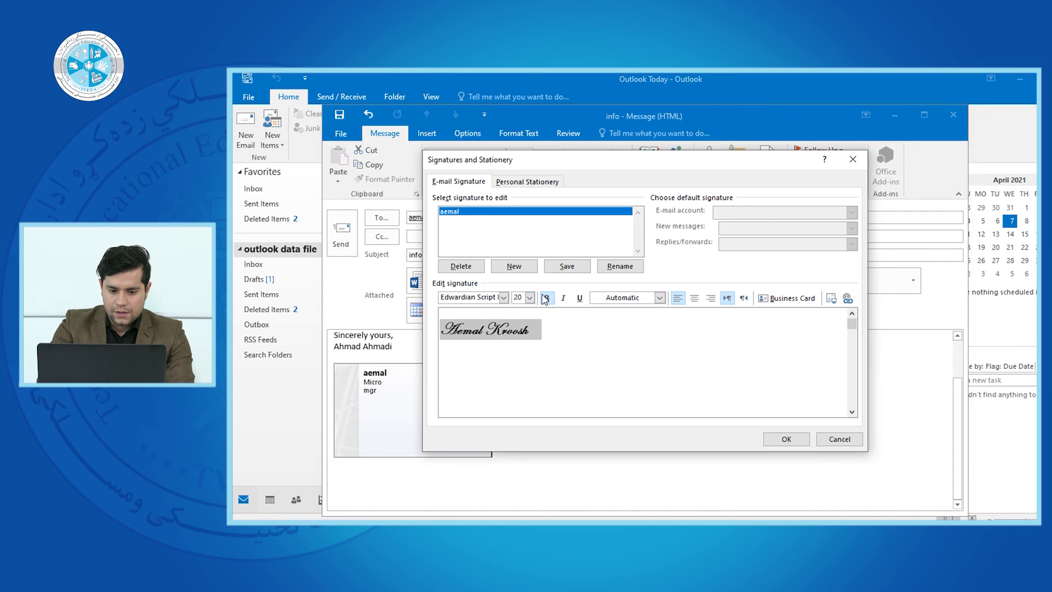
left_click(660, 298)
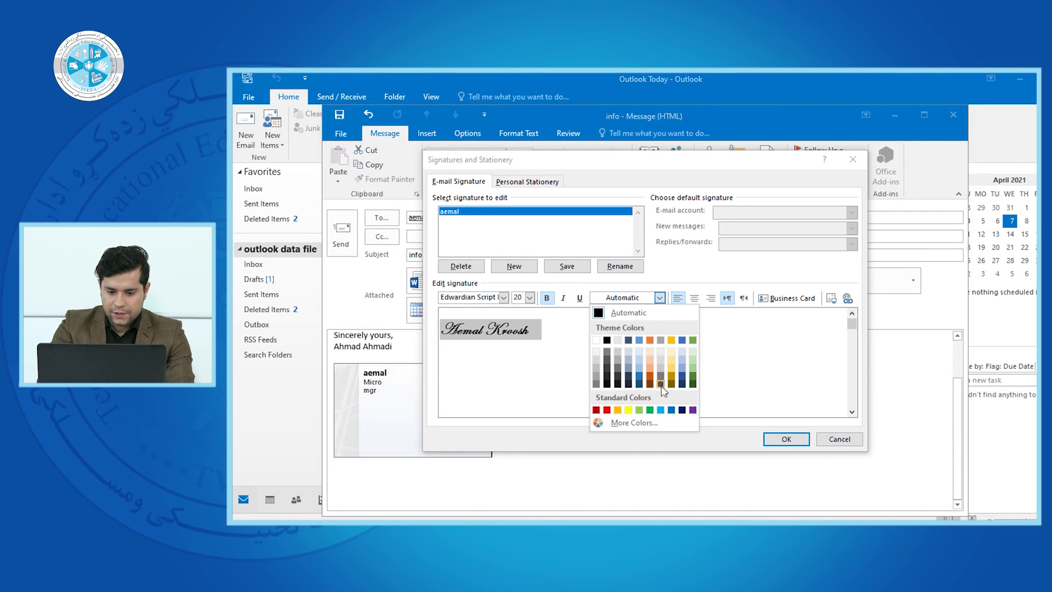
left_click(693, 377)
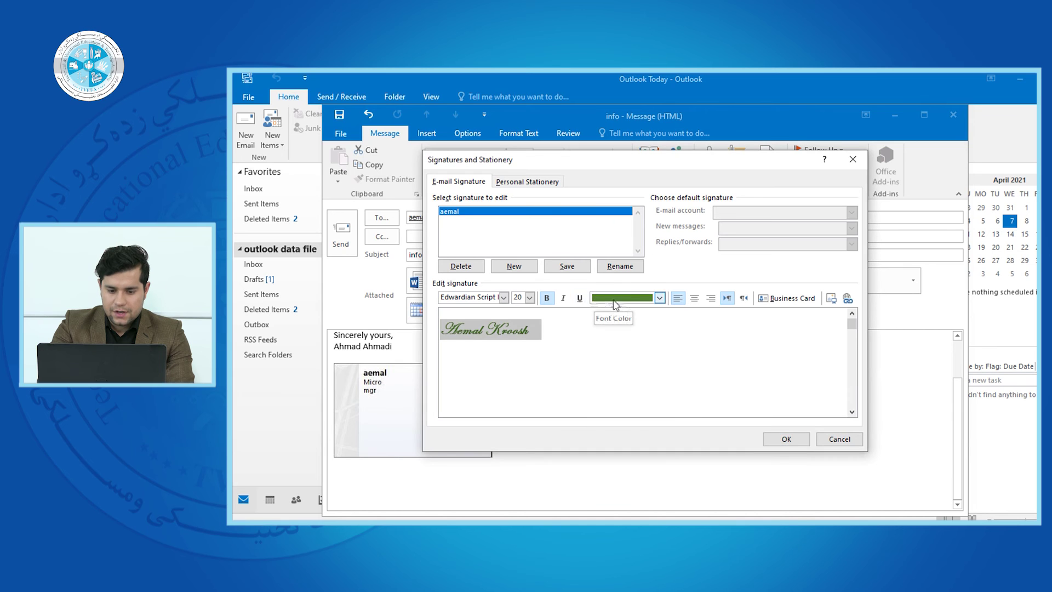
left_click(580, 297)
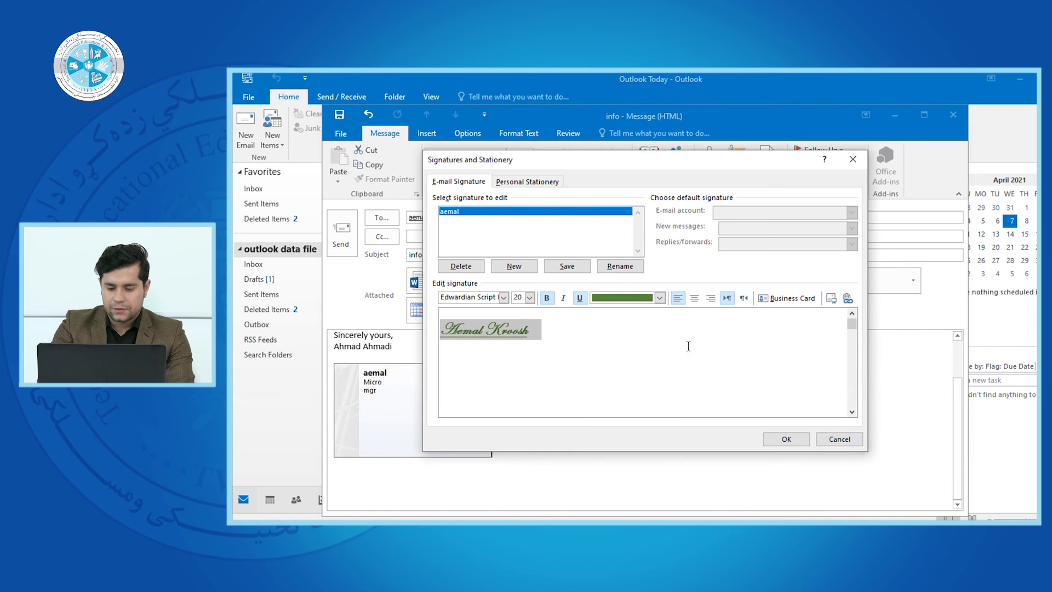
left_click(786, 439)
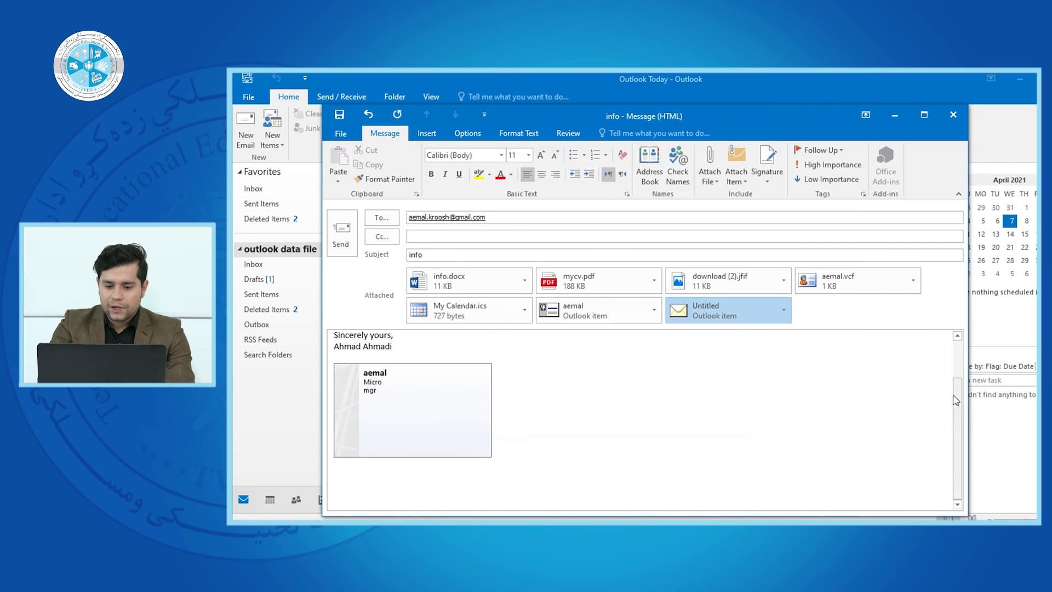
scroll(965, 420, "up", 3)
scroll(964, 421, "down", 3)
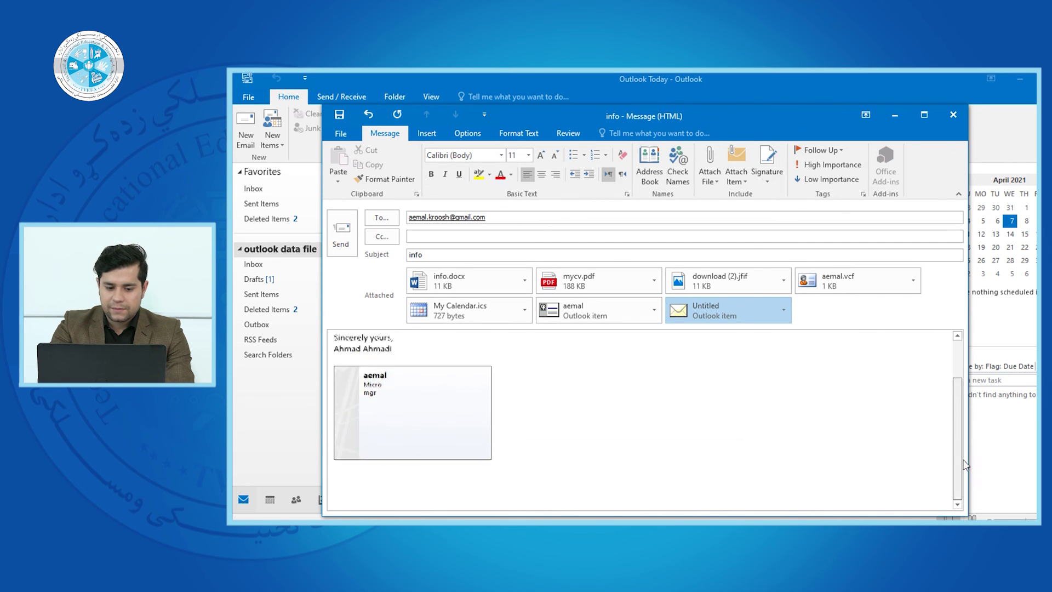
left_click_drag(961, 422, 961, 383)
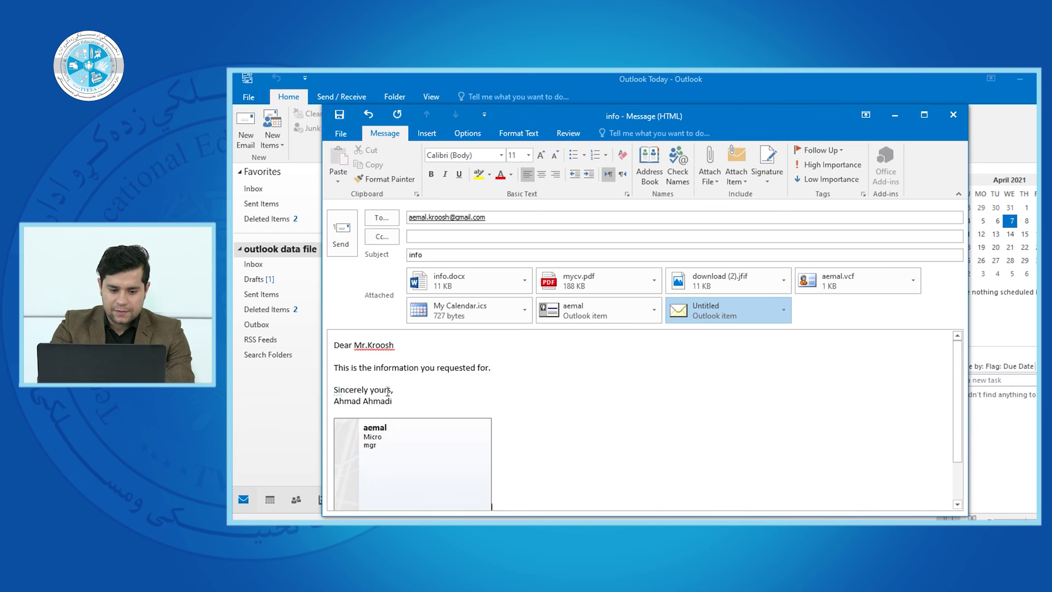
key("Return")
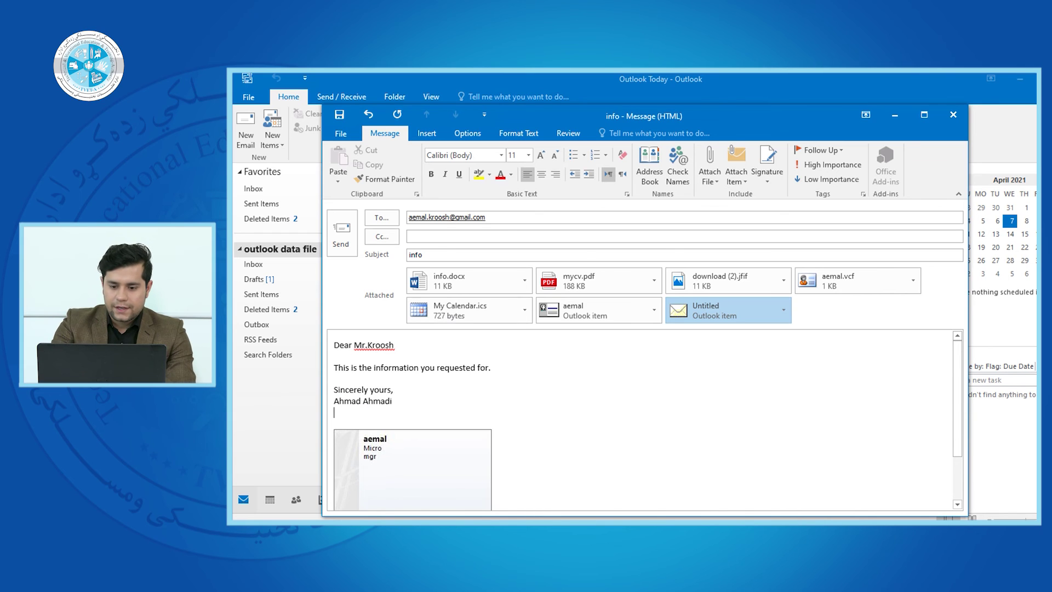
left_click(770, 175)
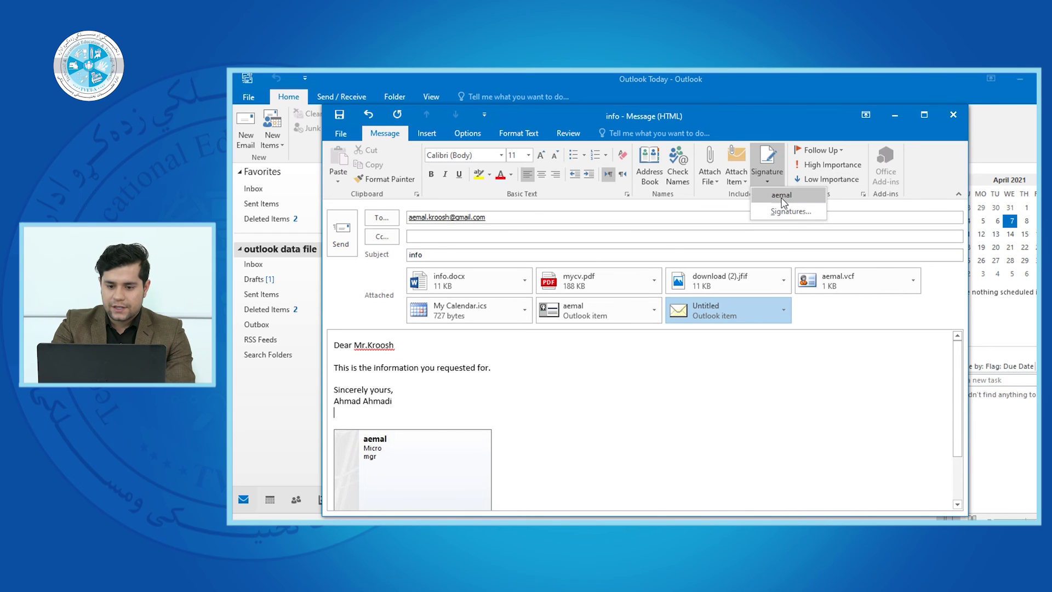
left_click(782, 196)
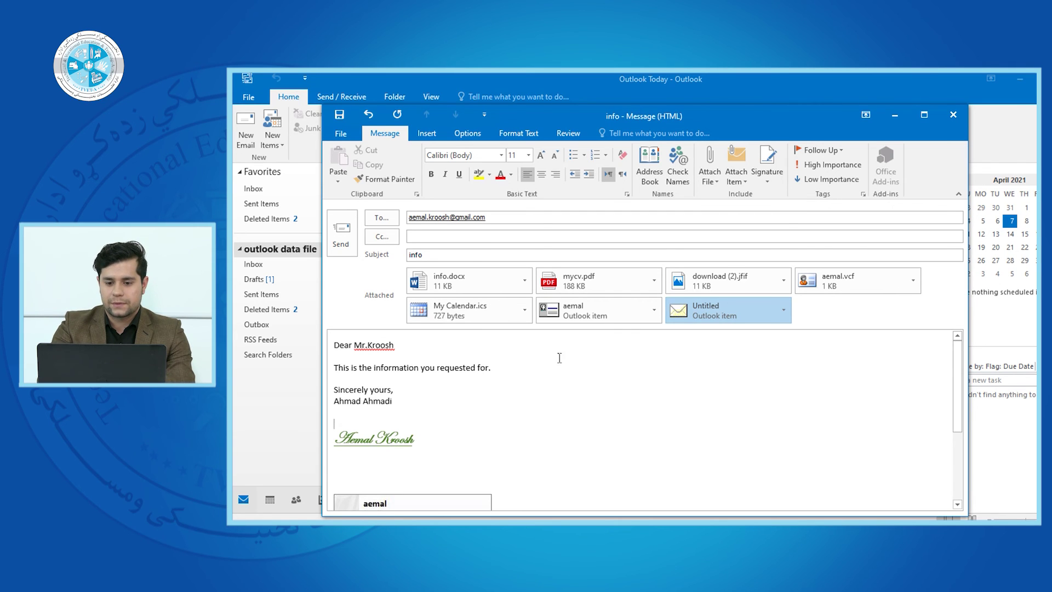
left_click(778, 181)
left_click(719, 414)
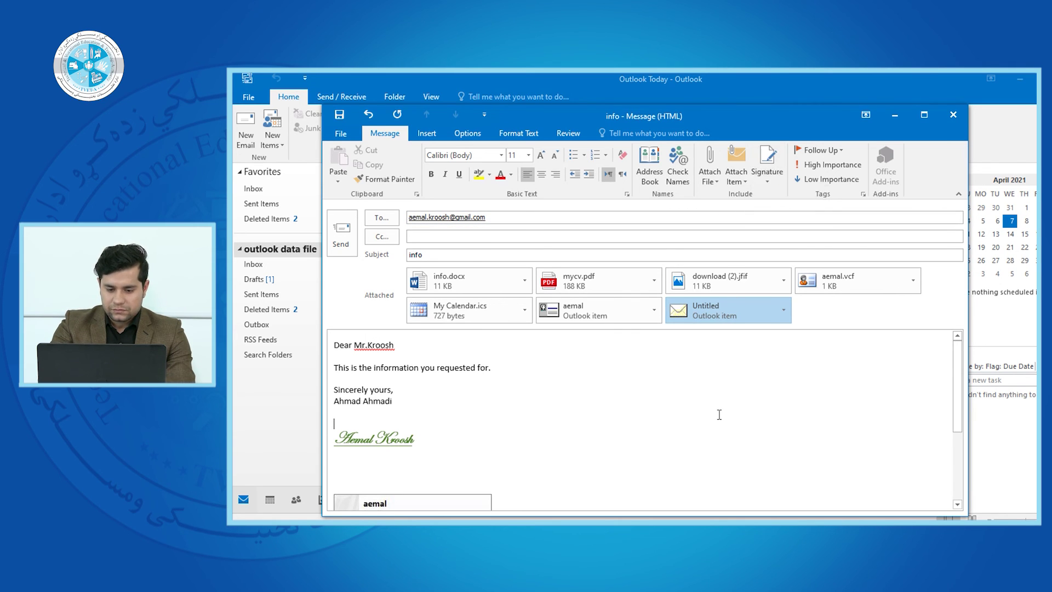
left_click(433, 441)
left_click(392, 423)
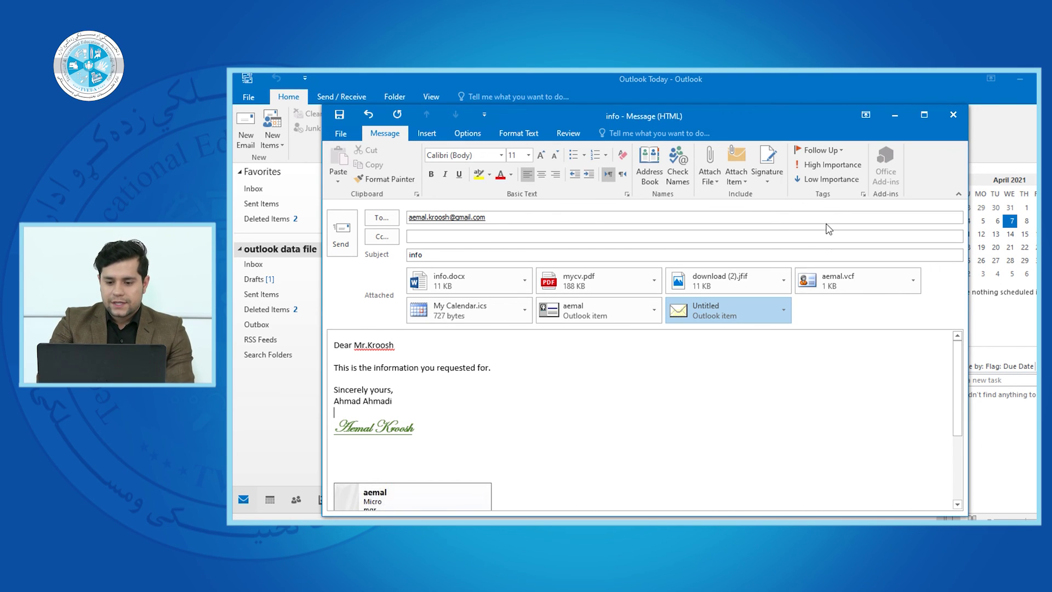
Try the Today, Tomorrow, This Week and Custom follow-up flags without keeping a custom date
left_click(840, 151)
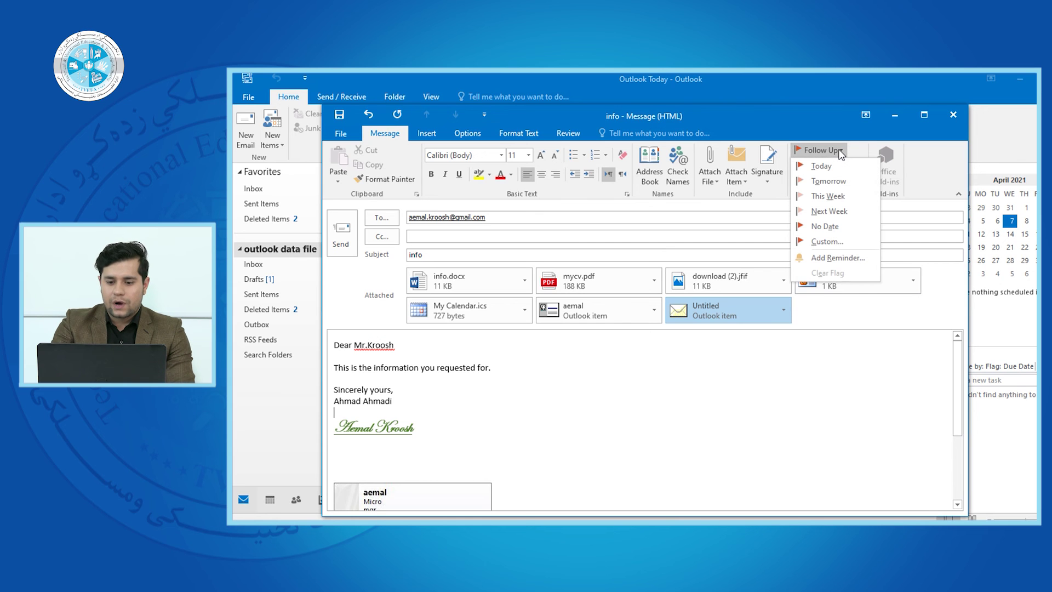
left_click(840, 150)
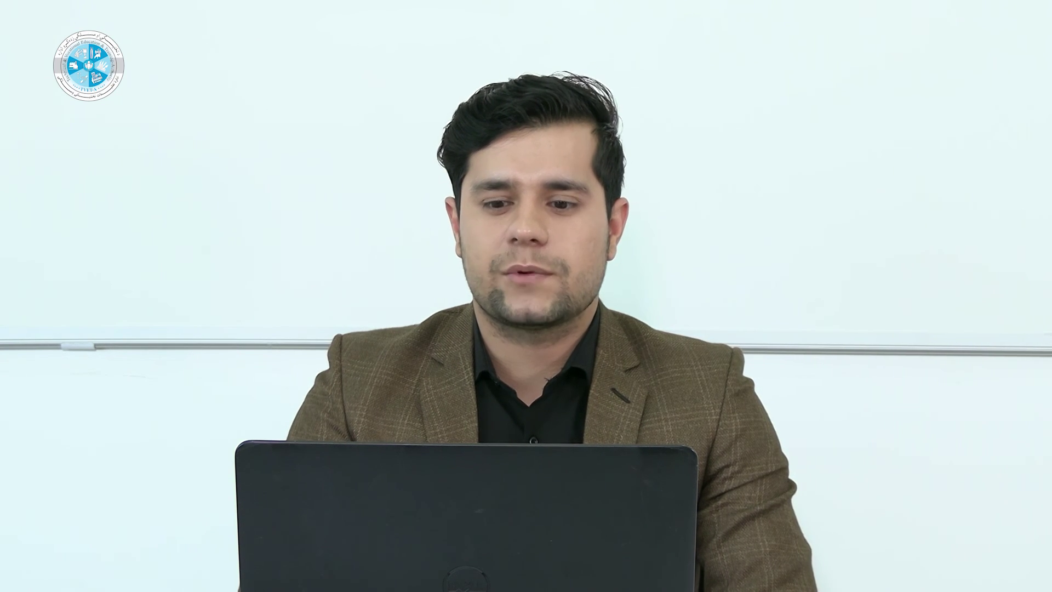
left_click(840, 152)
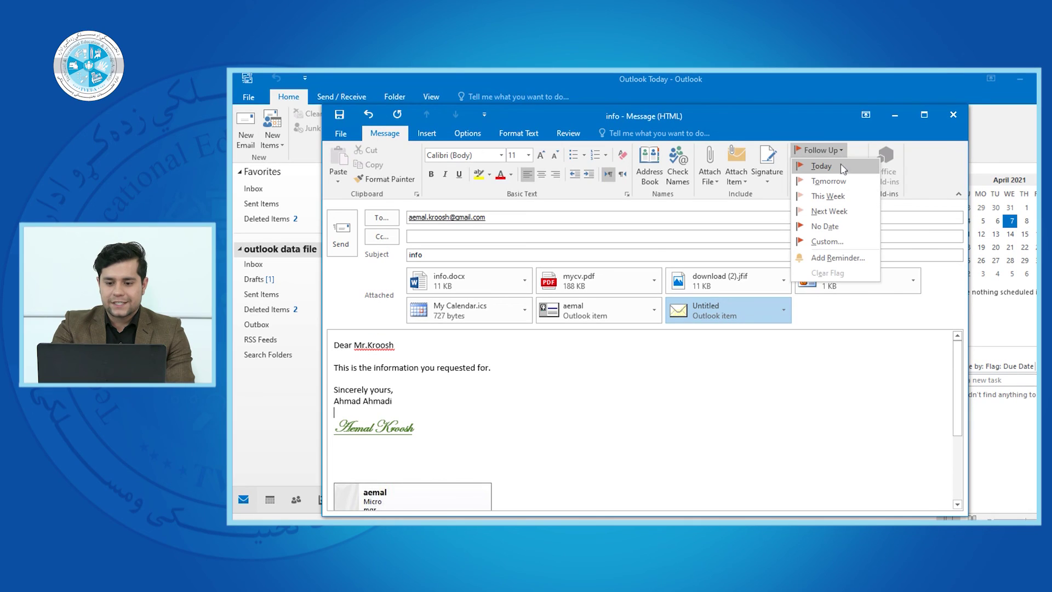
left_click(842, 164)
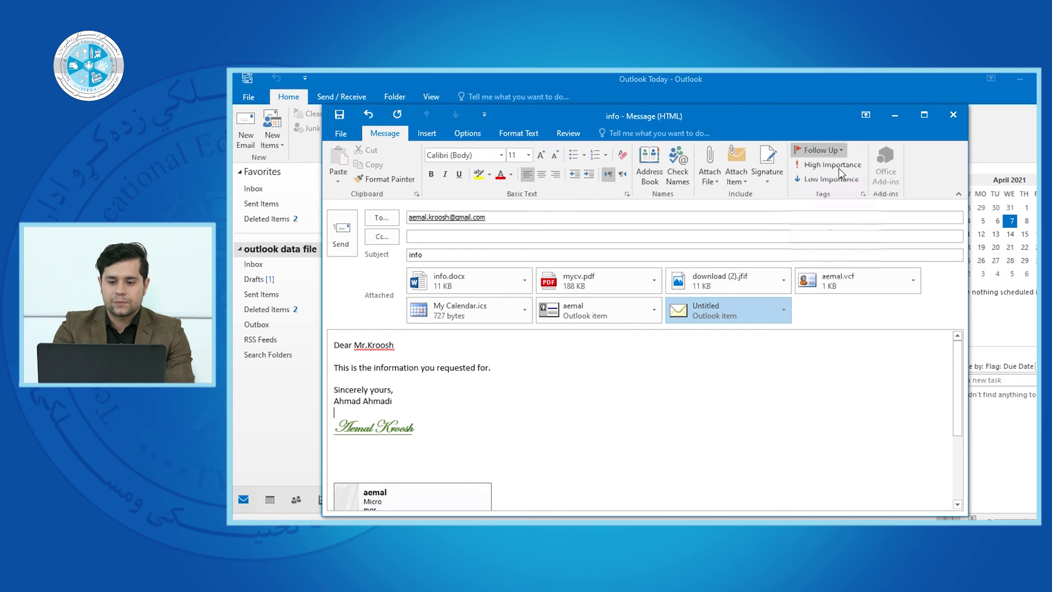
left_click(841, 152)
left_click(837, 178)
left_click(833, 151)
left_click(836, 195)
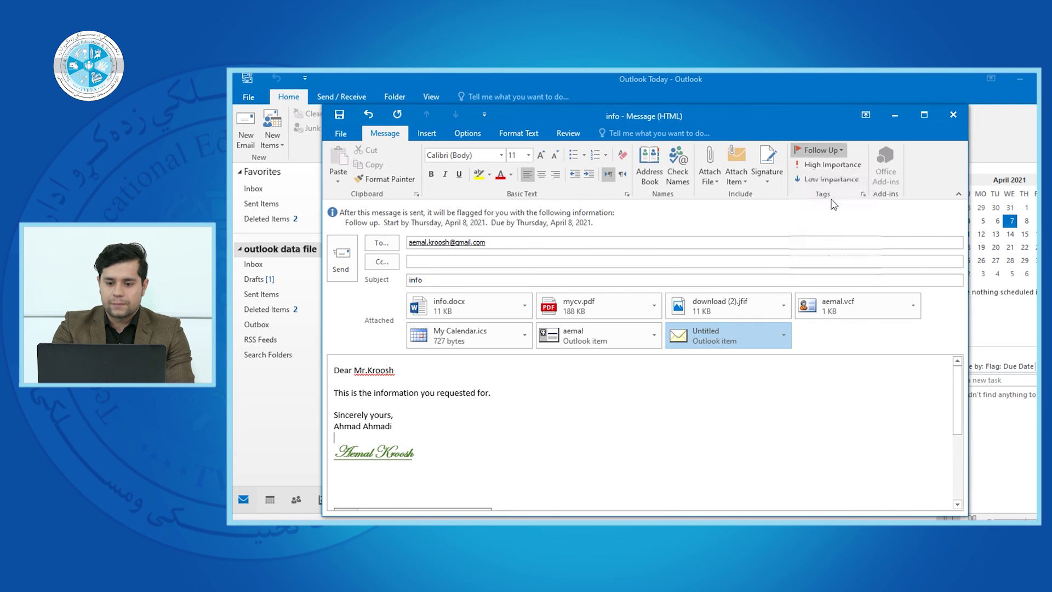
left_click(833, 150)
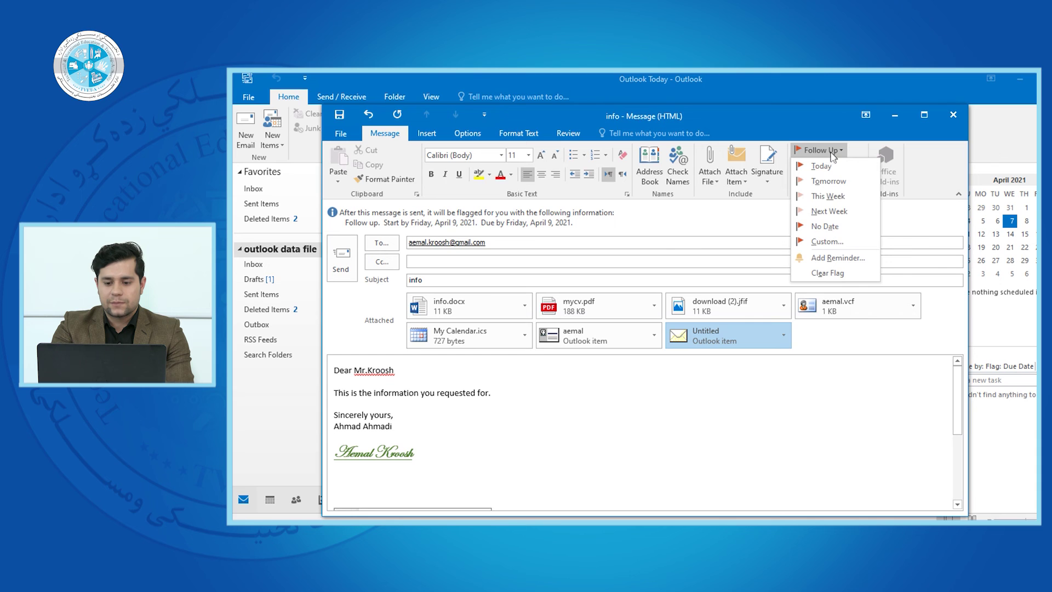
left_click(828, 241)
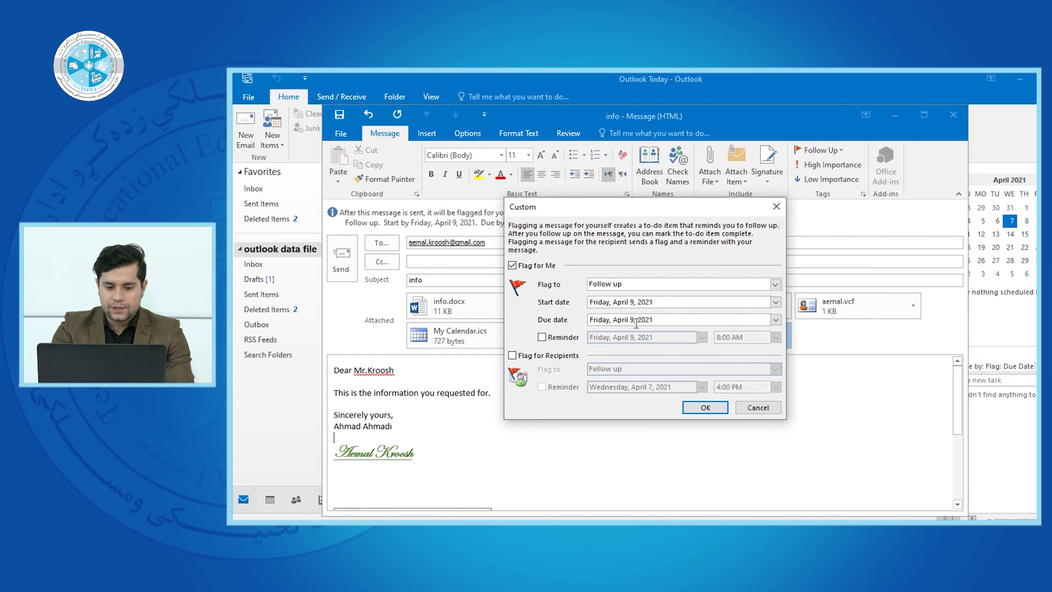
left_click(777, 206)
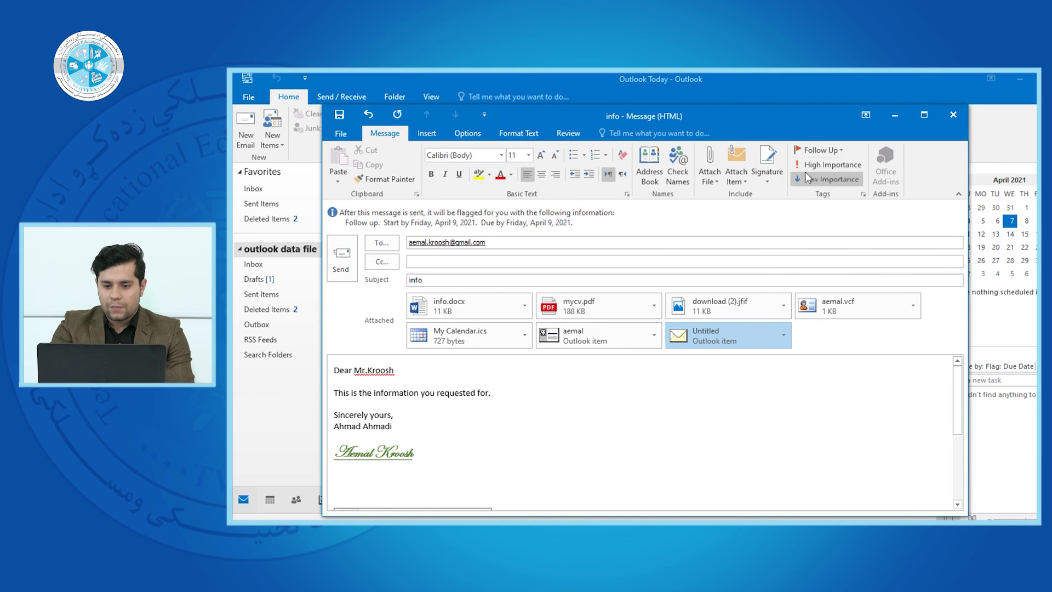
Flag the message for follow-up with No Date, leaving the reminder settings unchanged
left_click(821, 149)
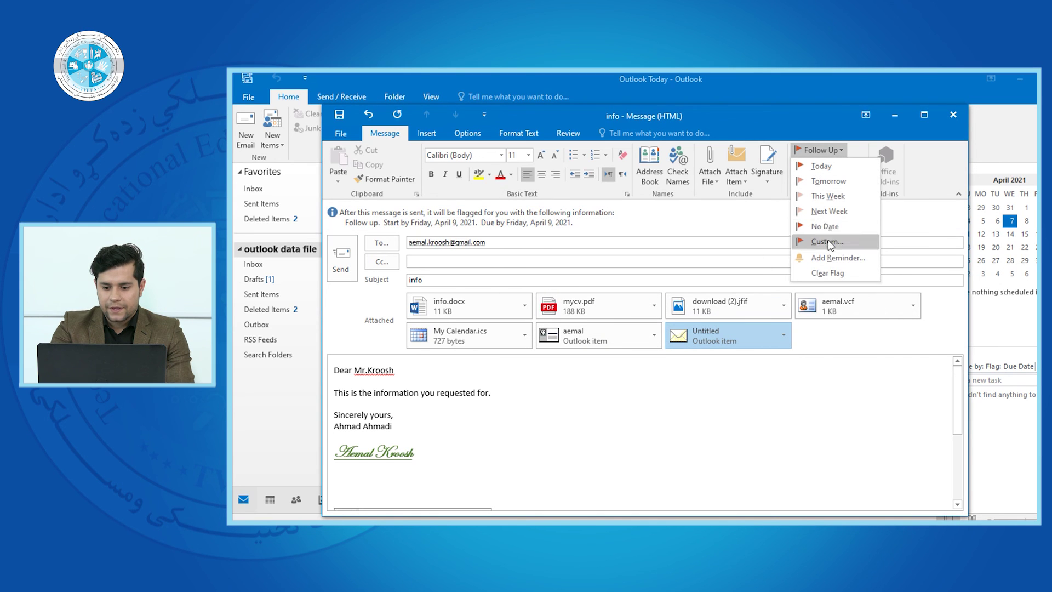
left_click(840, 227)
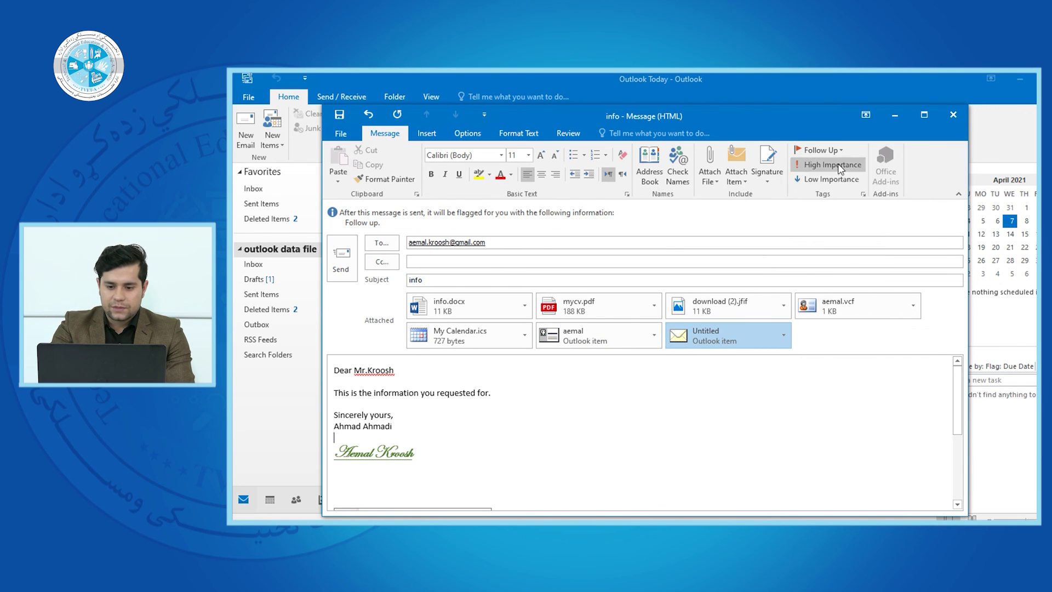
left_click(821, 150)
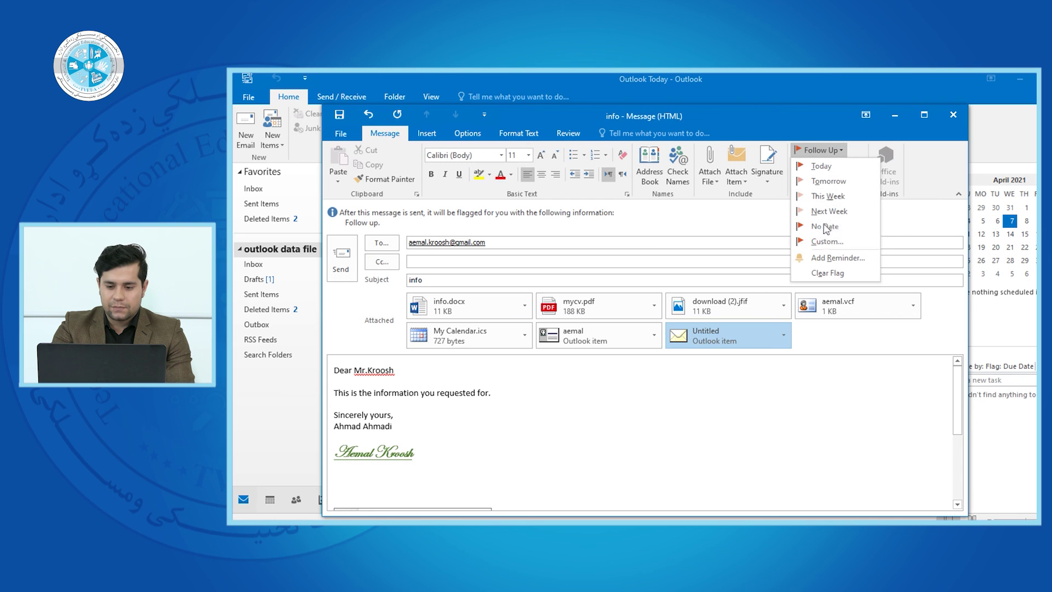
left_click(831, 259)
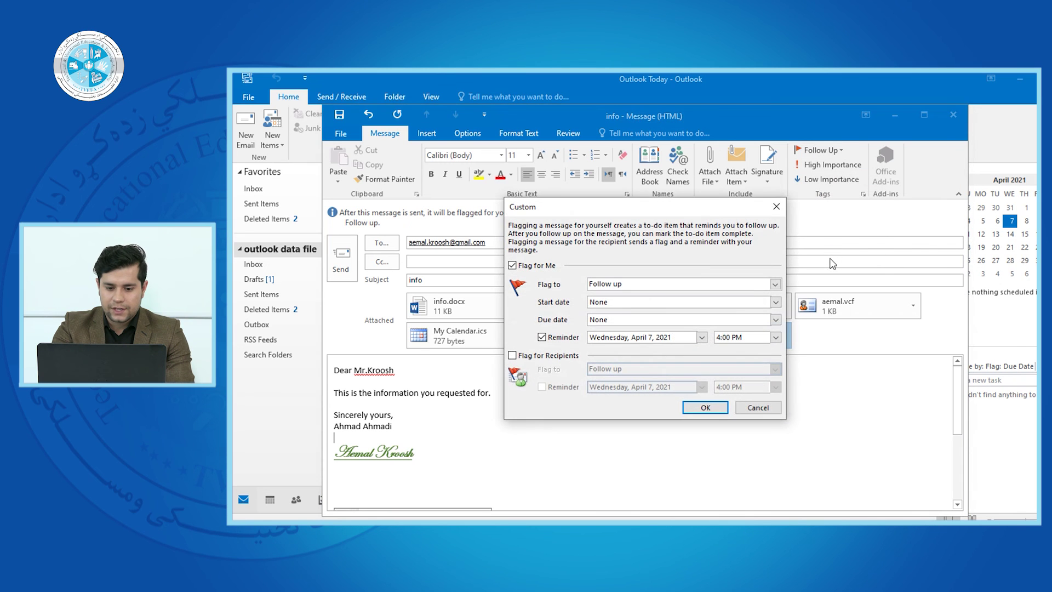
left_click(781, 207)
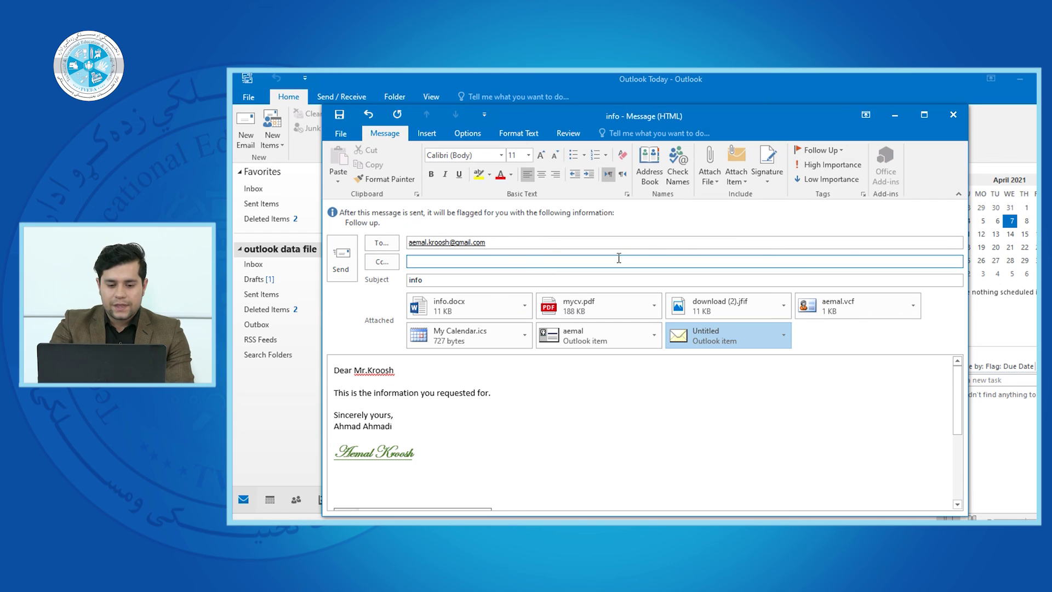
scroll(957, 400, "down", 3)
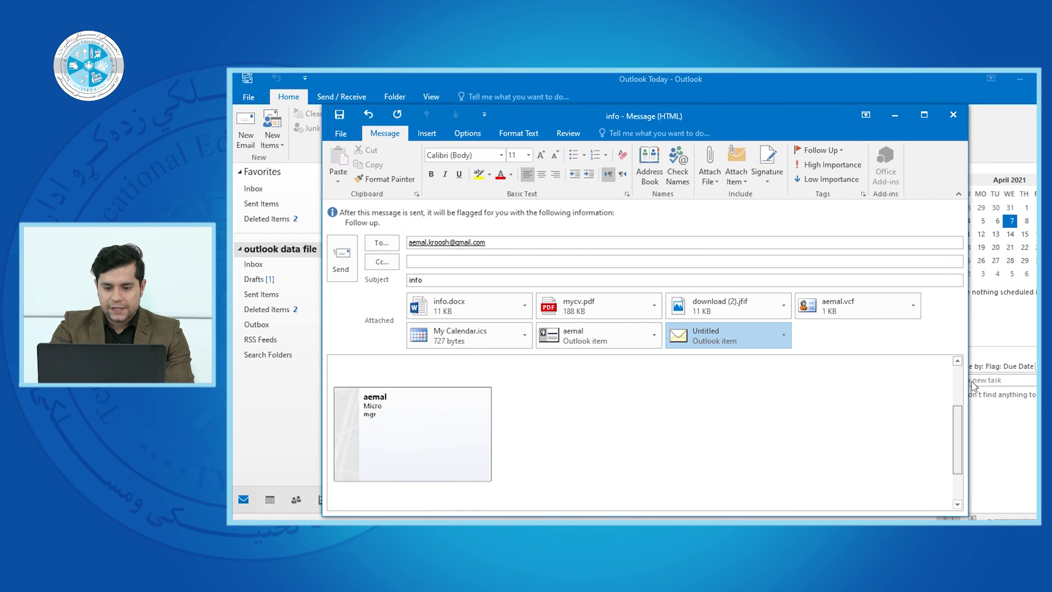
scroll(957, 400, "up", 3)
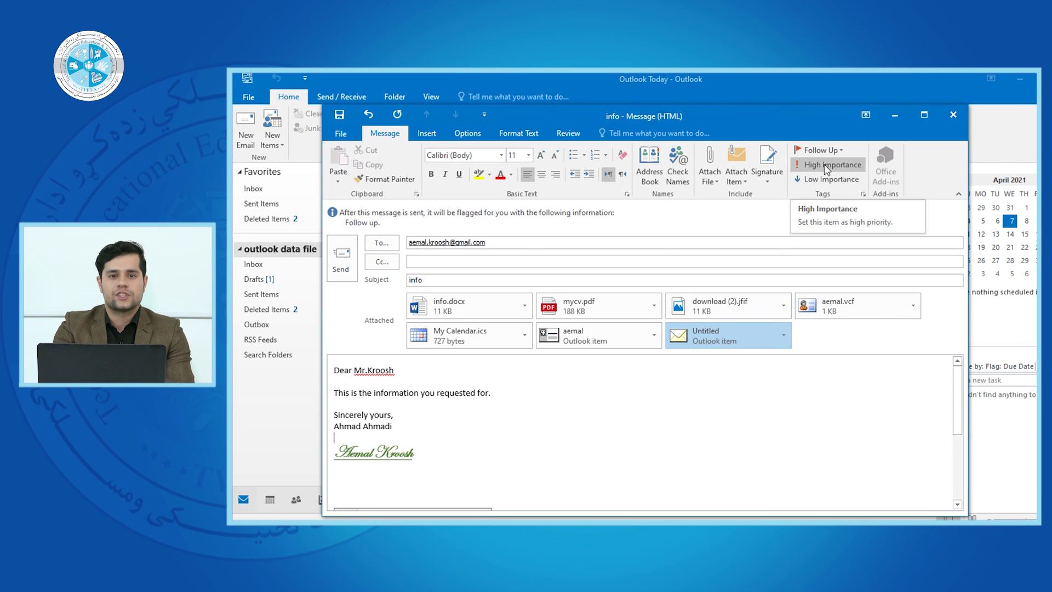
left_click(740, 455)
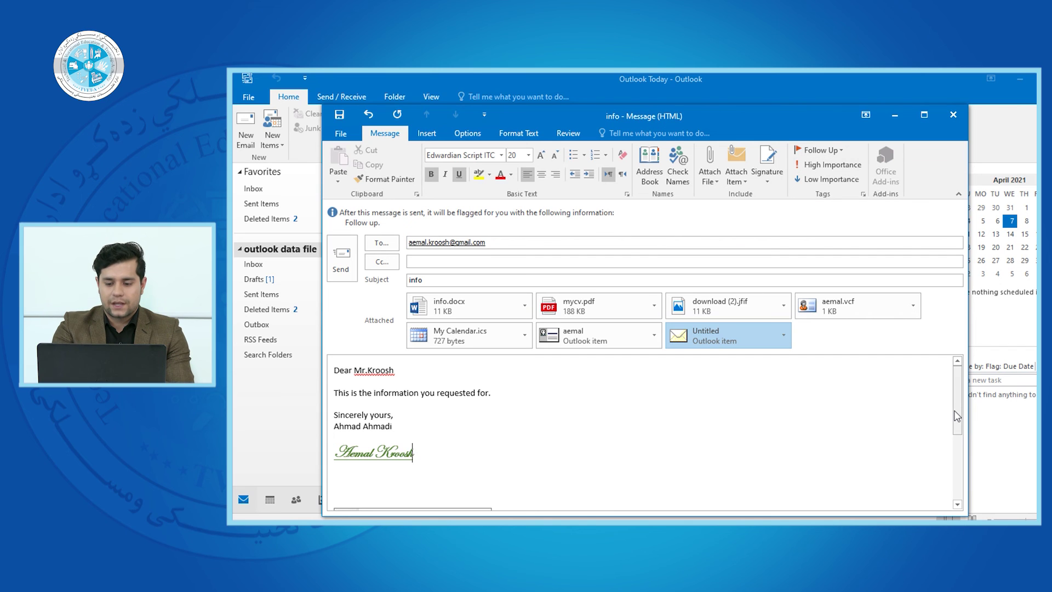
scroll(958, 415, "down", 5)
scroll(958, 414, "up", 5)
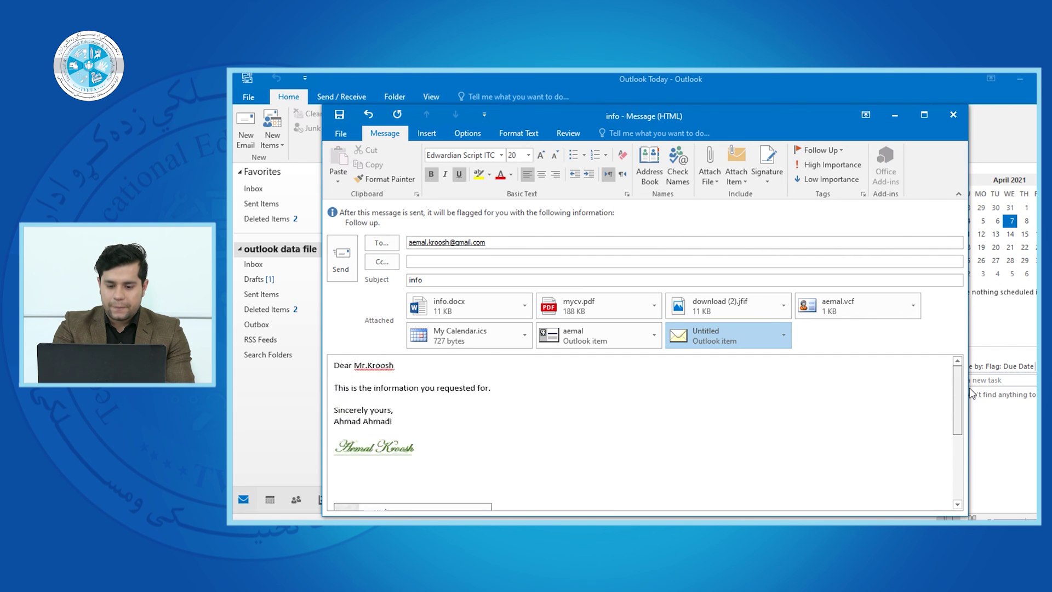
Remove the Untitled draft, aemal contact item and My Calendar.ics attachments from the info message
left_click(783, 335)
left_click(756, 396)
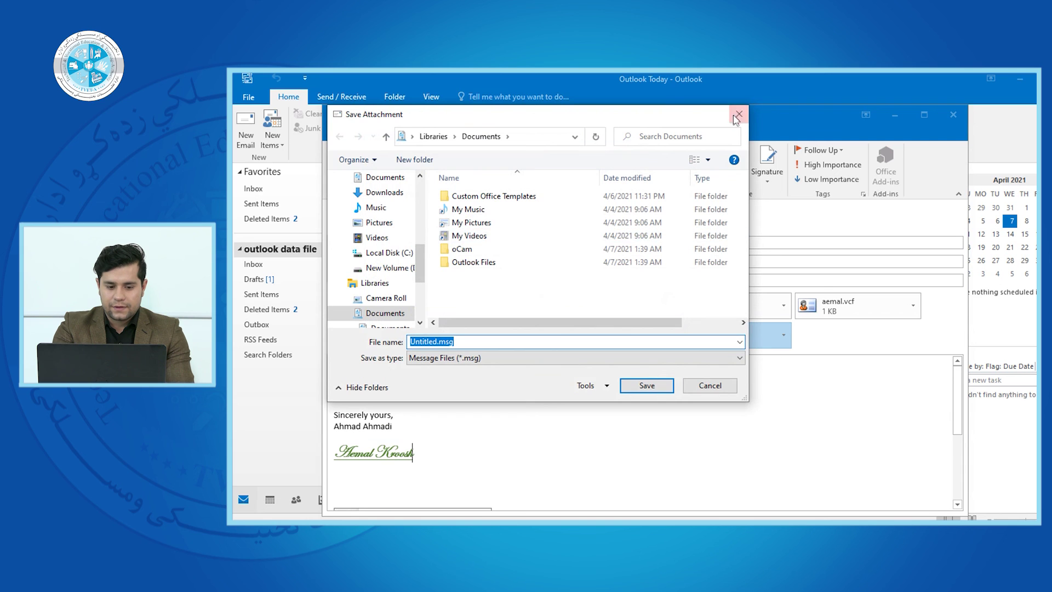
left_click(734, 116)
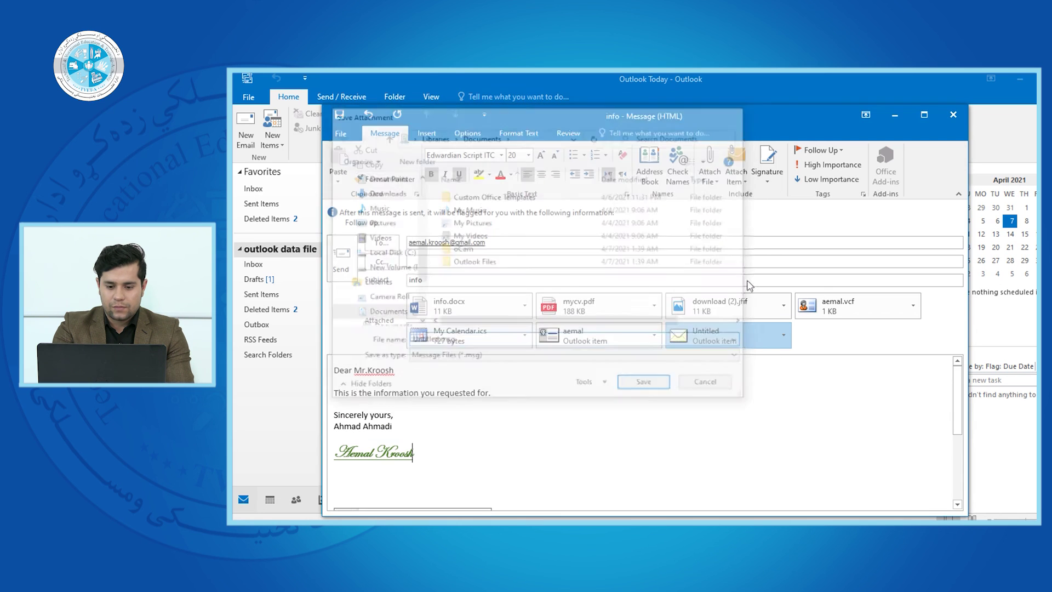
left_click(783, 337)
left_click(767, 405)
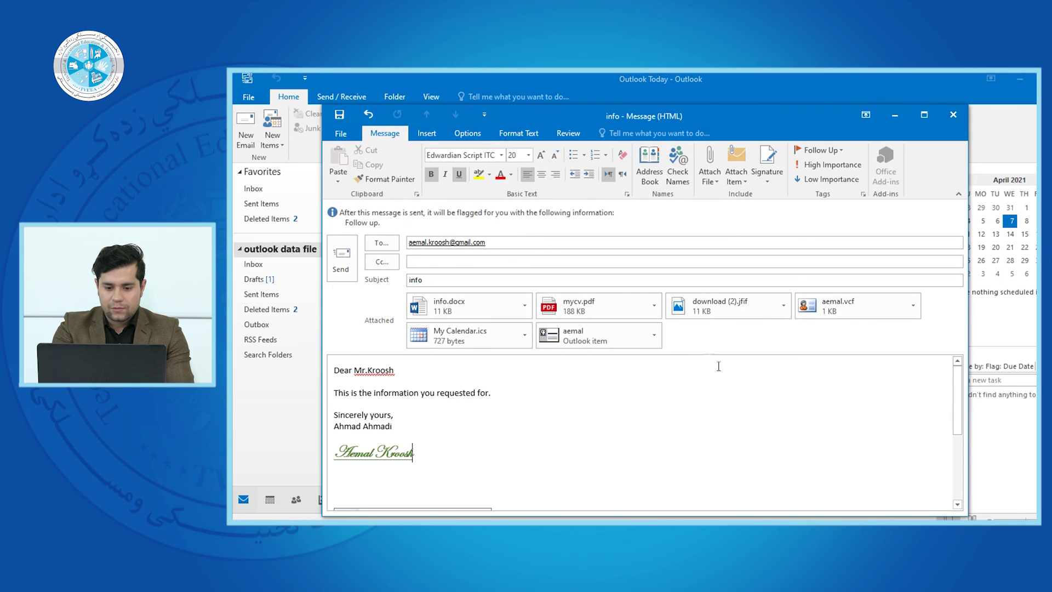
left_click(653, 336)
left_click(586, 403)
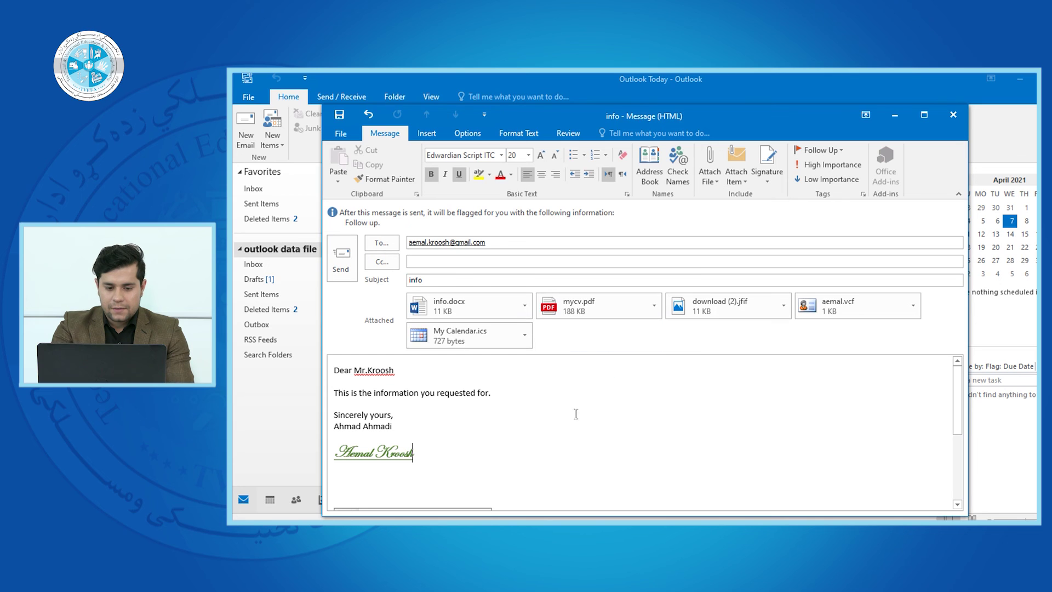
left_click(527, 335)
left_click(493, 404)
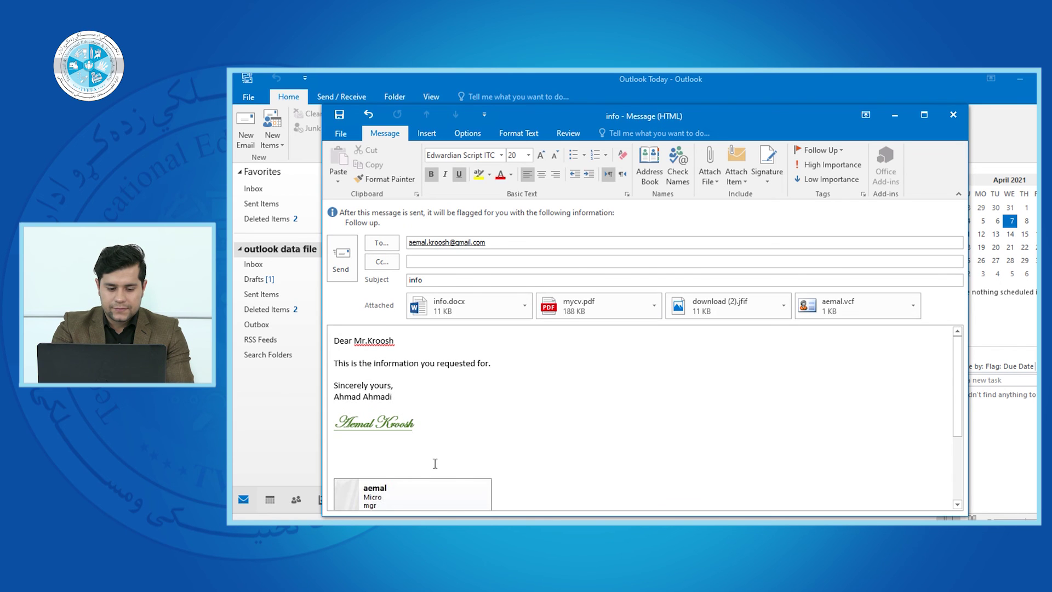
Delete the contact's business card picture and the green script signature text from the body
left_click(407, 493)
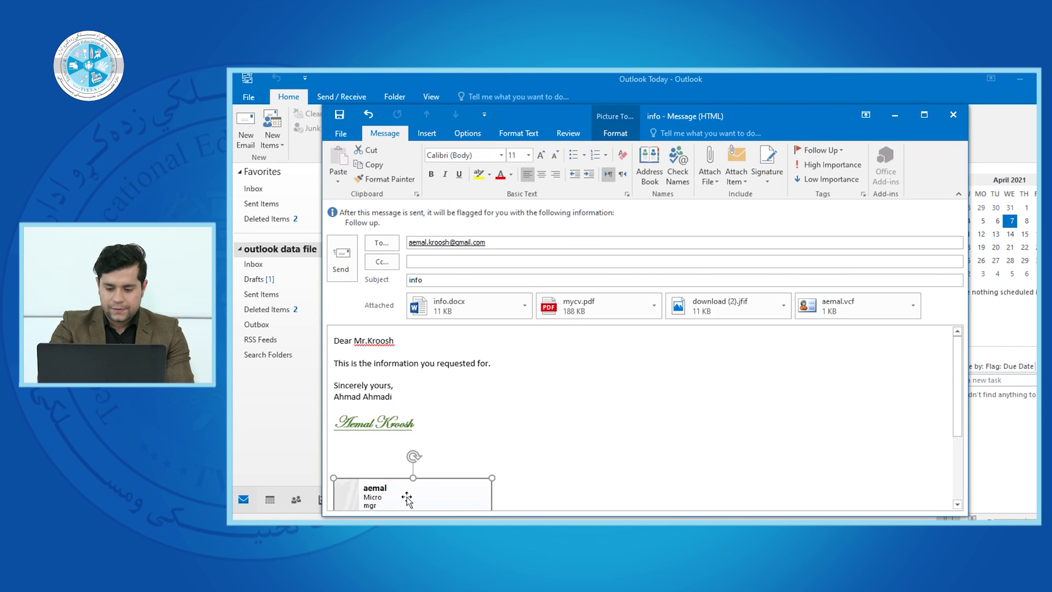
key("Delete")
left_click_drag(435, 421, 337, 422)
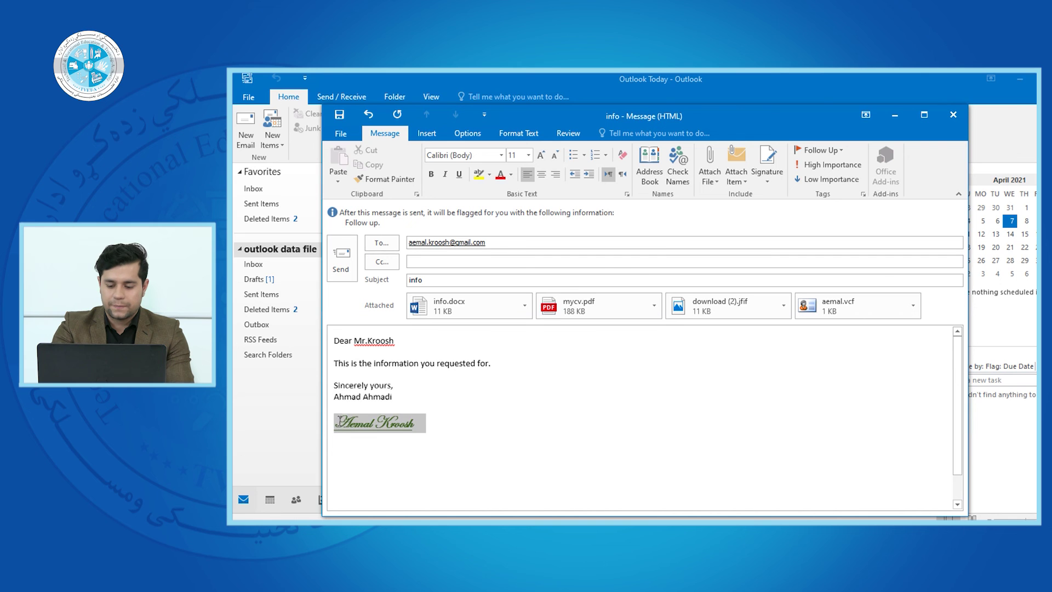
key("Delete")
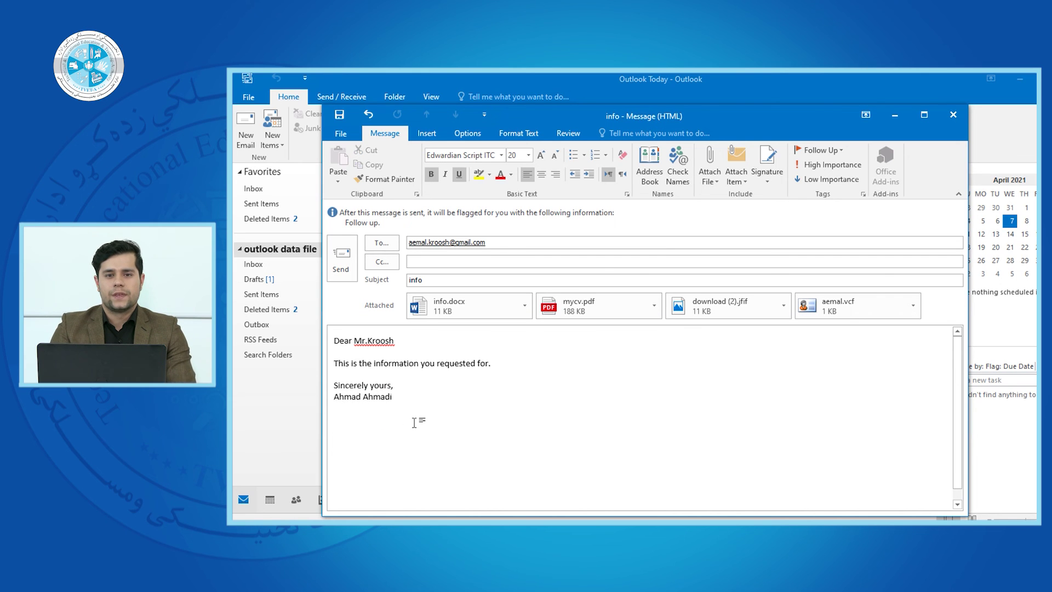